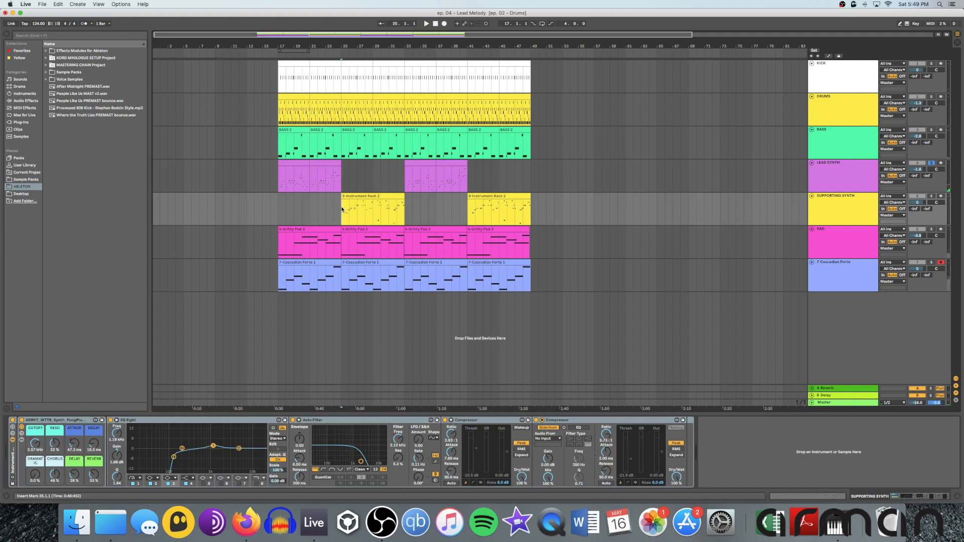
# Step: Solo the SUPPORTING SYNTH track and play its part from bar 25
pyautogui.press('s')
pyautogui.hscroll(-1, 342, 209)
pyautogui.hscroll(1, 341, 209)
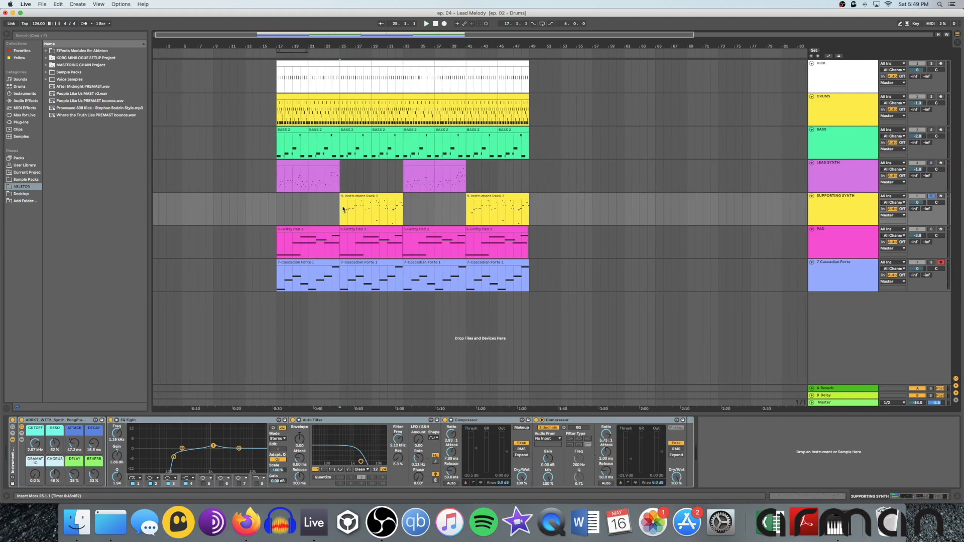
pyautogui.press('space')
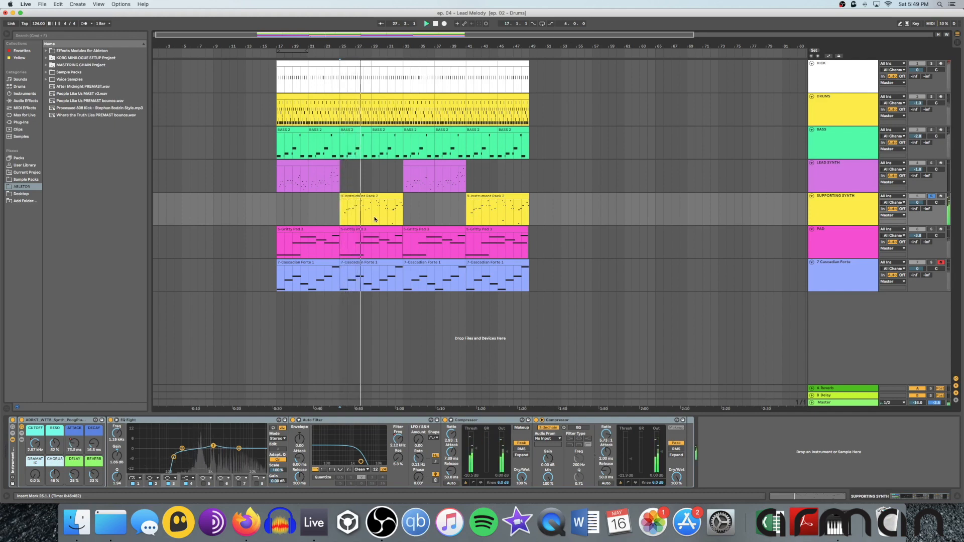
# Step: Solo the PAD and 7-Cascadian Forte tracks together and play them from bar 17
pyautogui.click(825, 252)
pyautogui.click(932, 229)
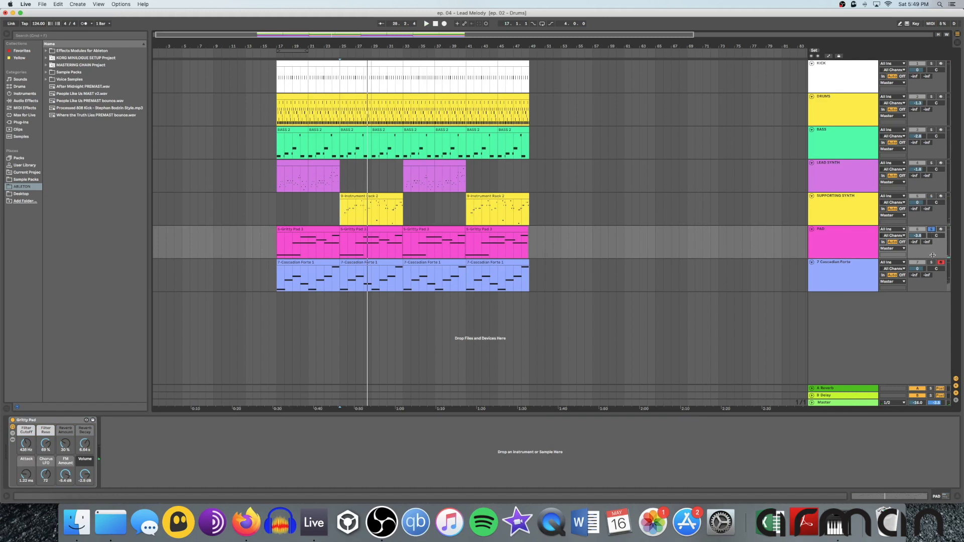
pyautogui.keyDown('super'); pyautogui.click(931, 263); pyautogui.keyUp('super')
pyautogui.click(280, 279)
pyautogui.press('space')
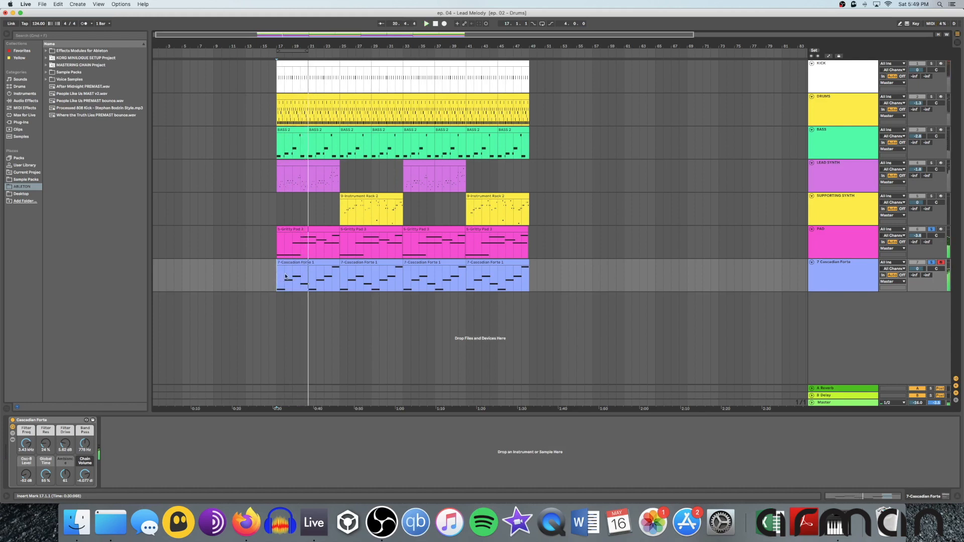
# Step: Restart playback from bar 17 to listen through the arrangement
pyautogui.press('space')
pyautogui.click(277, 208)
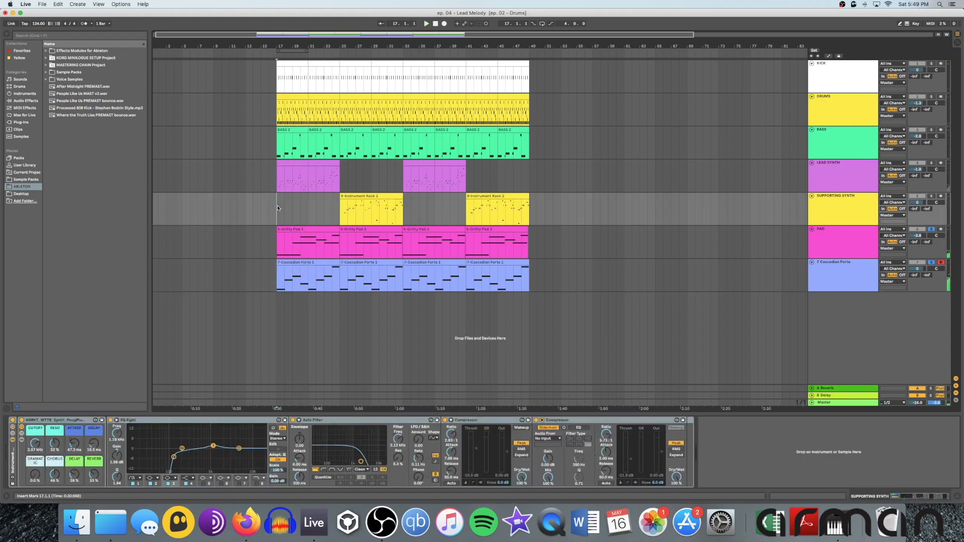
pyautogui.press('space')
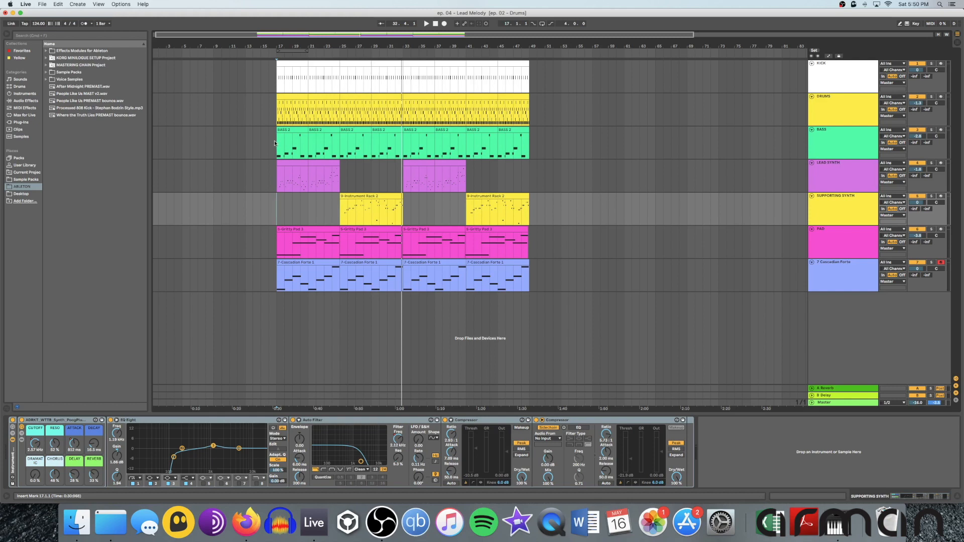
# Step: Move the whole block of clips on all seven tracks so it starts at bar 45
pyautogui.moveTo(278, 75); pyautogui.dragTo(531, 279)
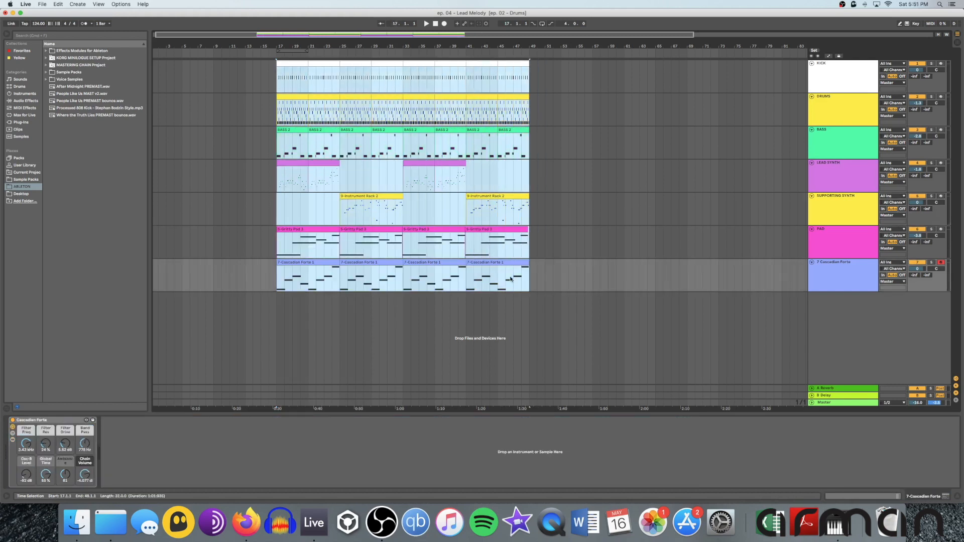
pyautogui.moveTo(282, 66); pyautogui.dragTo(505, 79)
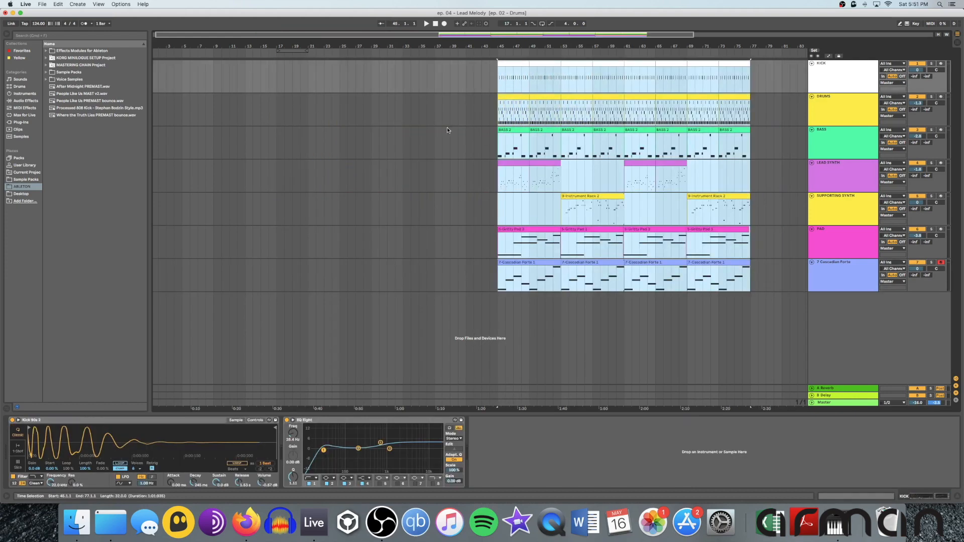
pyautogui.hscroll(-1, 449, 130)
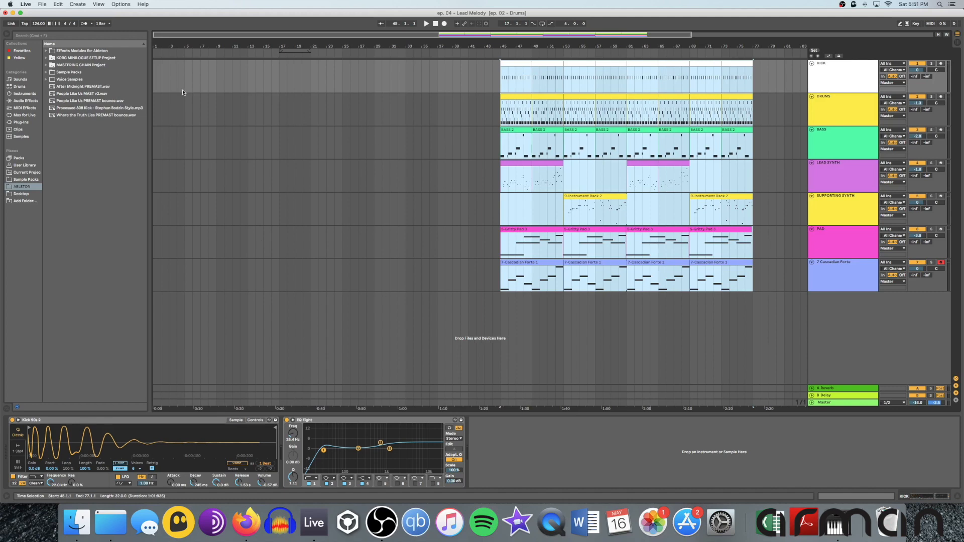
pyautogui.click(448, 158)
pyautogui.hscroll(5, 571, 179)
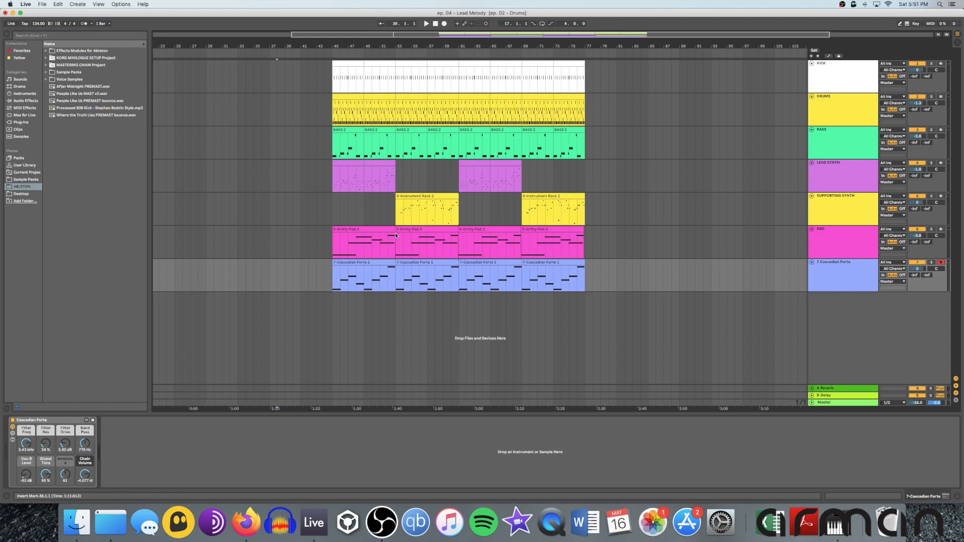
pyautogui.hscroll(-5, 512, 216)
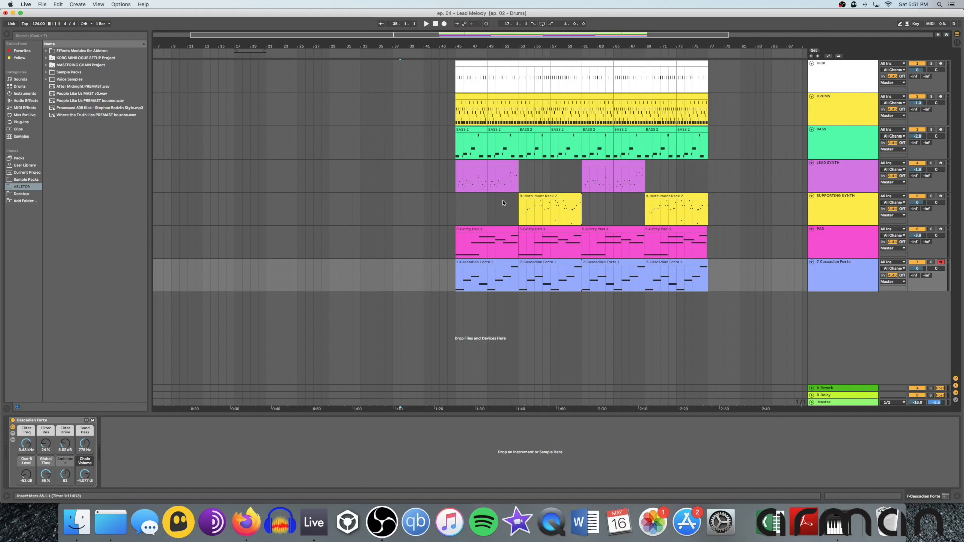
pyautogui.hscroll(1, 475, 98)
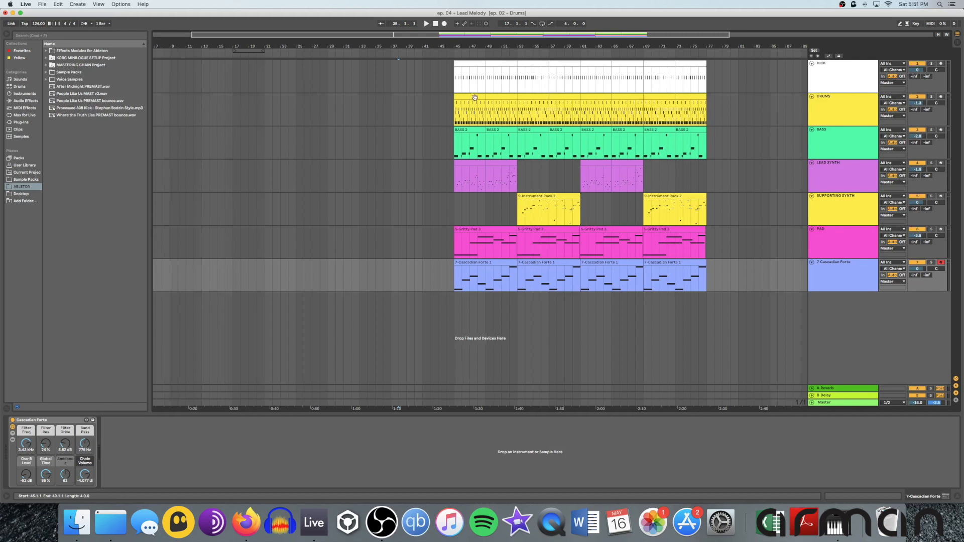
# Step: Copy the first four-bar KICK clip to bar 9 and duplicate it three times up to bar 25
pyautogui.click(463, 64)
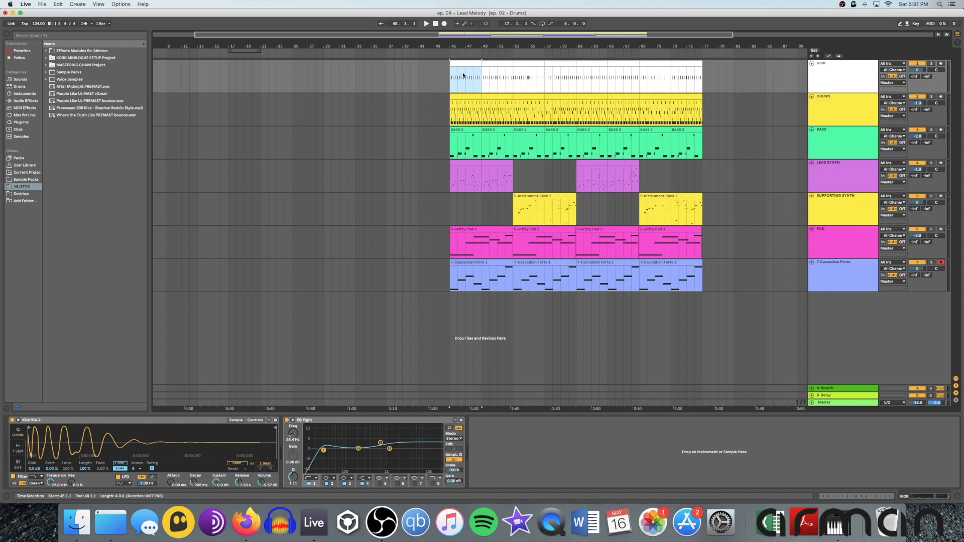
pyautogui.click(164, 79)
pyautogui.press('super+v')
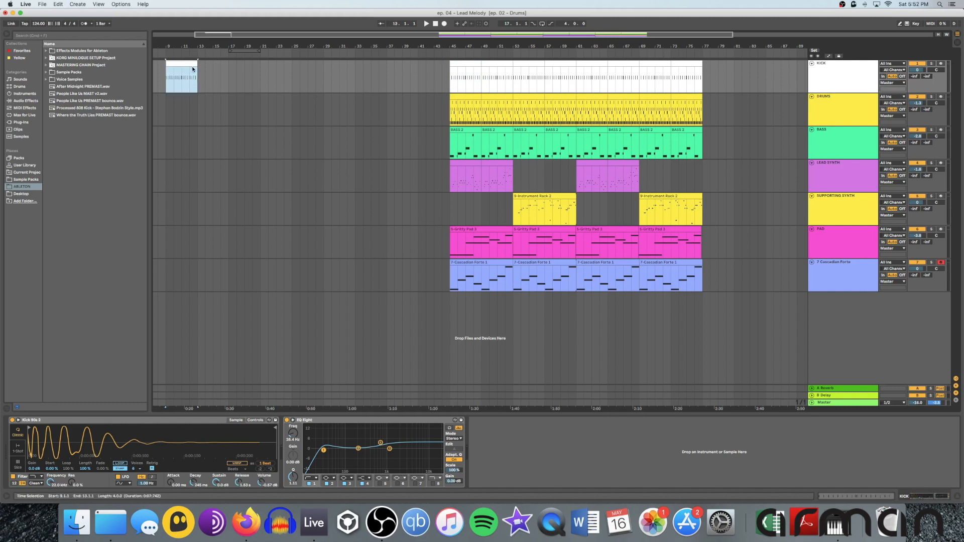
pyautogui.press('super+d')
pyautogui.press('super+d')
pyautogui.press('super+d')
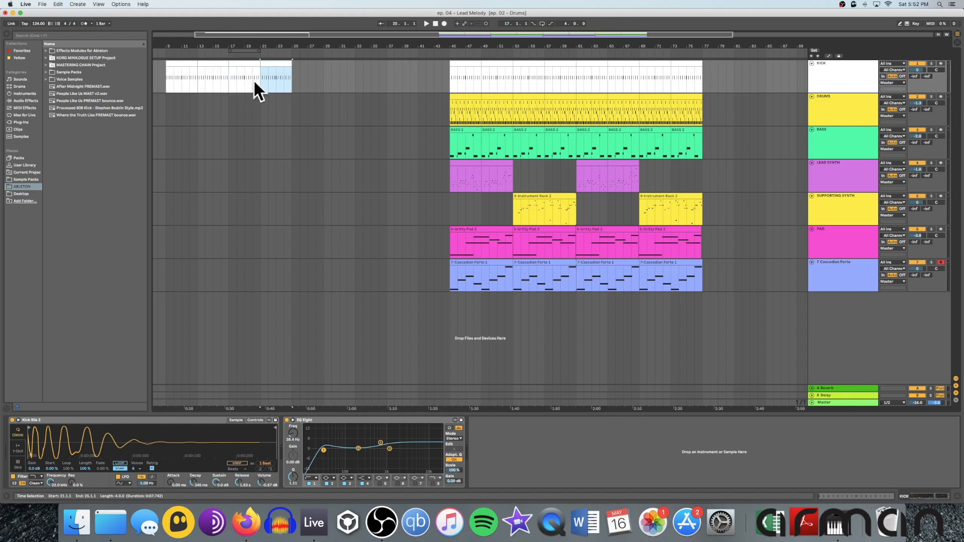
# Step: Copy the first four-bar DRUMS clip from bar 45 to bar 9
pyautogui.click(451, 98)
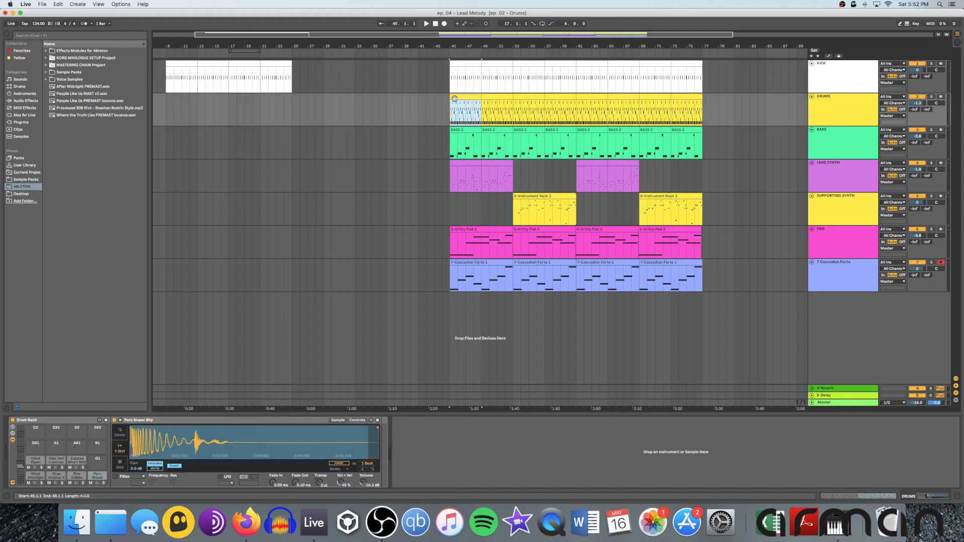
pyautogui.click(167, 104)
pyautogui.press('super+v')
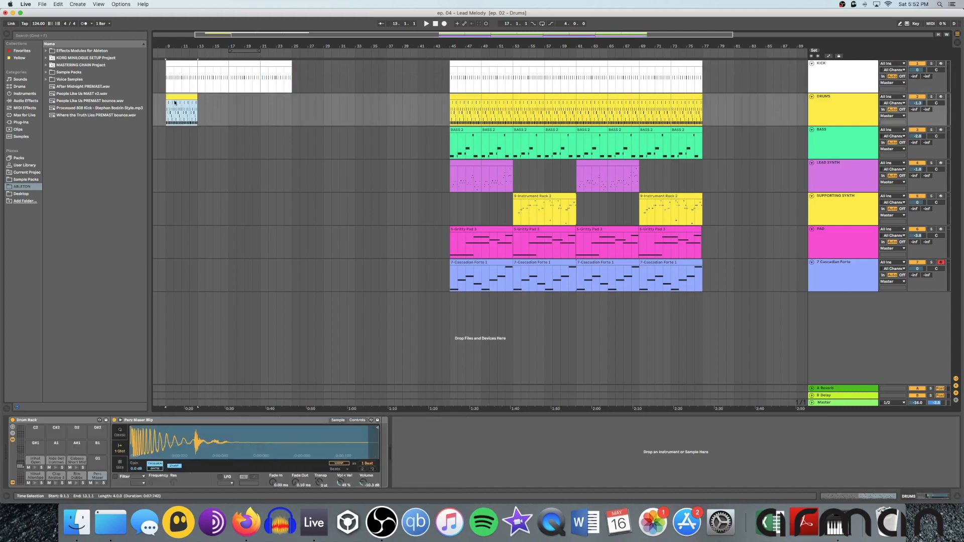
pyautogui.click(167, 104)
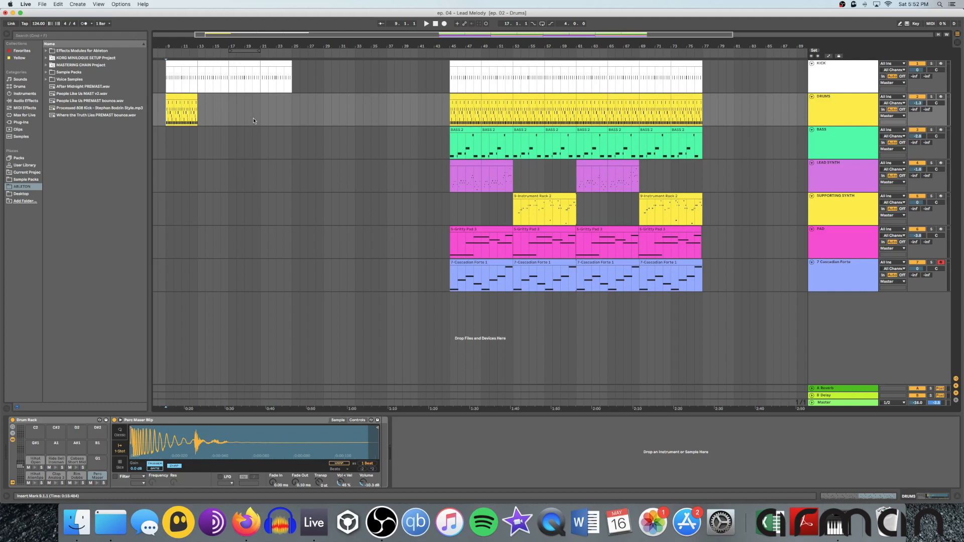
# Step: Open the notes of the DRUMS clip at bar 9 and audition the Clap Analog 3 and Perc Maser Blip lanes during playback
pyautogui.hscroll(-3, 181, 100)
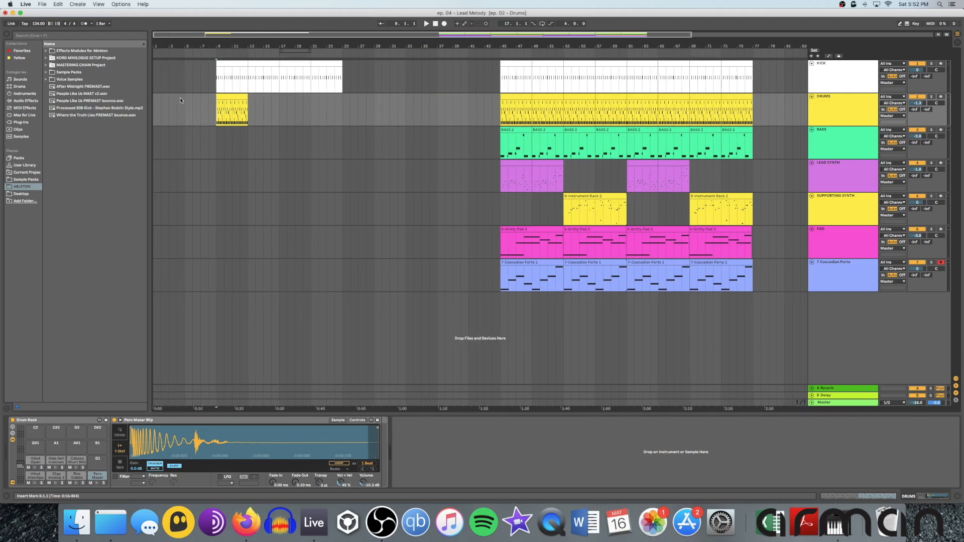
pyautogui.click(226, 100)
pyautogui.doubleClick(224, 99)
pyautogui.press('space')
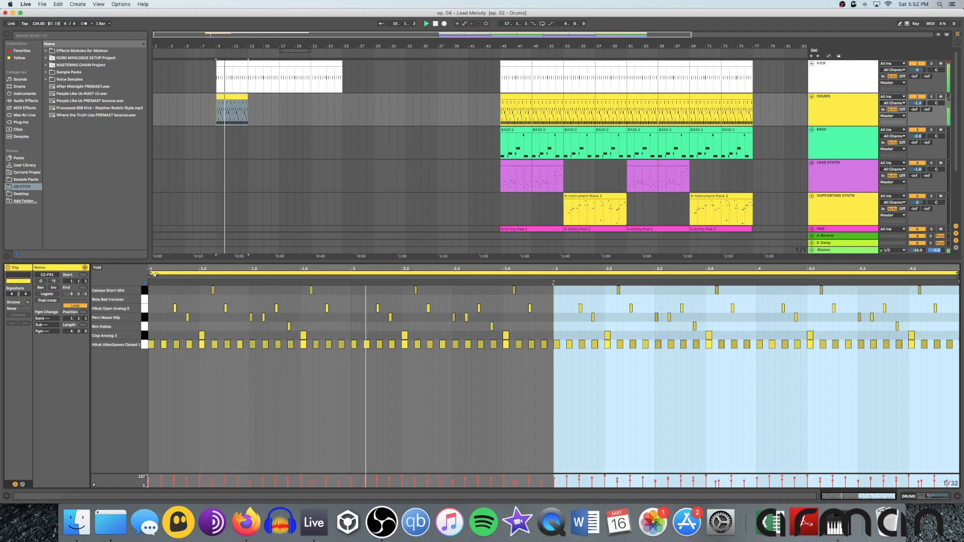
pyautogui.press('space')
pyautogui.click(147, 336)
pyautogui.click(145, 336)
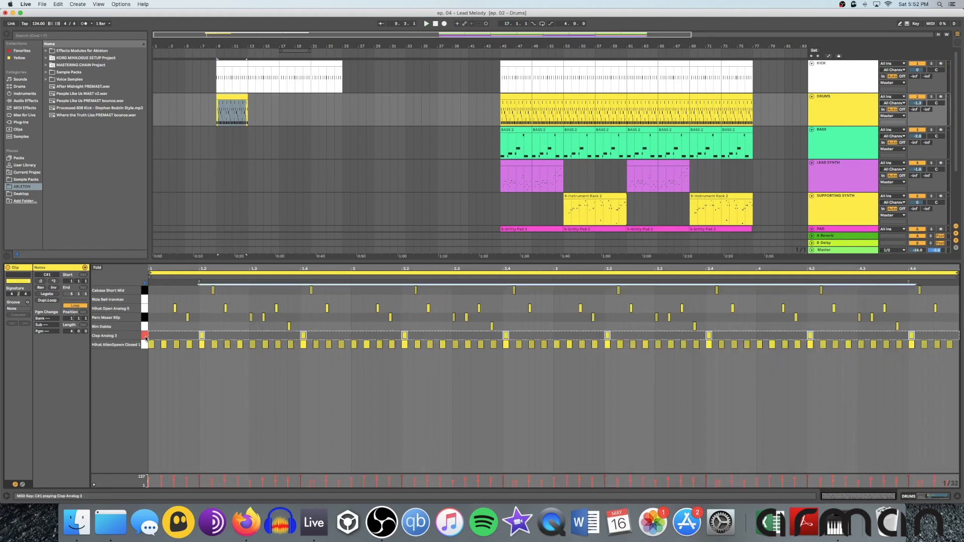
pyautogui.click(144, 320)
pyautogui.press('space')
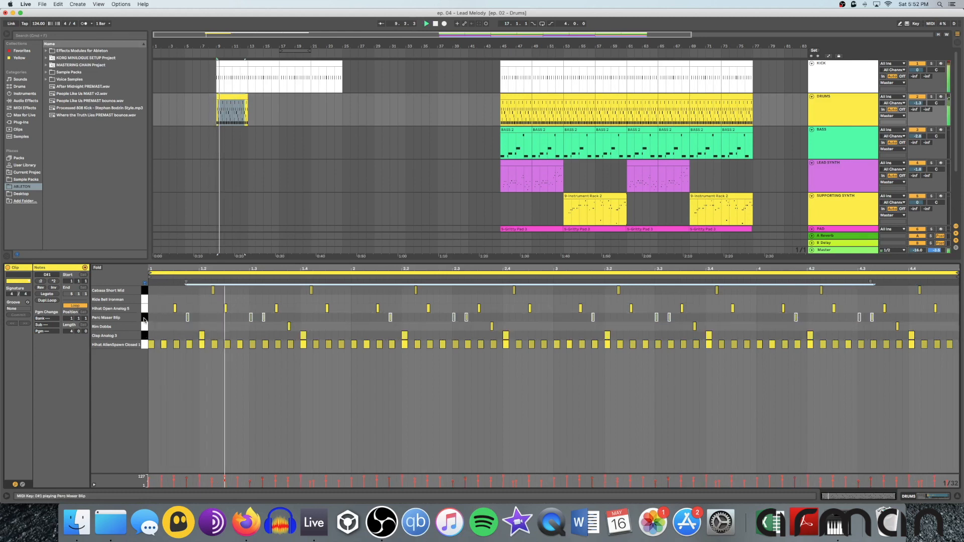
# Step: Delete all Hihat Open Analog 5 notes from the DRUMS clip at bar 9
pyautogui.click(145, 308)
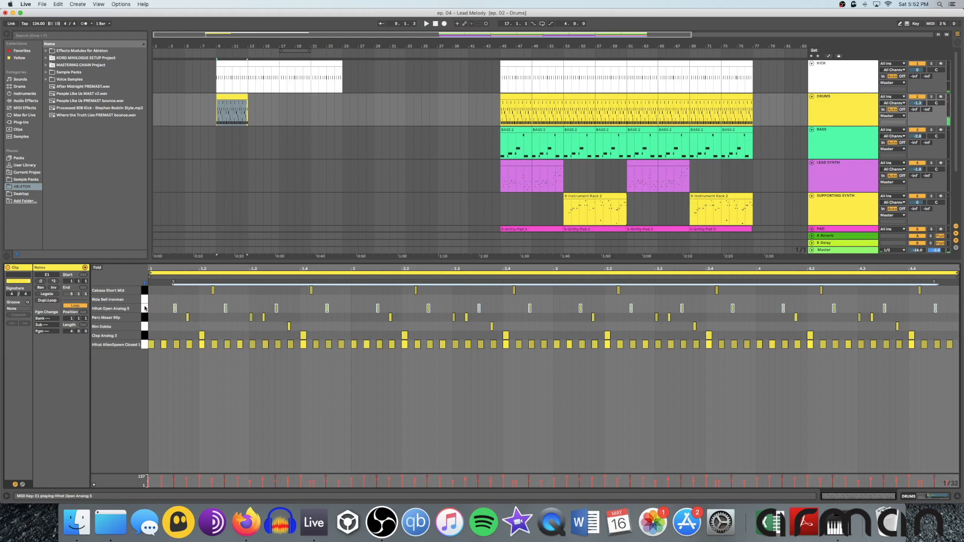
pyautogui.click(153, 303)
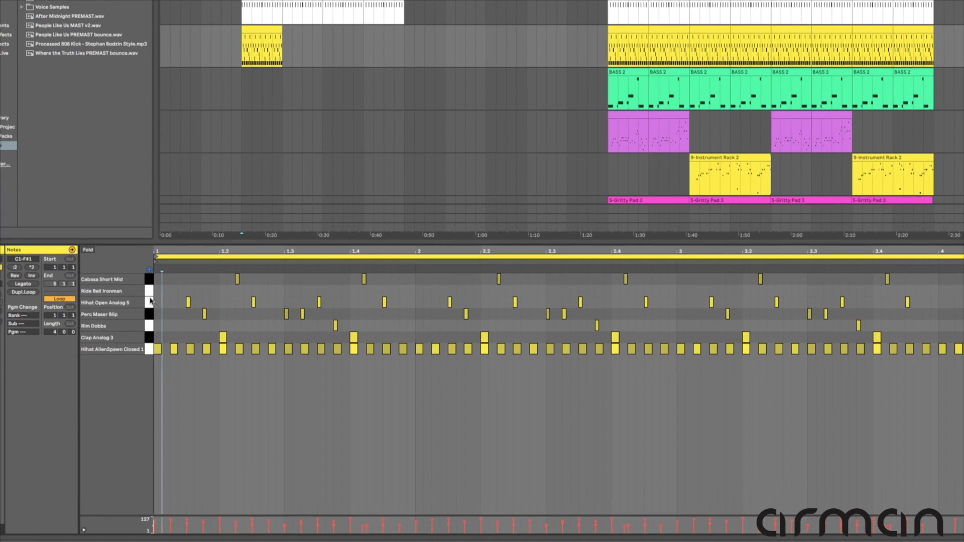
pyautogui.click(150, 300)
pyautogui.click(167, 311)
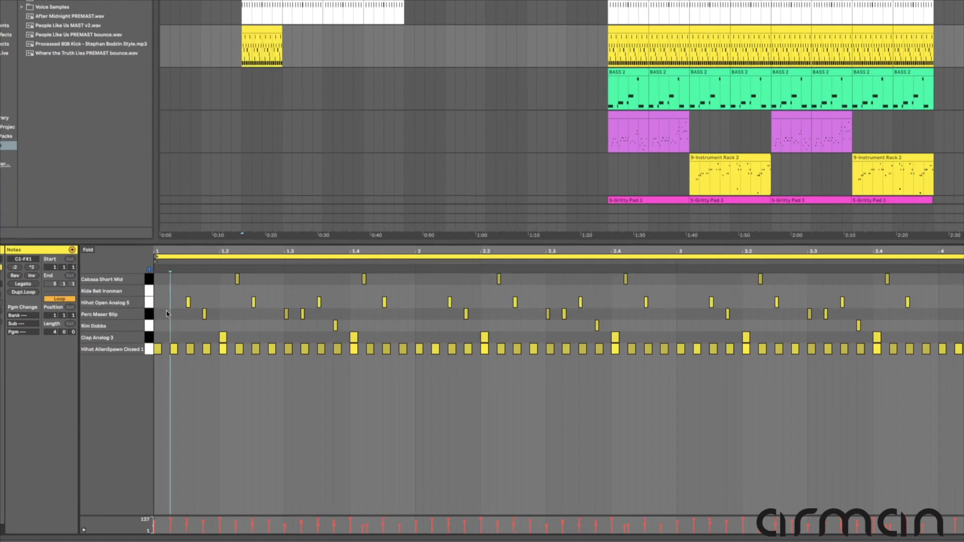
pyautogui.click(149, 304)
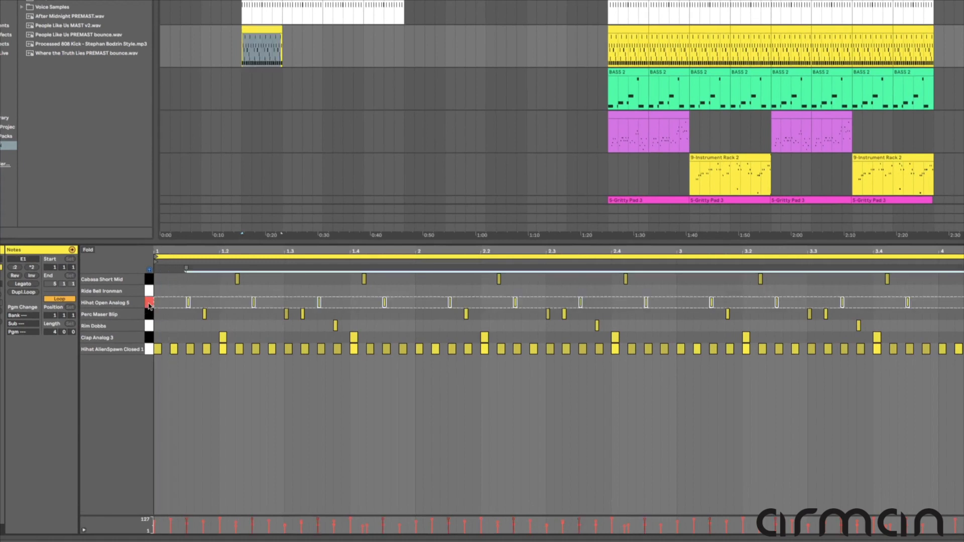
pyautogui.press('Delete')
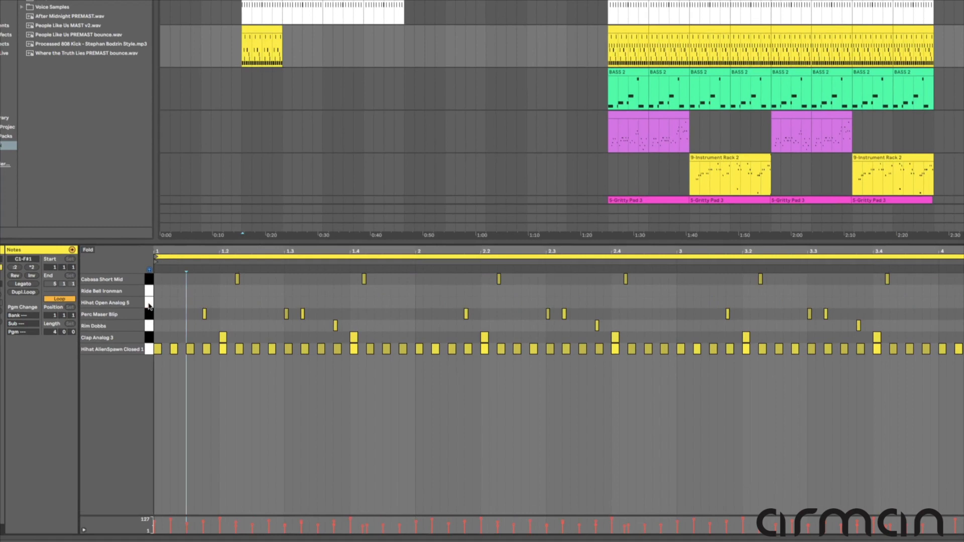
# Step: Delete all Cabasa Short Mid notes from the DRUMS clip at bar 9 and return to the track's devices
pyautogui.press('space')
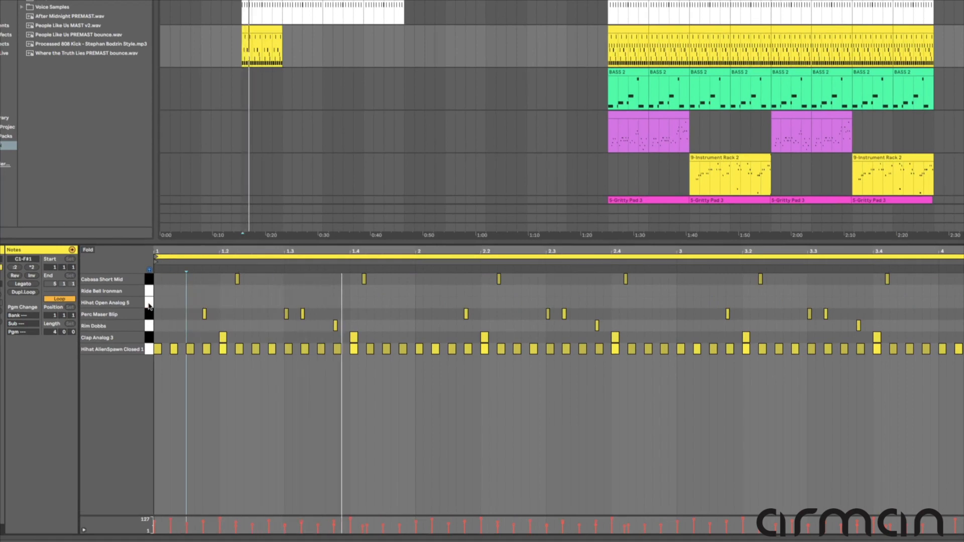
pyautogui.click(150, 279)
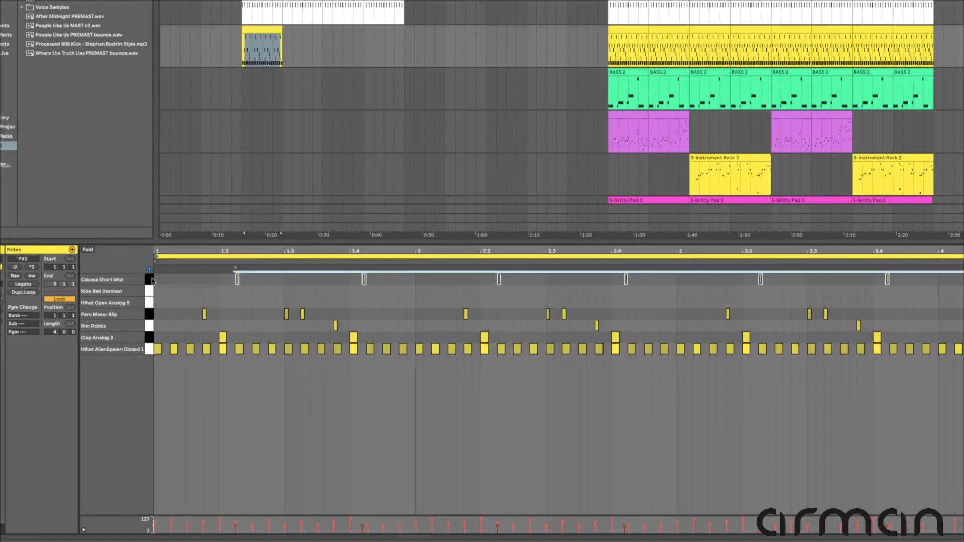
pyautogui.press('Delete')
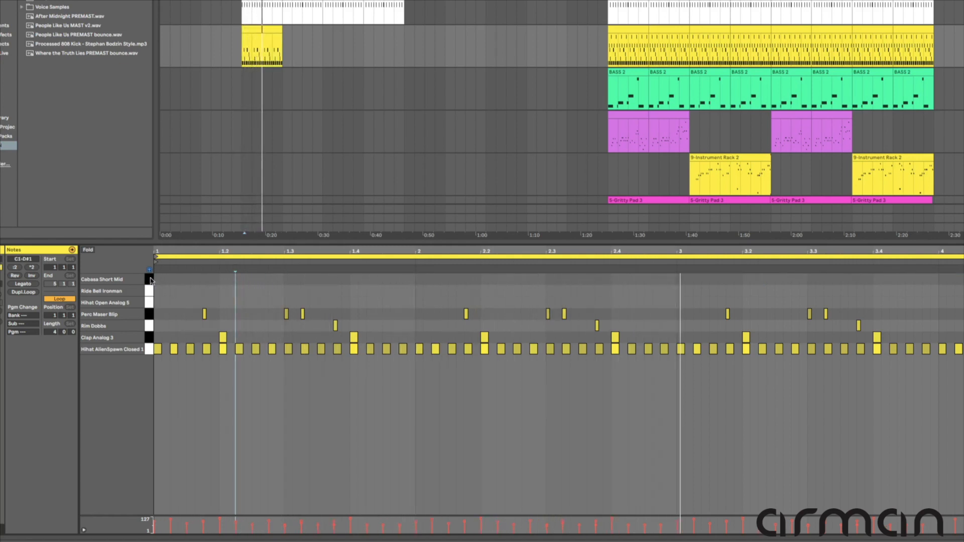
pyautogui.hotkey('shift', 'Tab')
pyautogui.press('space')
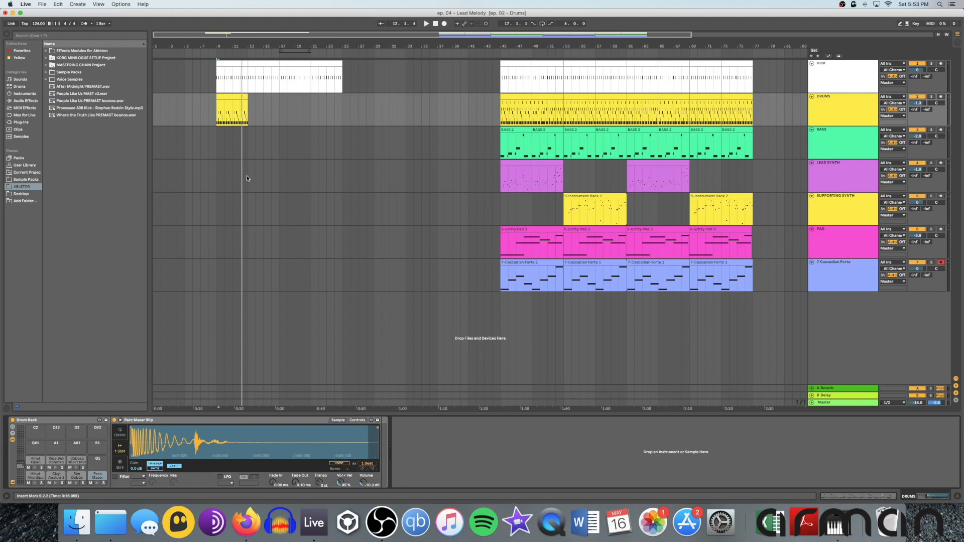
# Step: Play the intro KICK and DRUMS clips from bar 9
pyautogui.click(220, 88)
pyautogui.press('space')
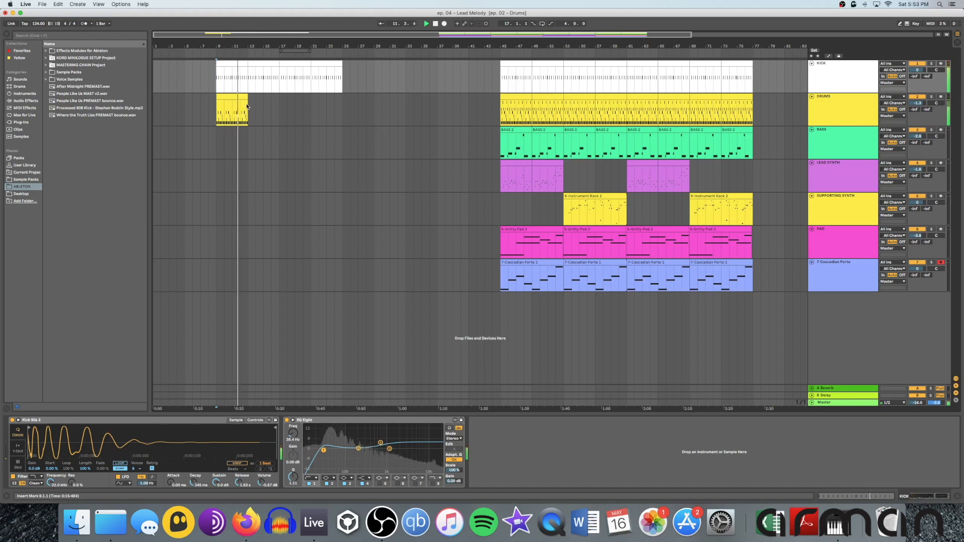
pyautogui.press('space')
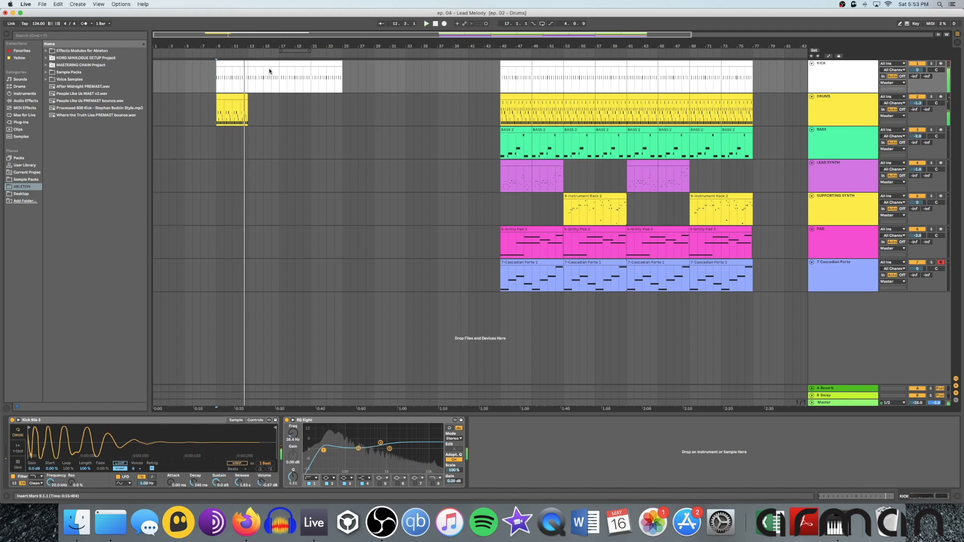
# Step: Delete the three duplicate KICK clips between bars 13 and 25
pyautogui.click(267, 66)
pyautogui.press('Delete')
pyautogui.click(296, 65)
pyautogui.press('Delete')
pyautogui.click(330, 69)
pyautogui.press('Delete')
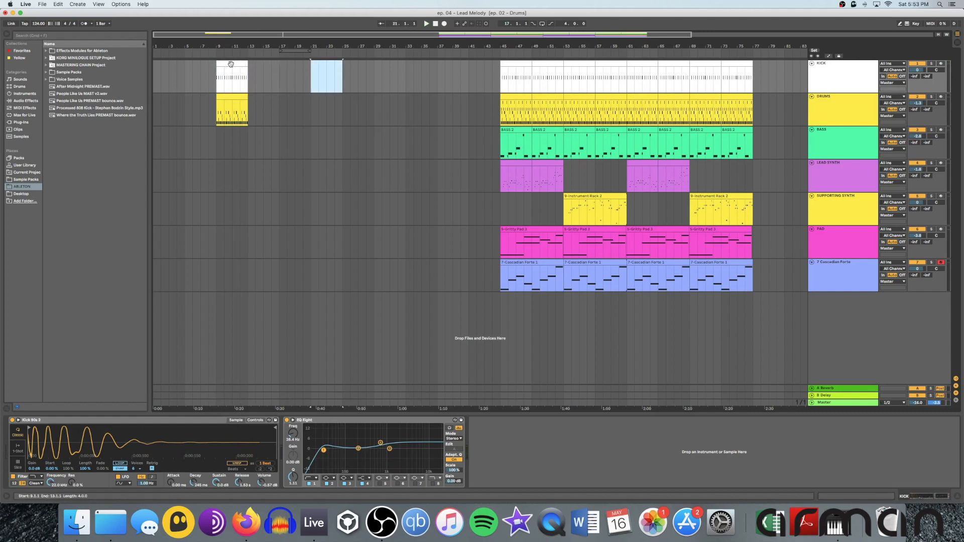
# Step: Open the notes of the intro KICK clip and compare playback of the main section at bar 45 with the intro at bar 9
pyautogui.doubleClick(232, 64)
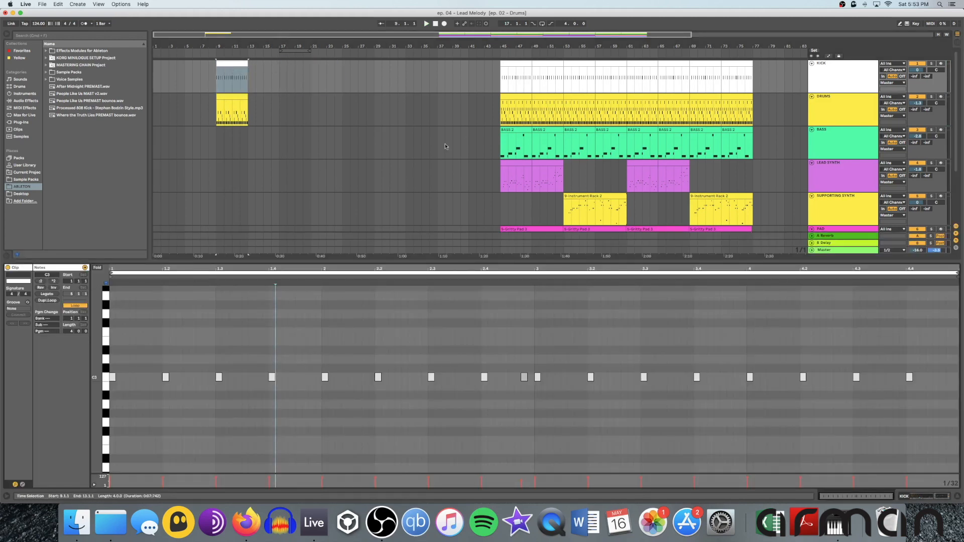
pyautogui.click(503, 88)
pyautogui.press('space')
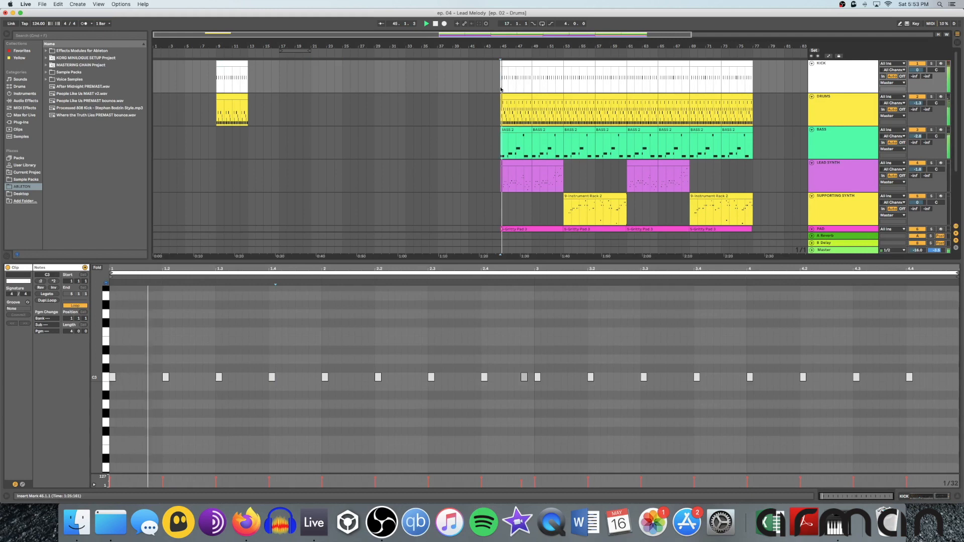
pyautogui.click(217, 87)
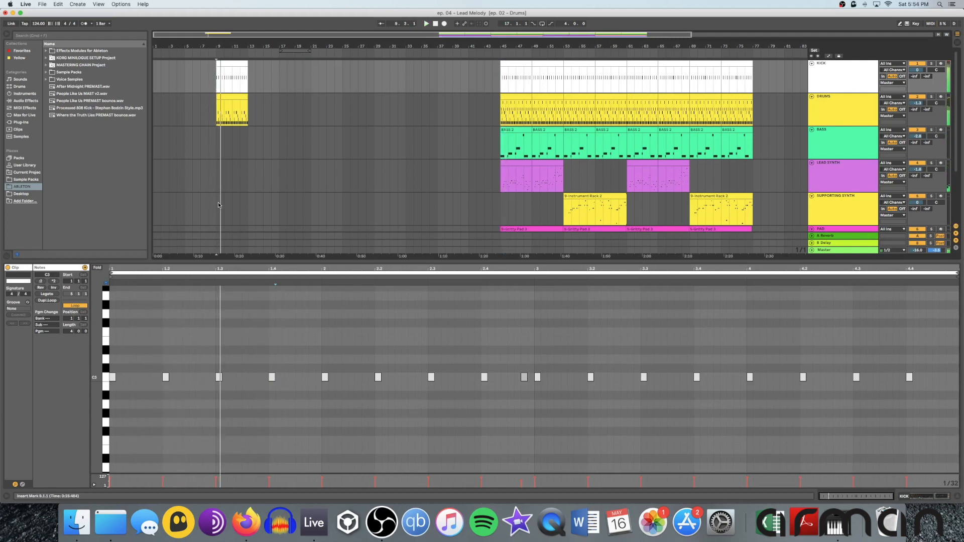
# Step: Lower the velocity of all C3 notes in the intro KICK clip and play the intro from bar 9
pyautogui.click(107, 377)
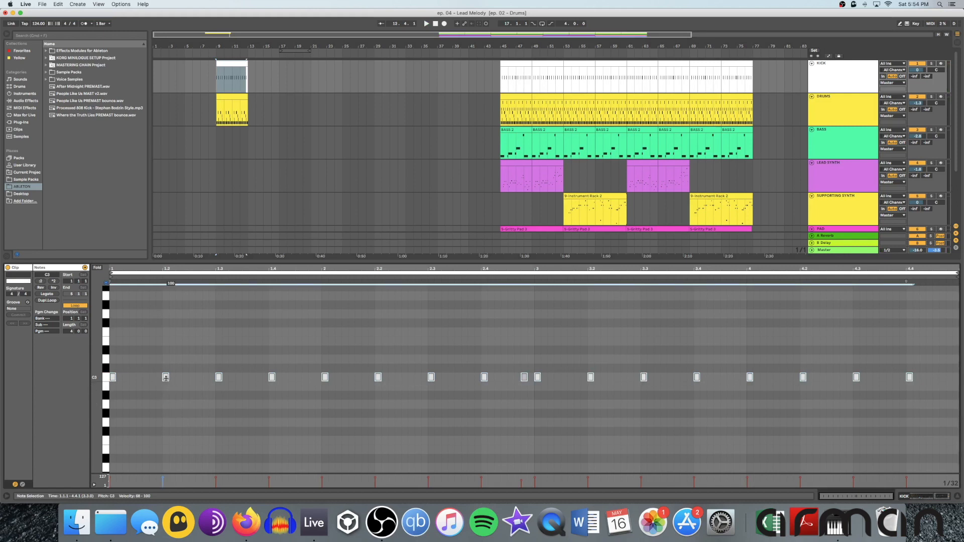
pyautogui.moveTo(165, 377); pyautogui.dragTo(165, 383)
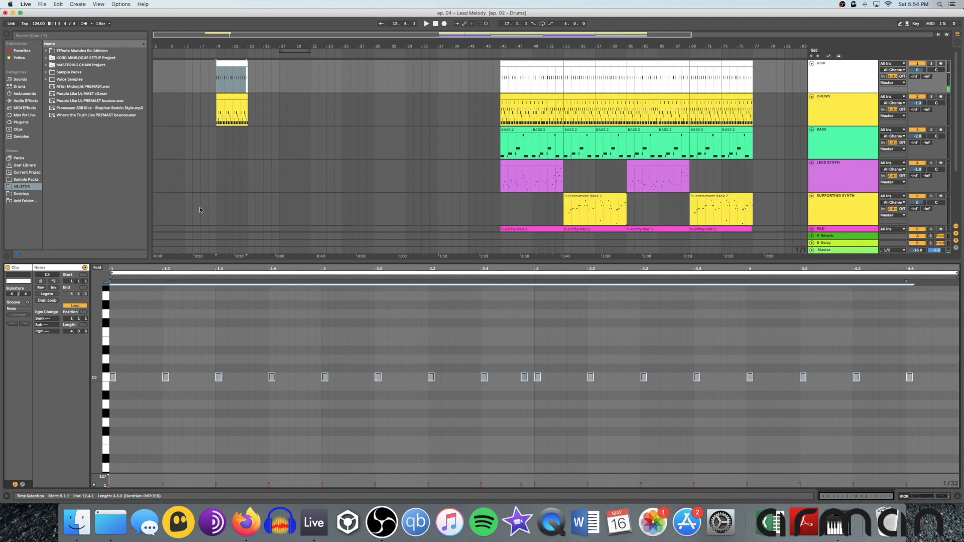
pyautogui.click(216, 123)
pyautogui.press('space')
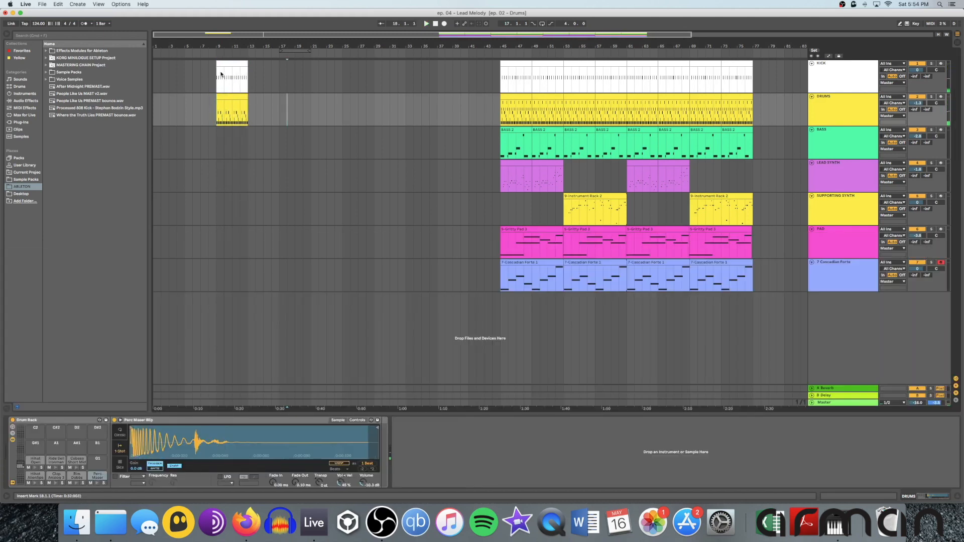
# Step: Duplicate the intro KICK and DRUMS clips from bar 9 to bar 13
pyautogui.moveTo(218, 71); pyautogui.dragTo(245, 114)
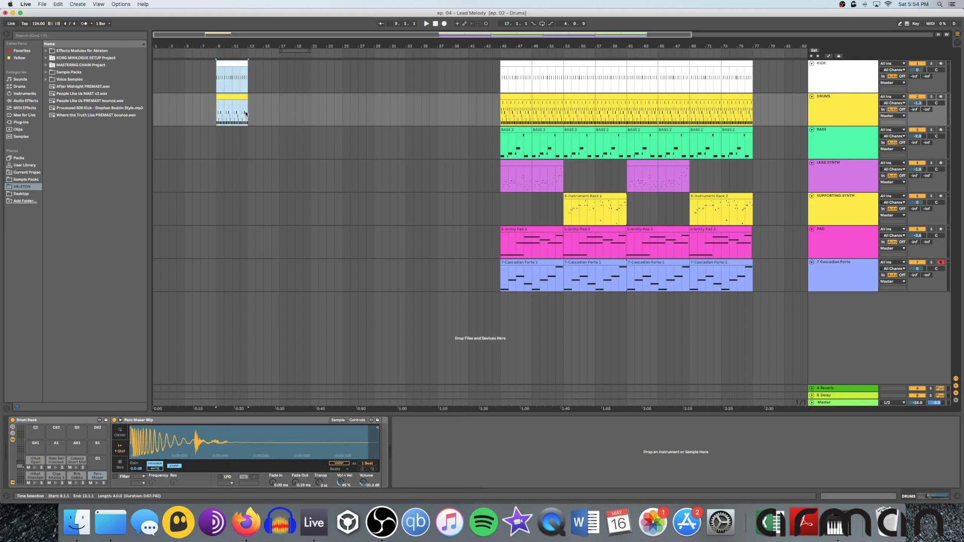
pyautogui.press('super+d')
pyautogui.click(263, 144)
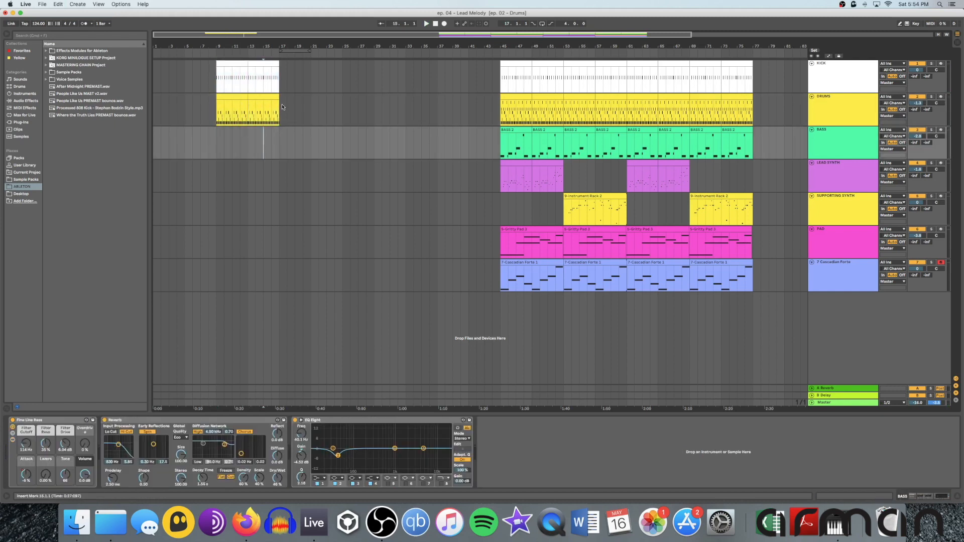
pyautogui.click(217, 110)
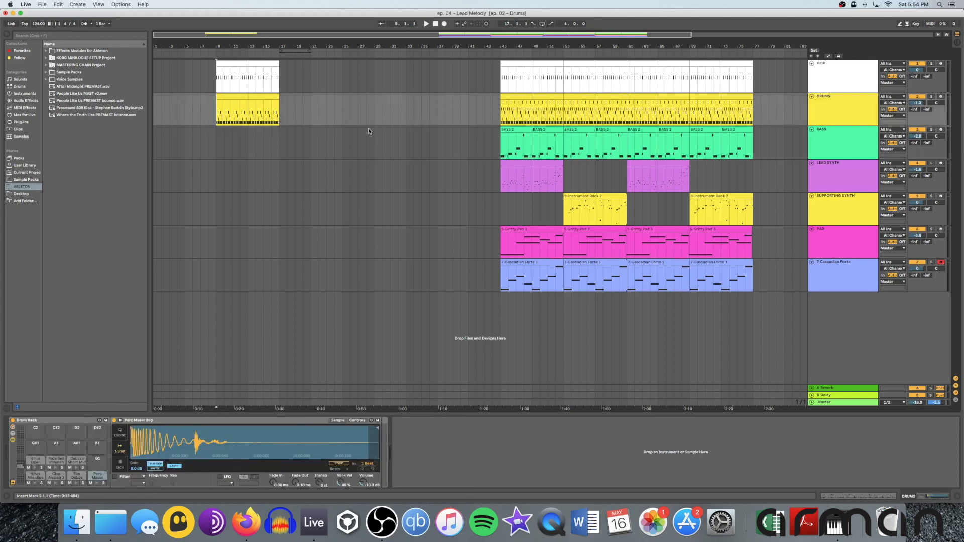
# Step: Solo the 7-Cascadian Forte track and listen to it from bar 45
pyautogui.hscroll(5, 368, 129)
pyautogui.hscroll(-3, 208, 123)
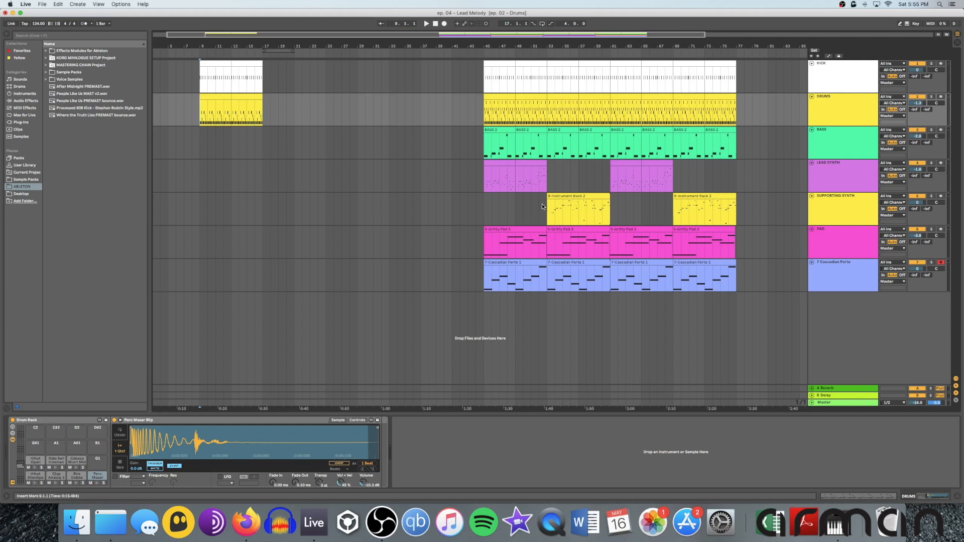
pyautogui.click(493, 263)
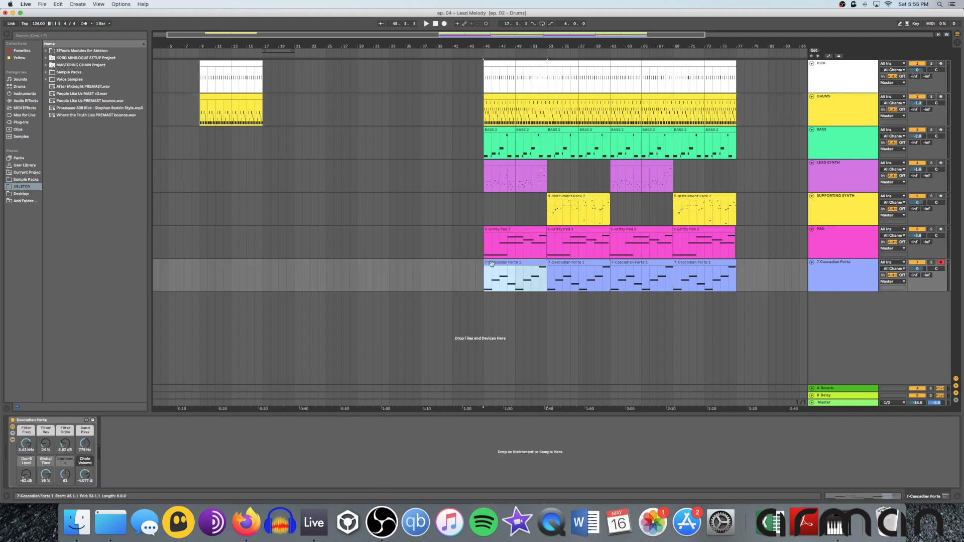
pyautogui.click(503, 230)
pyautogui.click(485, 247)
pyautogui.click(486, 280)
pyautogui.click(850, 283)
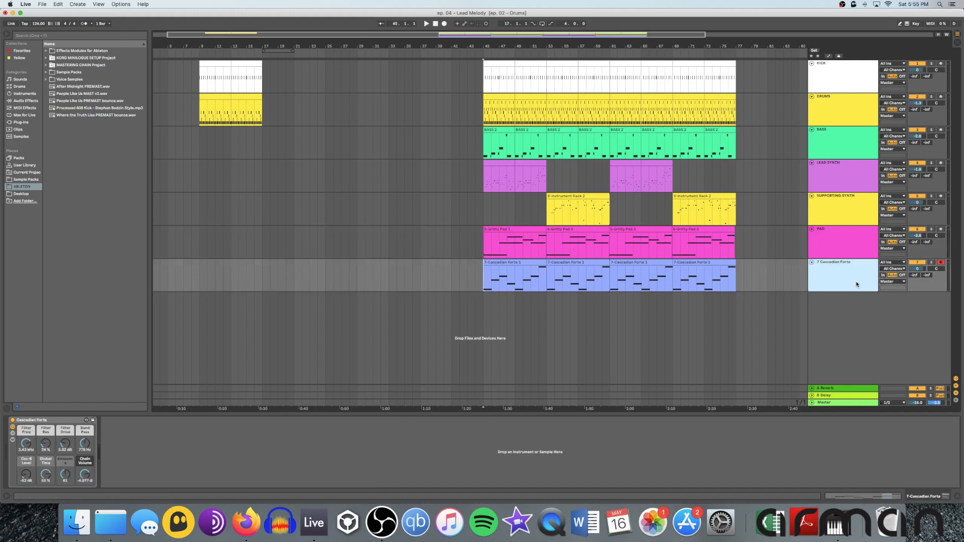
pyautogui.press('space')
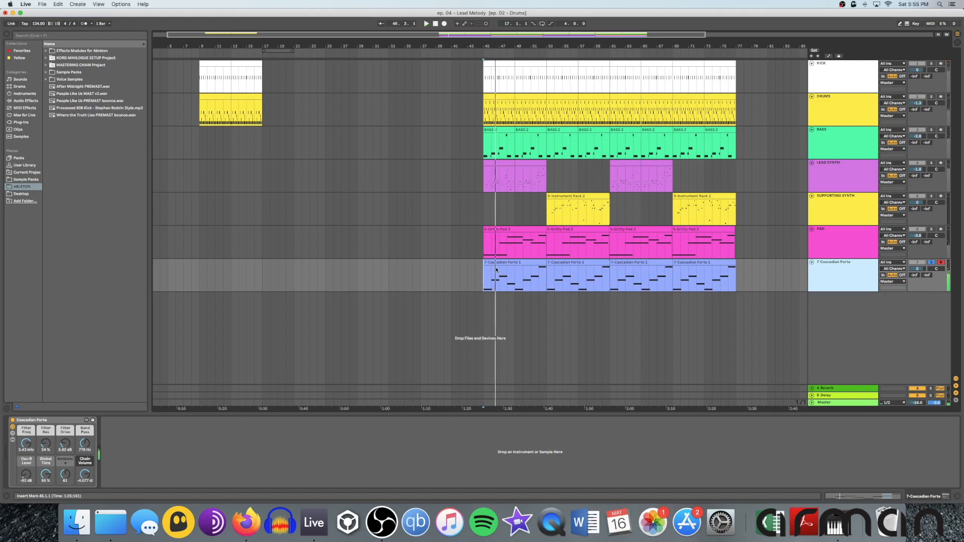
# Step: Turn off the solo and copy the first 7-Cascadian Forte clip from bar 45 to bar 9 on its track
pyautogui.click(521, 263)
pyautogui.press('space')
pyautogui.press('super+d')
pyautogui.click(521, 263)
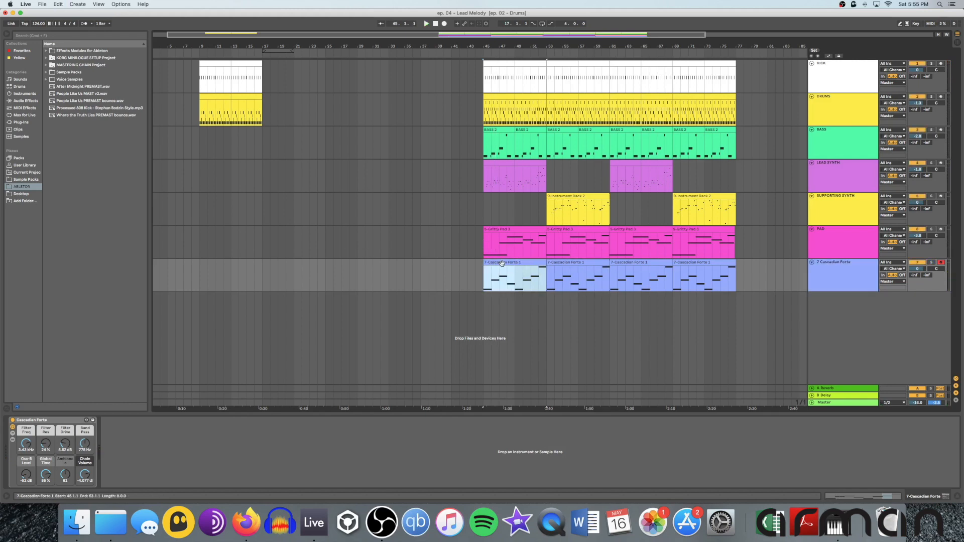
pyautogui.click(201, 267)
pyautogui.press('super+v')
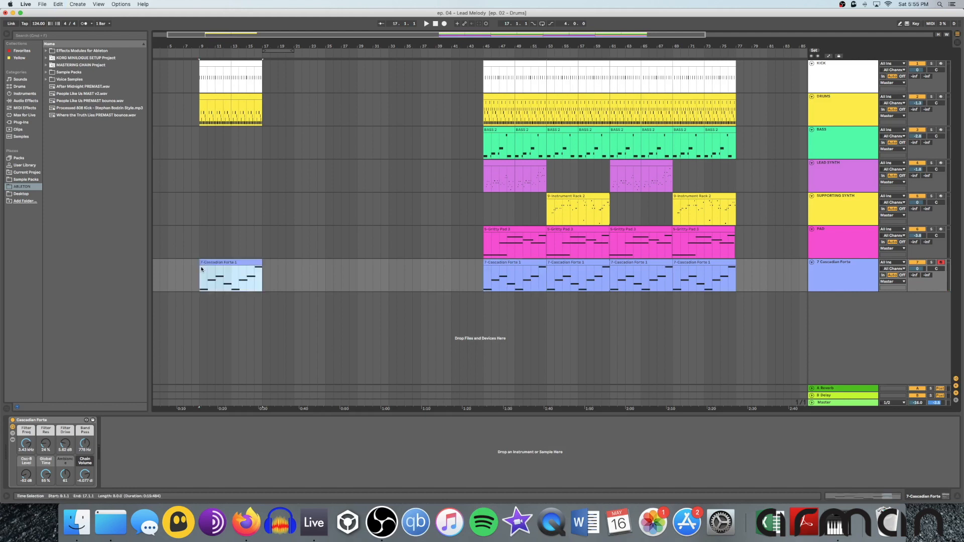
# Step: Play the intro from bar 9 with the copied 7-Cascadian Forte clip
pyautogui.click(196, 276)
pyautogui.press('space')
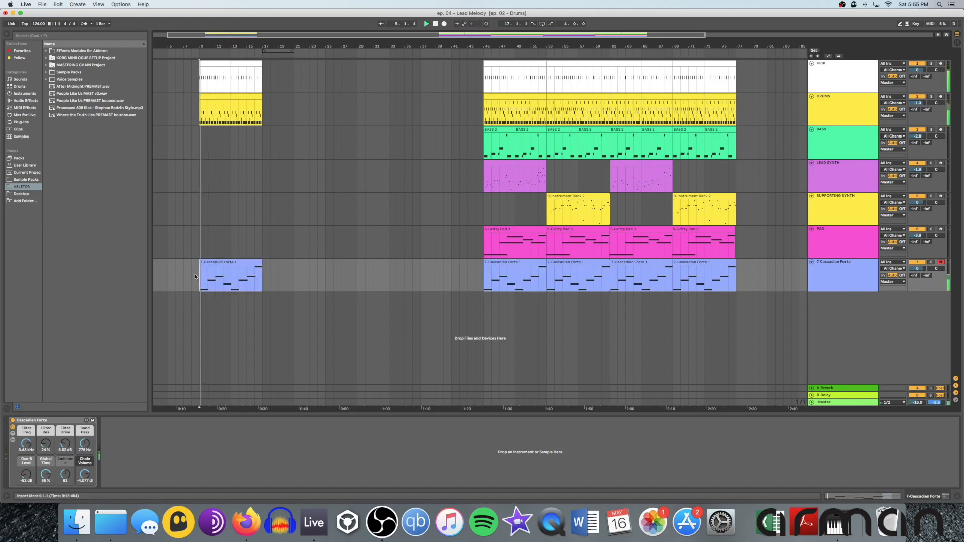
pyautogui.hscroll(-1, 236, 265)
pyautogui.click(236, 264)
pyautogui.click(347, 319)
pyautogui.press('space')
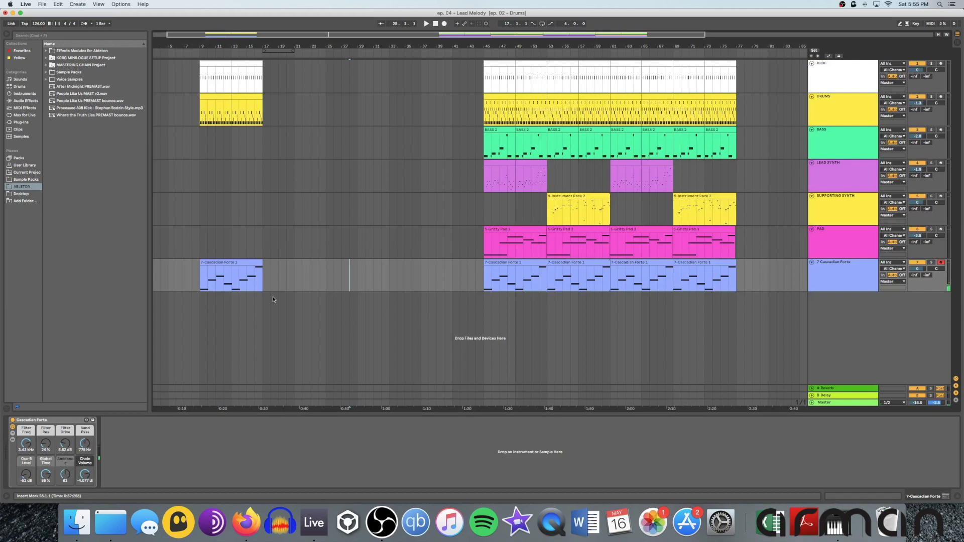
# Step: Delete all notes from bar 4 onward in the 7-Cascadian Forte clip at bar 9, keeping its first three notes
pyautogui.doubleClick(224, 264)
pyautogui.press('space')
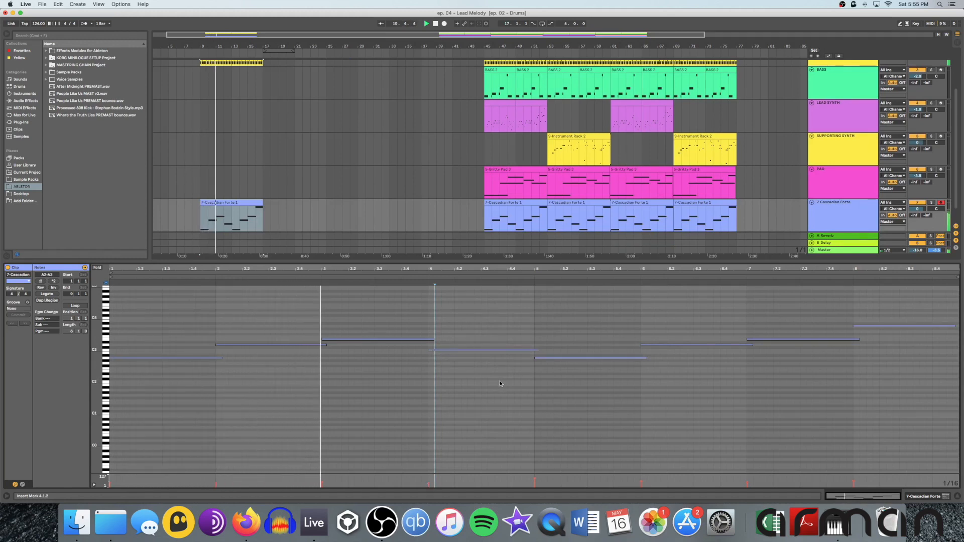
pyautogui.scroll(-1, 497, 329)
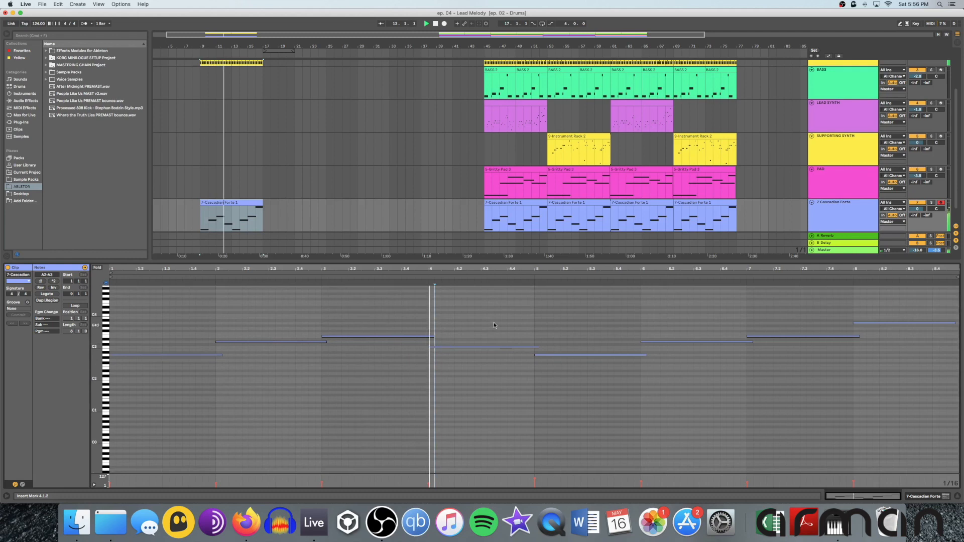
pyautogui.moveTo(486, 310); pyautogui.dragTo(849, 382)
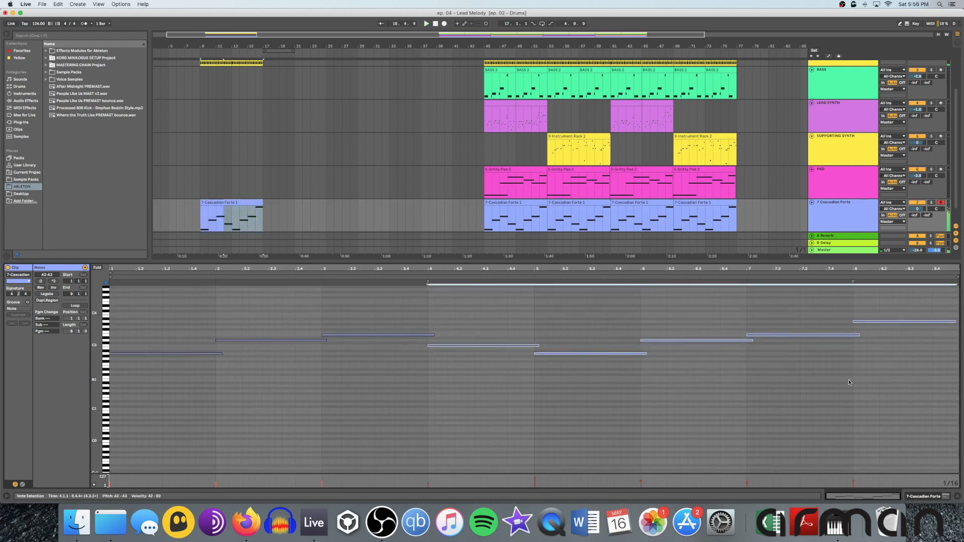
pyautogui.press('Delete')
# Step: Shorten the 7-Cascadian Forte clip at bar 9 to four bars and duplicate it to bar 13
pyautogui.moveTo(260, 201); pyautogui.dragTo(231, 202)
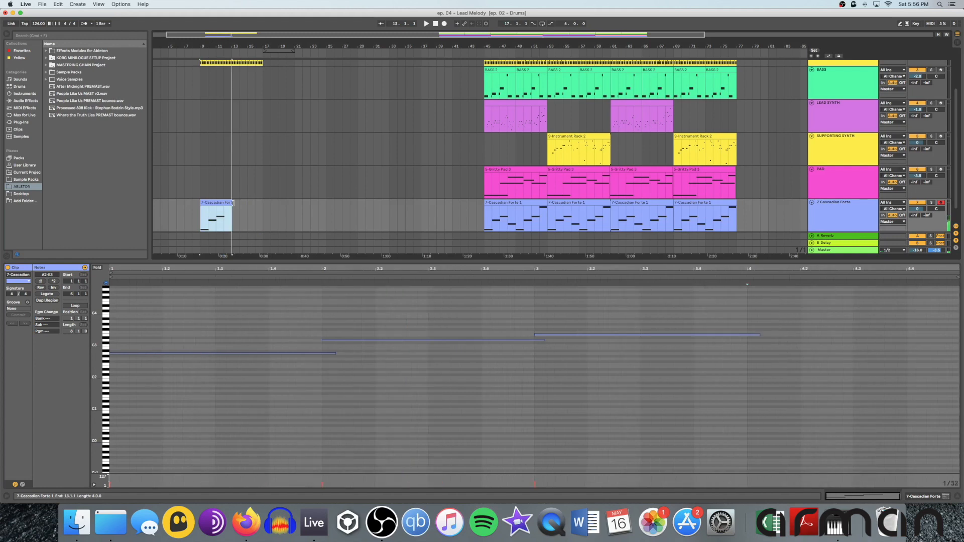
pyautogui.press('super+d')
pyautogui.scroll(1, 222, 214)
# Step: Play the combined intro parts from bar 9 and switch from the clip's notes back to the track devices
pyautogui.click(205, 220)
pyautogui.press('space')
pyautogui.hotkey('shift', 'Tab')
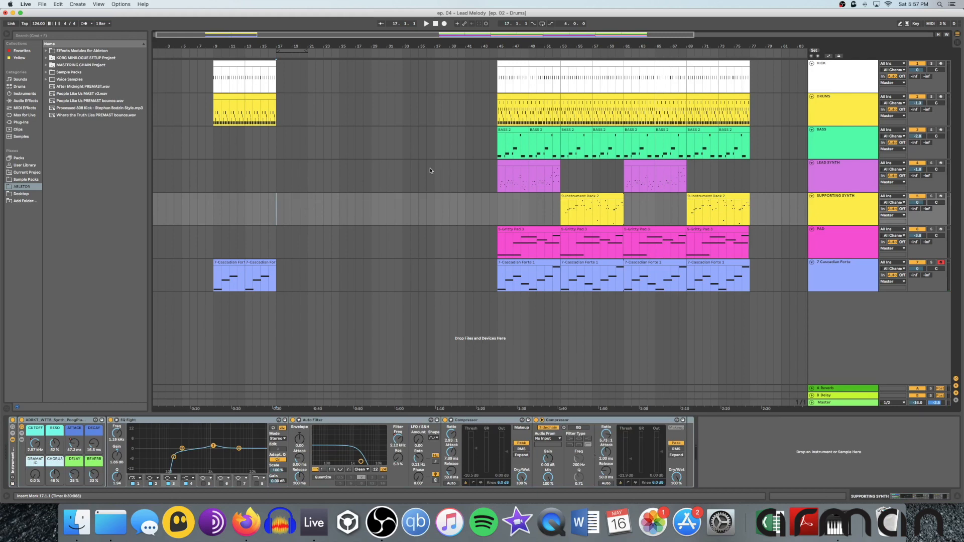
pyautogui.hscroll(1, 247, 113)
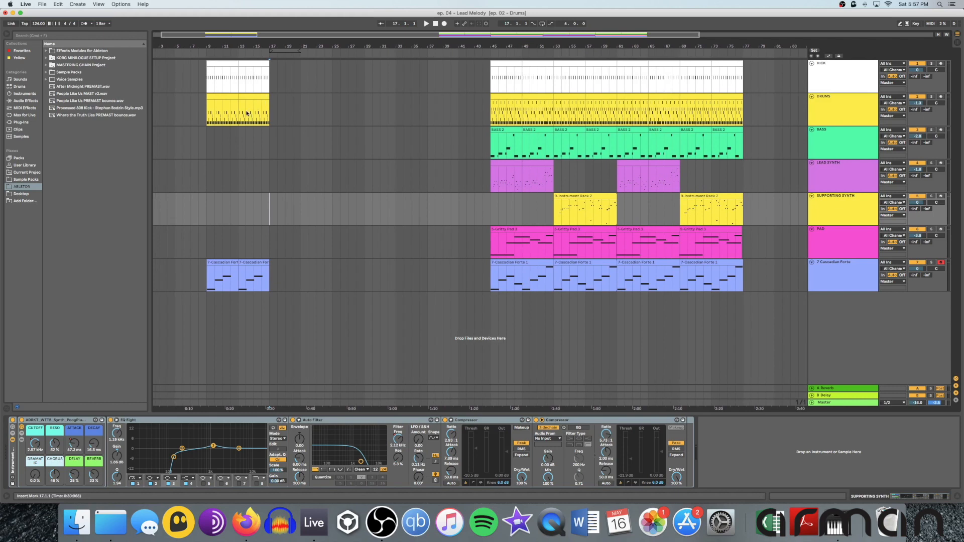
pyautogui.click(208, 150)
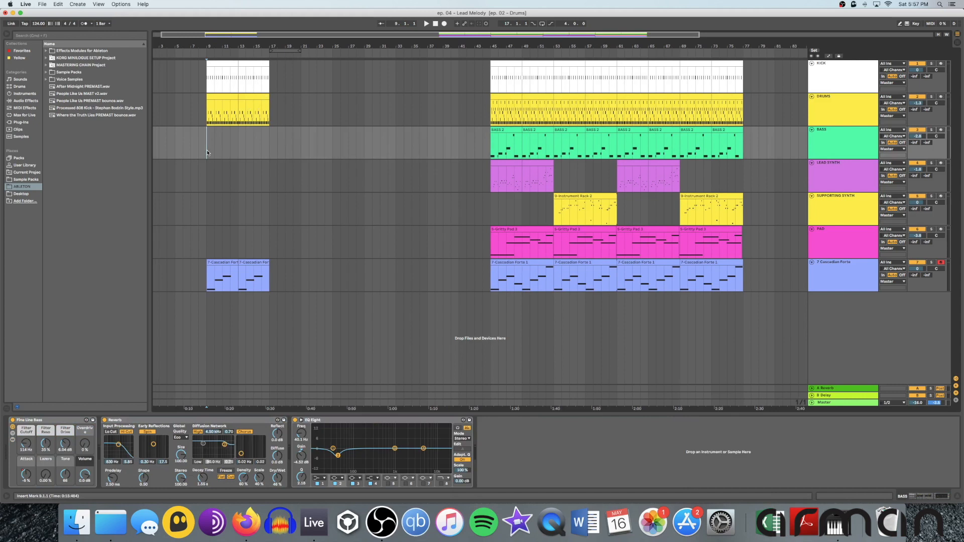
pyautogui.press('space')
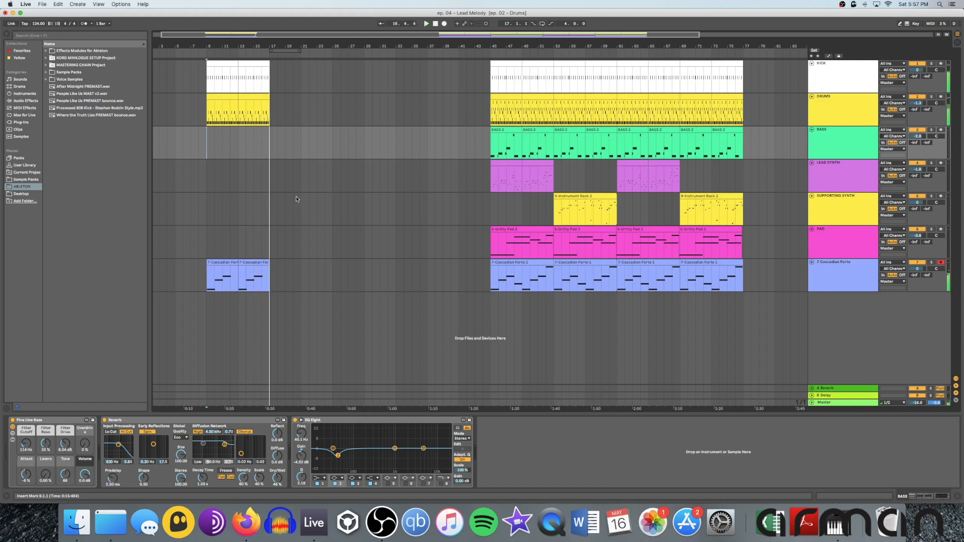
# Step: Duplicate the intro section from bars 9 to 17 across all tracks so it repeats at bar 17
pyautogui.moveTo(268, 88); pyautogui.dragTo(209, 271)
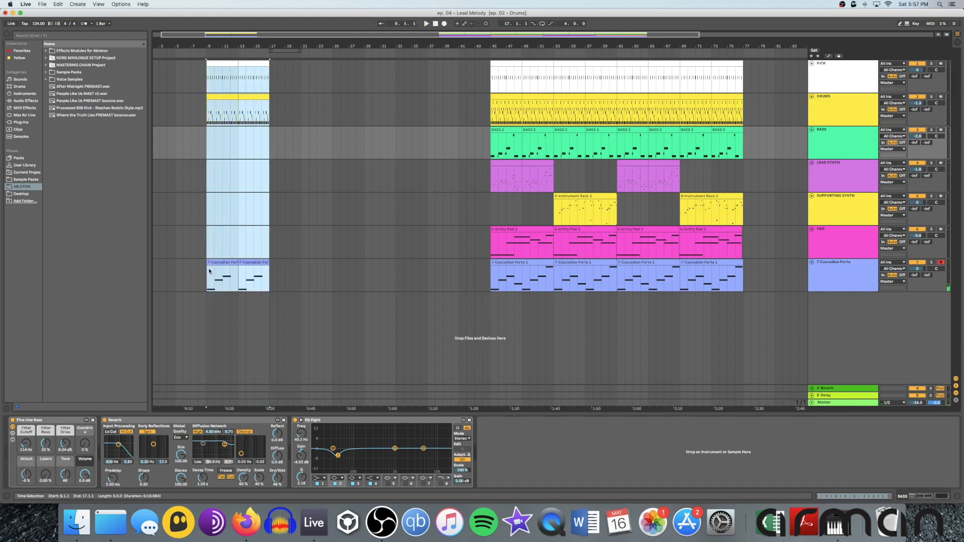
pyautogui.press('super+d')
pyautogui.click(377, 183)
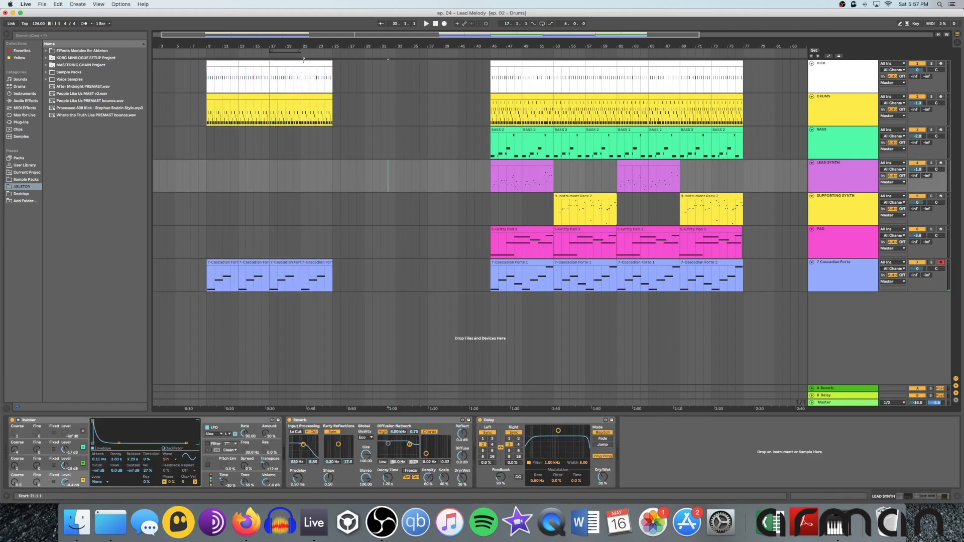
# Step: Delete the KICK clip between bars 21 and 25
pyautogui.hscroll(3, 315, 64)
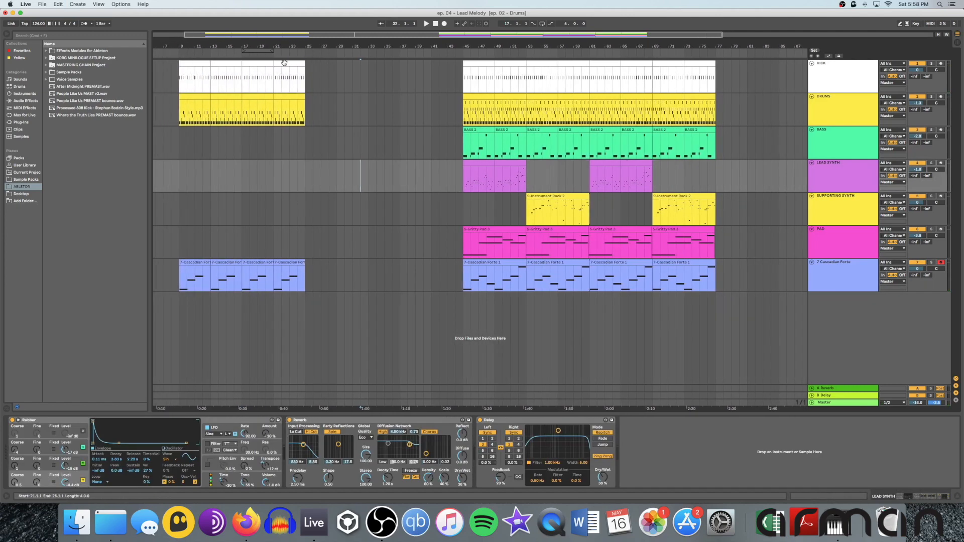
pyautogui.click(290, 75)
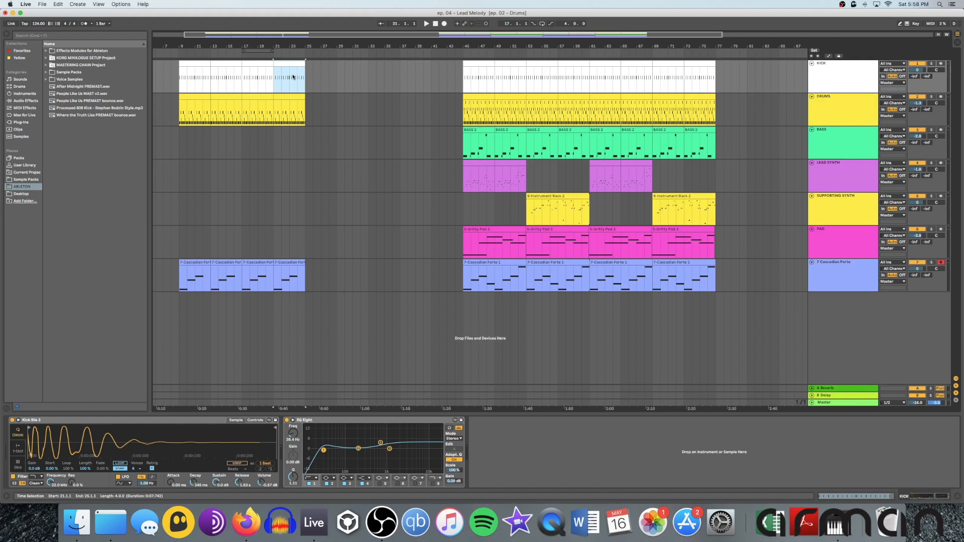
pyautogui.press('Delete')
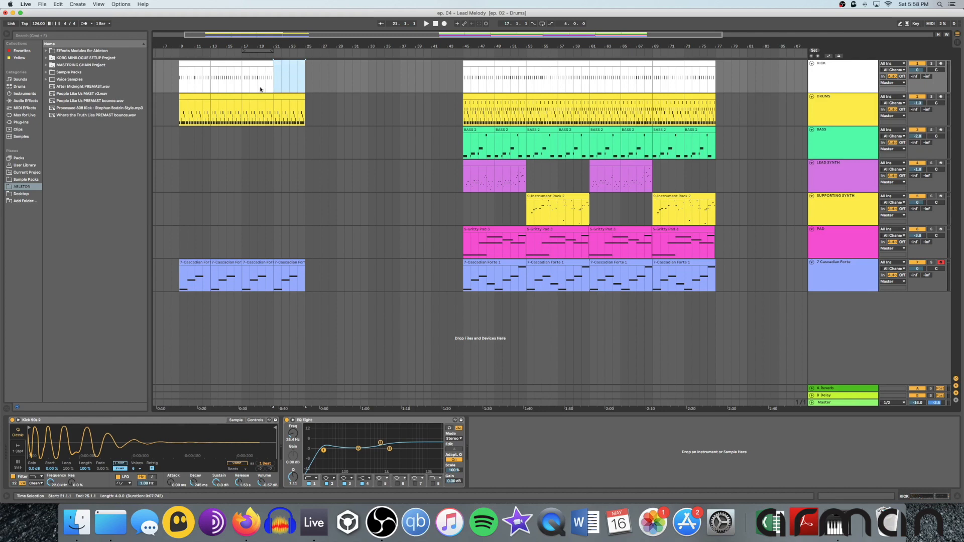
# Step: Play the intro from bar 21 to hear the passage without the kick
pyautogui.click(270, 86)
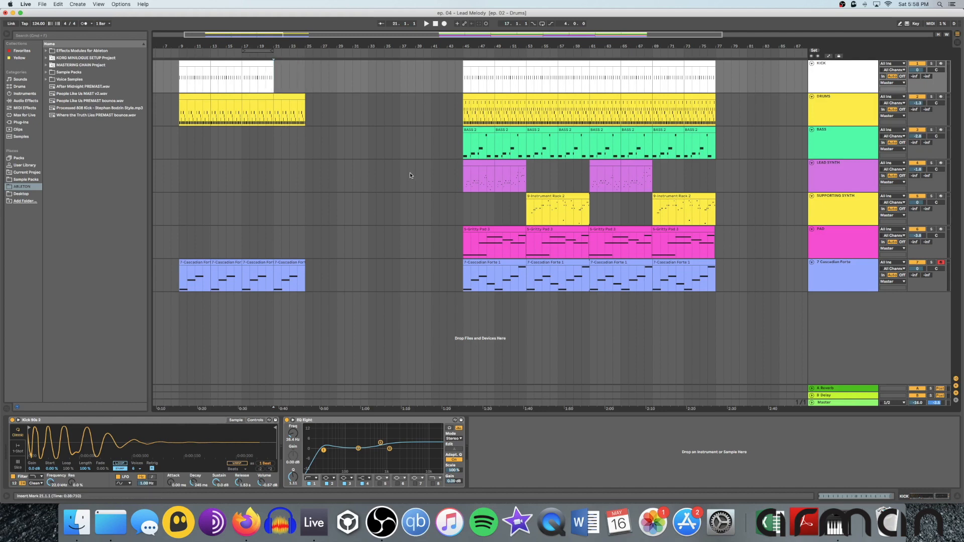
pyautogui.press('space')
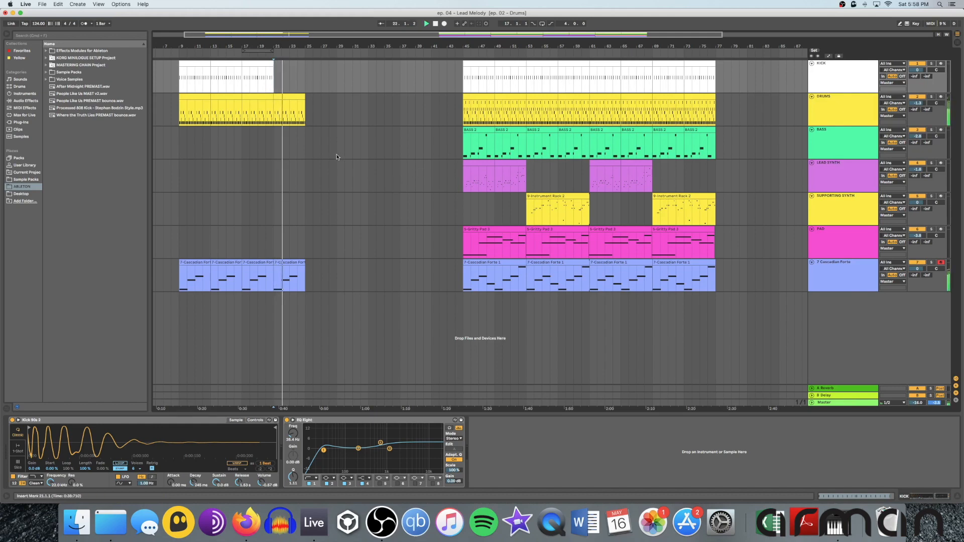
pyautogui.hscroll(1, 278, 139)
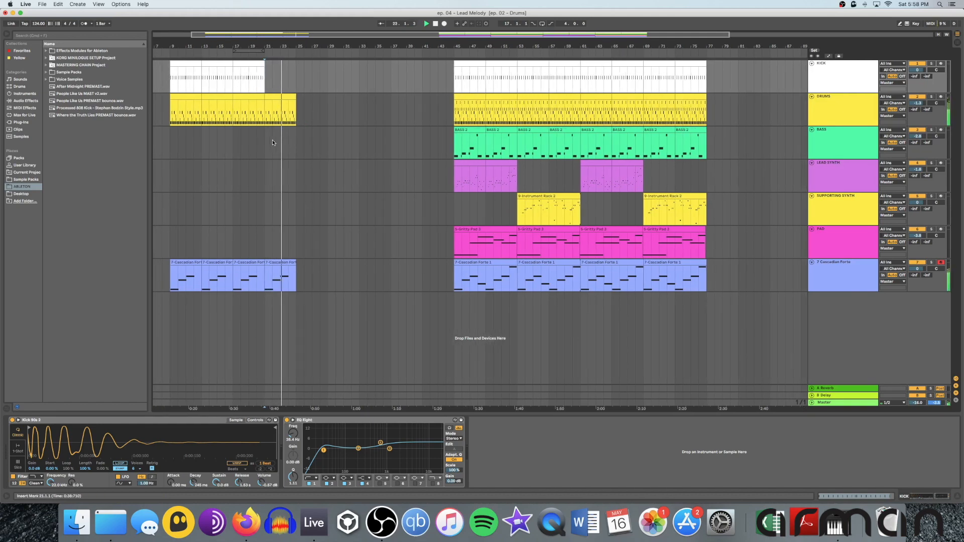
# Step: Solo the BASS track and play its original part from bar 45
pyautogui.moveTo(270, 134); pyautogui.dragTo(285, 135)
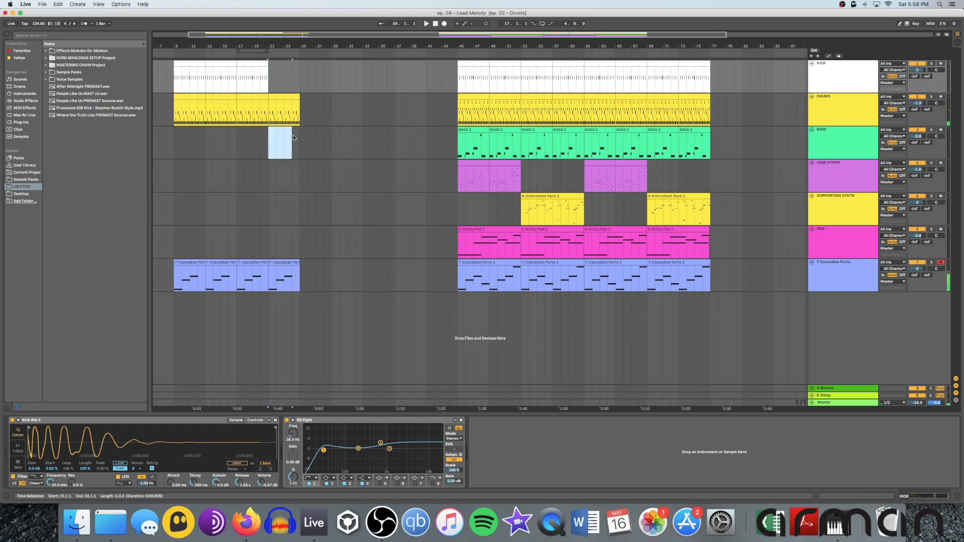
pyautogui.click(456, 143)
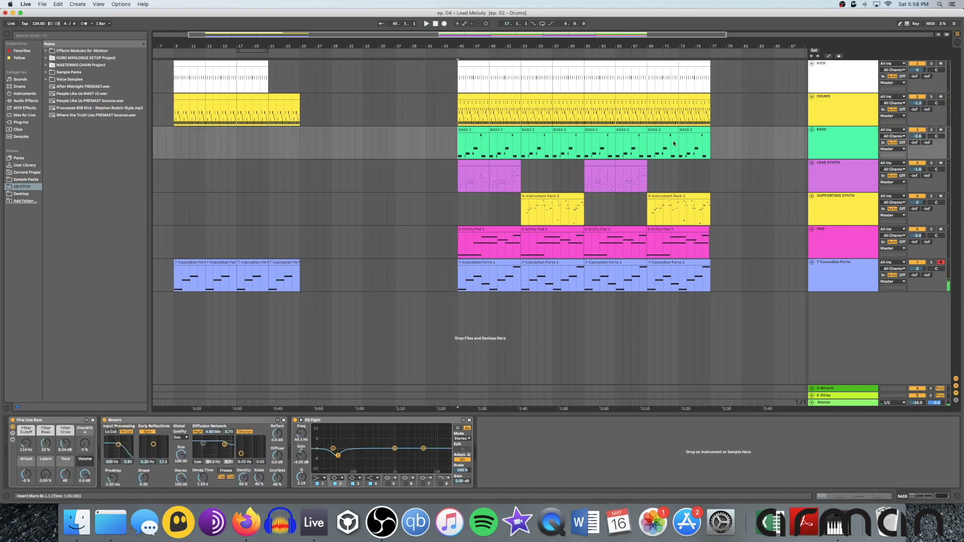
pyautogui.click(853, 142)
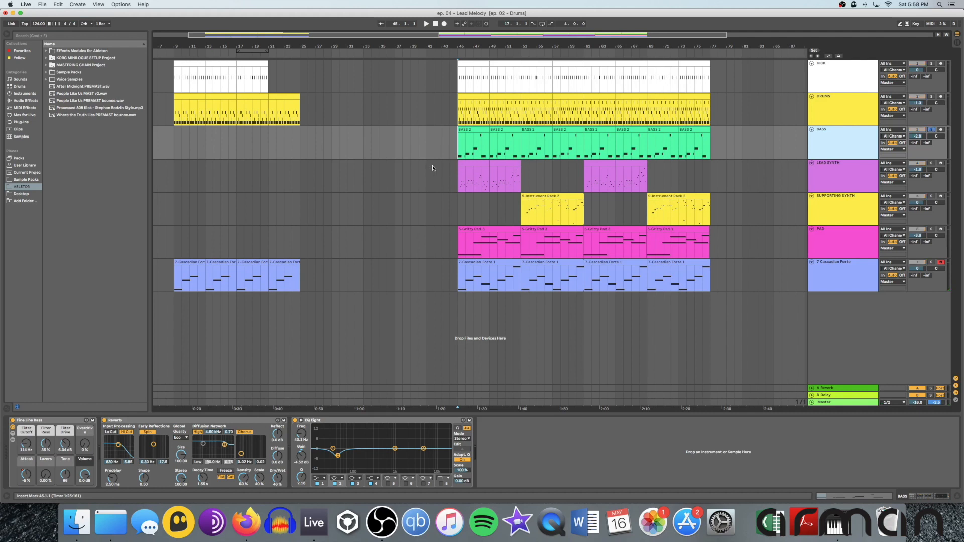
pyautogui.press('space')
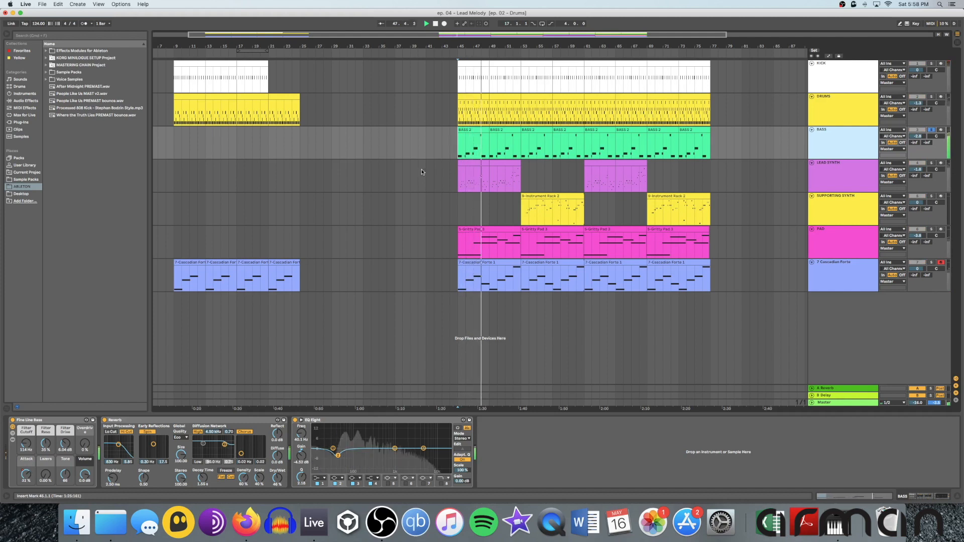
pyautogui.press('space')
# Step: Play from bar 21 to rehearse a bass part over the drums and Cascadian Forte, and turn the metronome off
pyautogui.moveTo(272, 139); pyautogui.dragTo(293, 139)
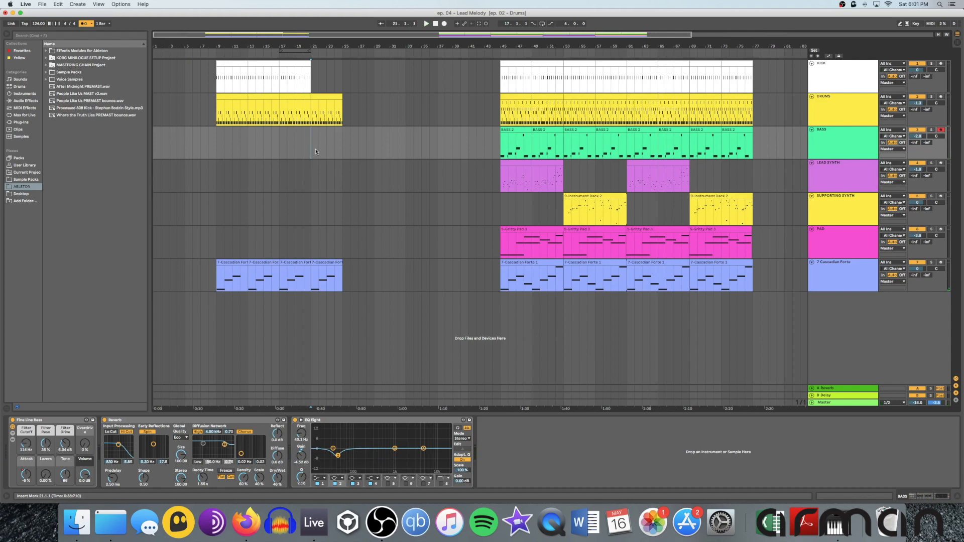
pyautogui.press('space')
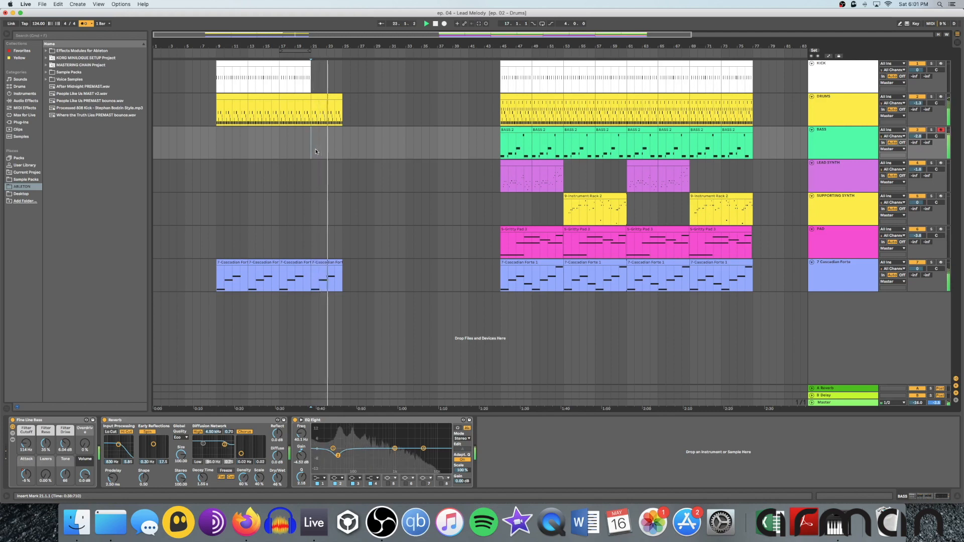
pyautogui.press('space')
pyautogui.click(82, 25)
pyautogui.click(318, 150)
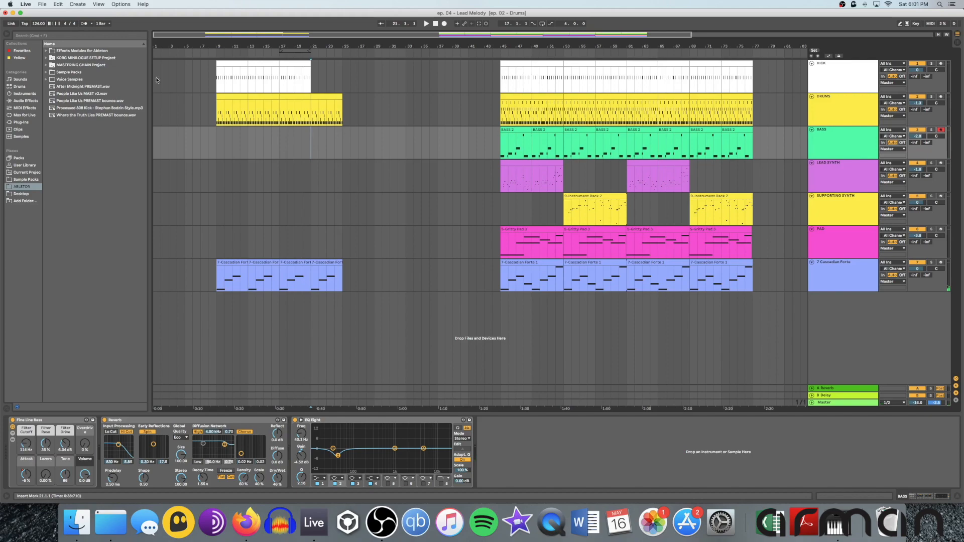
# Step: Turn the metronome on and record a four-bar bass line of E1, F1, G1 and E1 on the BASS track from bar 21
pyautogui.click(83, 23)
pyautogui.press('space')
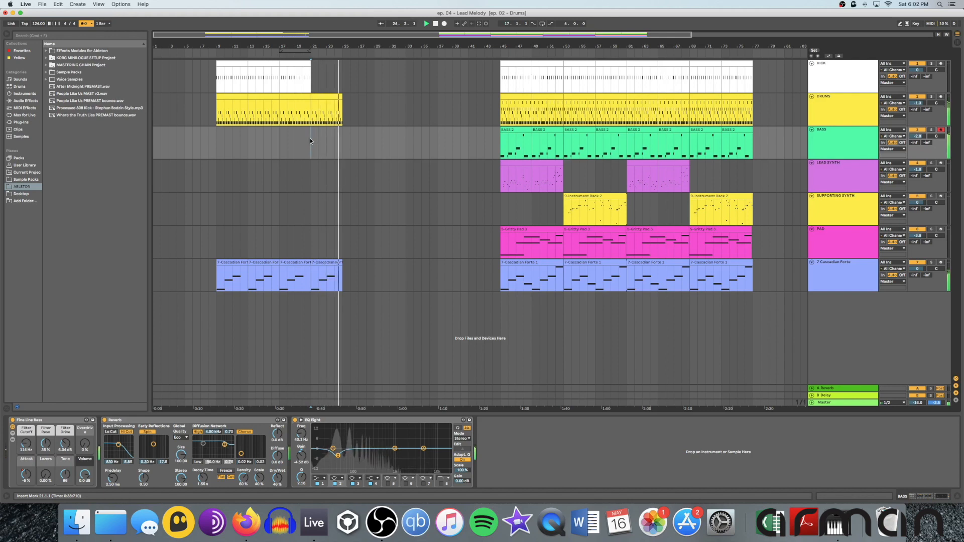
pyautogui.press('space')
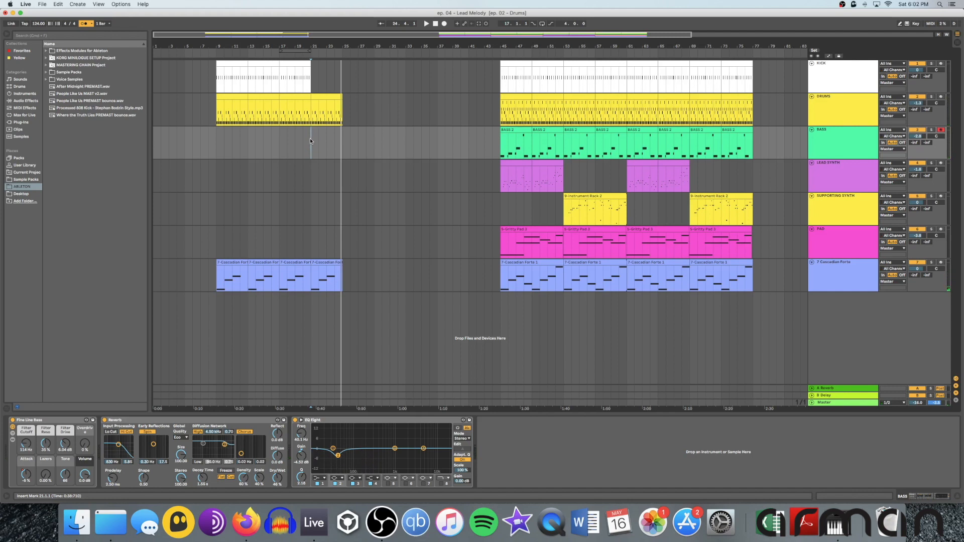
pyautogui.press('F9')
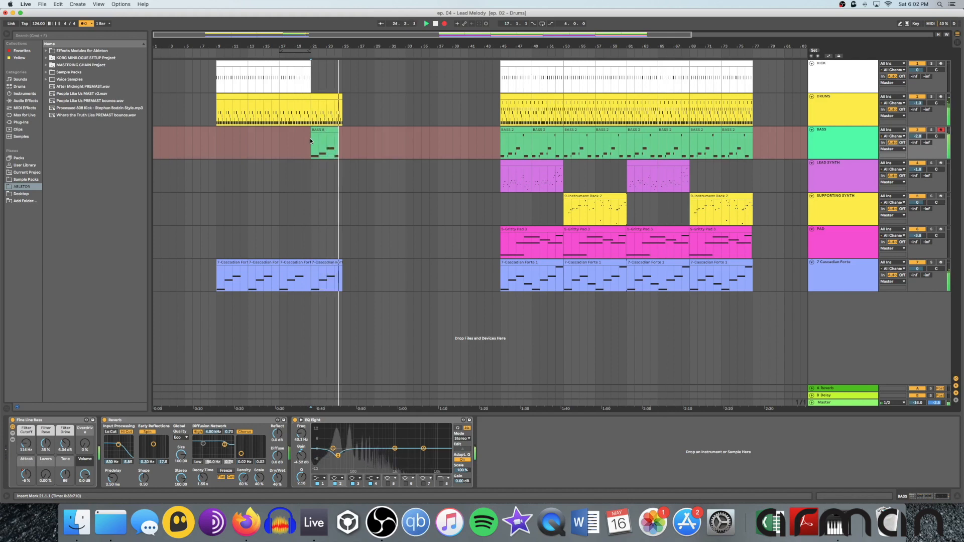
pyautogui.press('space')
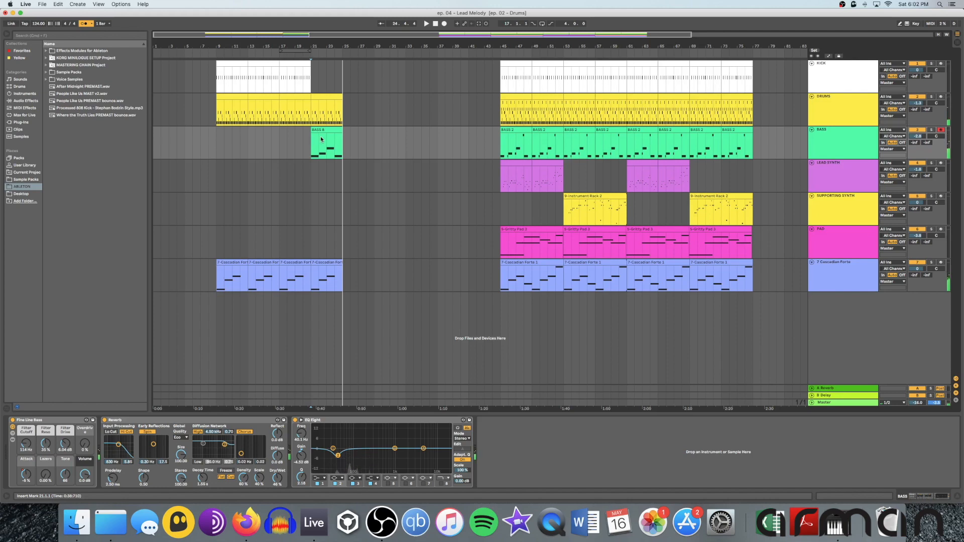
# Step: Quantize the notes of the recorded bass clip and shift the F1 note earlier to the start of the clip's second bar
pyautogui.doubleClick(326, 130)
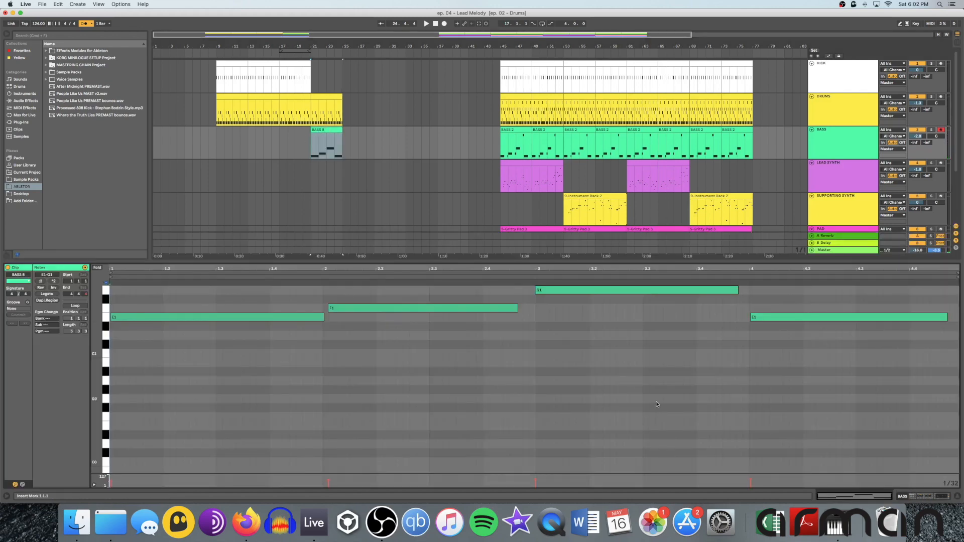
pyautogui.click(729, 397)
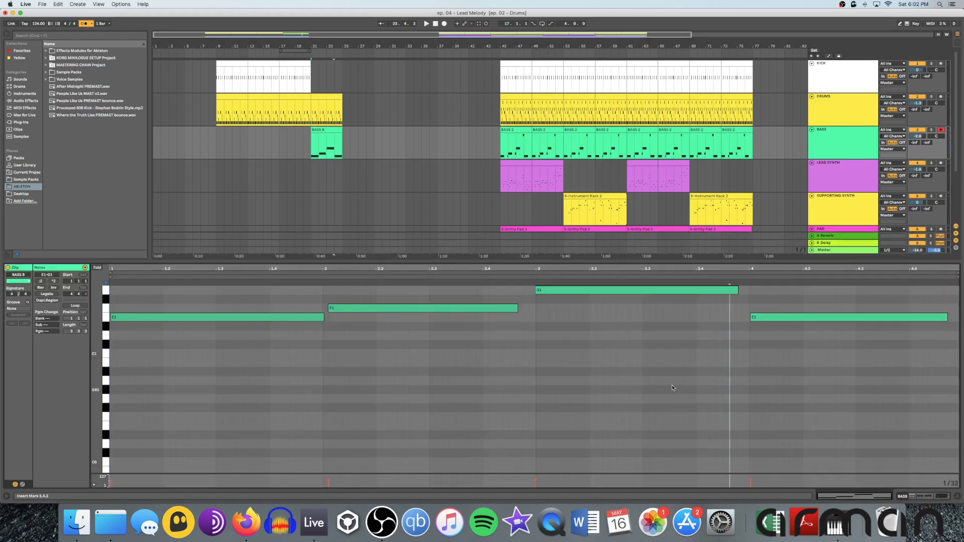
pyautogui.press('super+a')
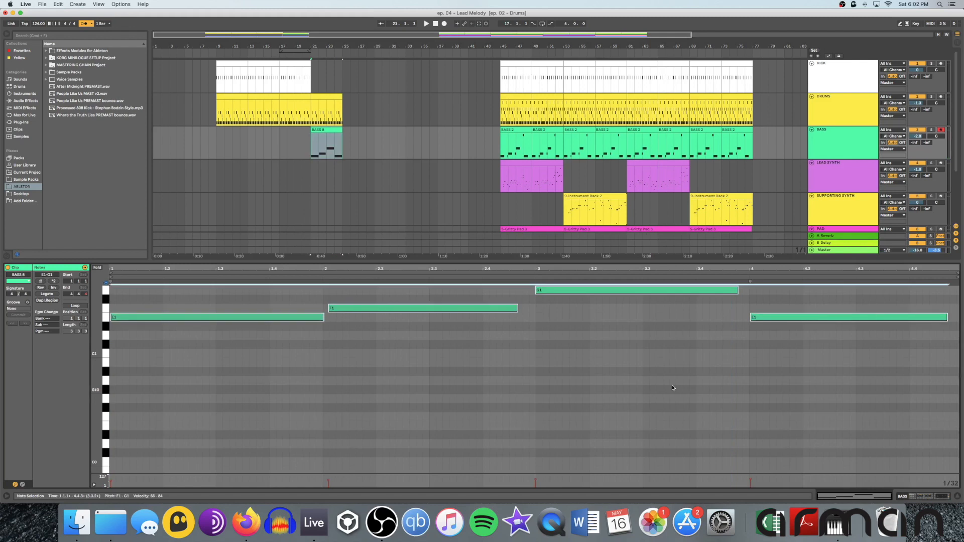
pyautogui.click(644, 383)
pyautogui.click(572, 380)
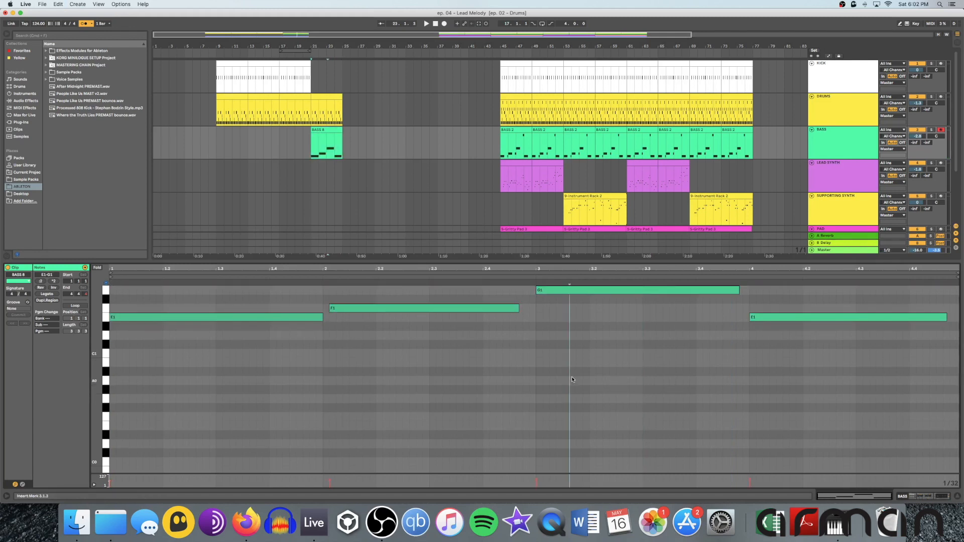
pyautogui.click(340, 312)
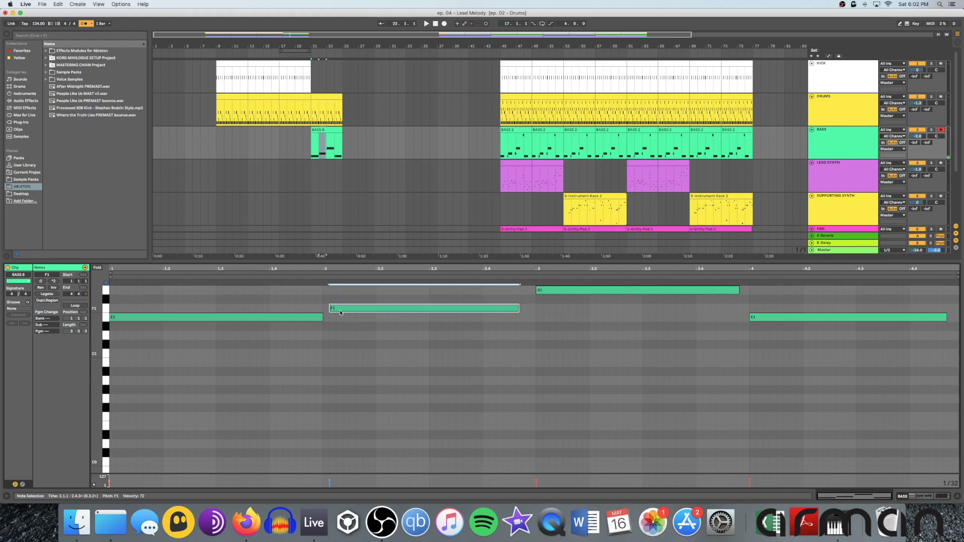
pyautogui.press('Left')
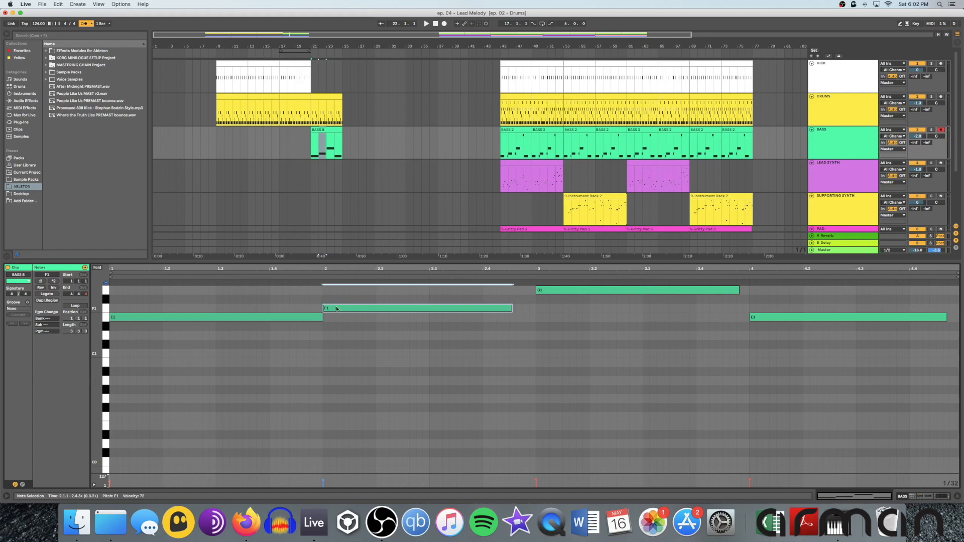
# Step: Play the corrected bass clip from bar 21 and switch from its notes back to the track devices
pyautogui.click(312, 151)
pyautogui.press('space')
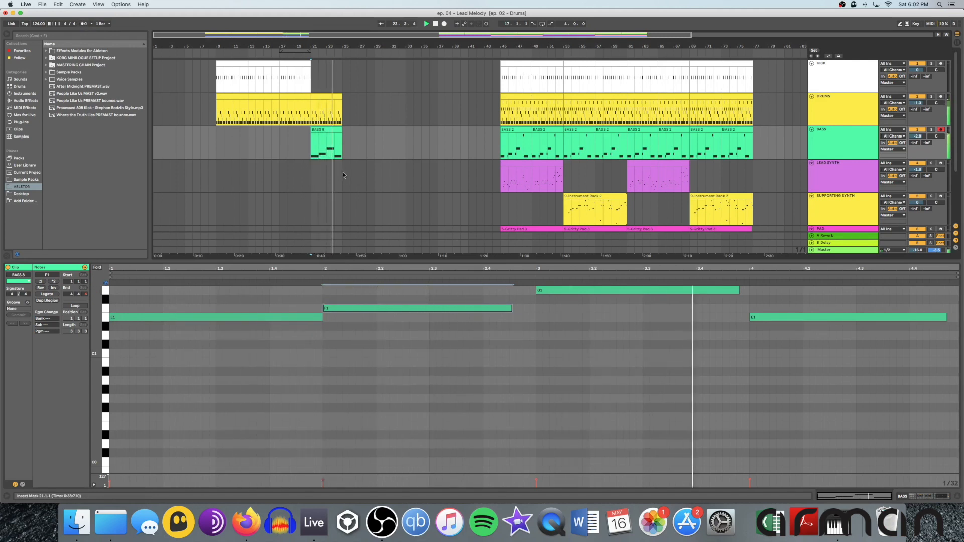
pyautogui.press('space')
pyautogui.hotkey('shift', 'Tab')
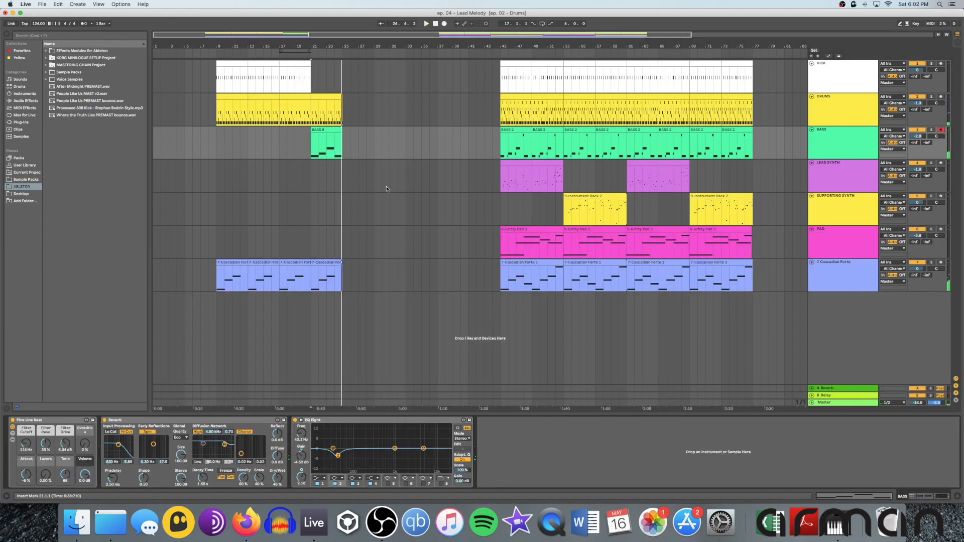
# Step: Duplicate the new bass clip and extend the drums by four bars to bar 29
pyautogui.click(326, 133)
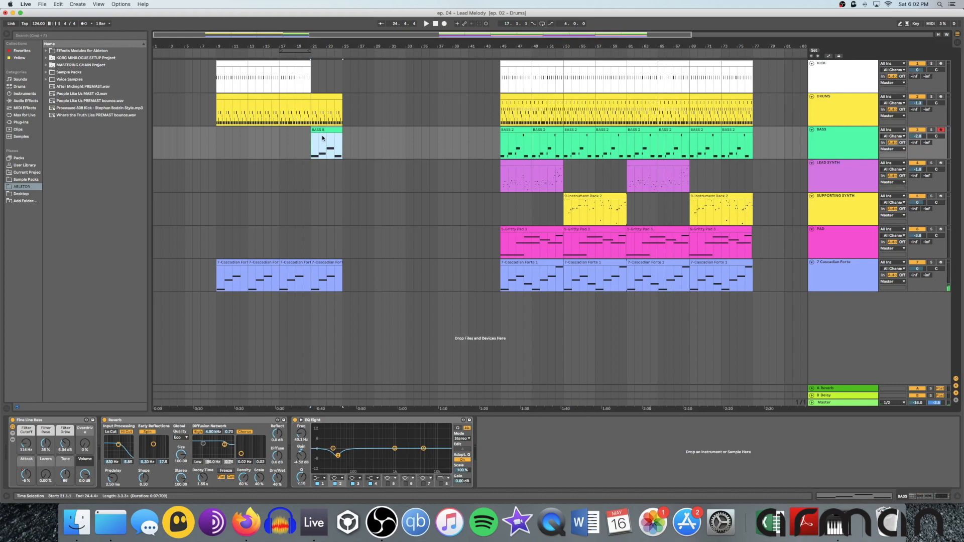
pyautogui.press('super+d')
pyautogui.press('Up')
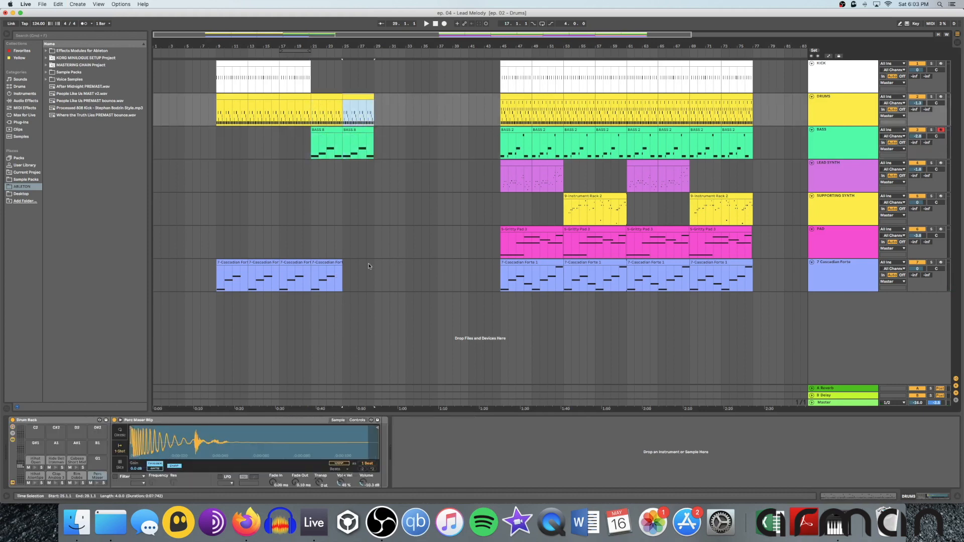
# Step: Replace the Cascadian Forte clip at bar 21 with a copy of the eight-bar clip from bar 45 and play from bar 20
pyautogui.click(327, 265)
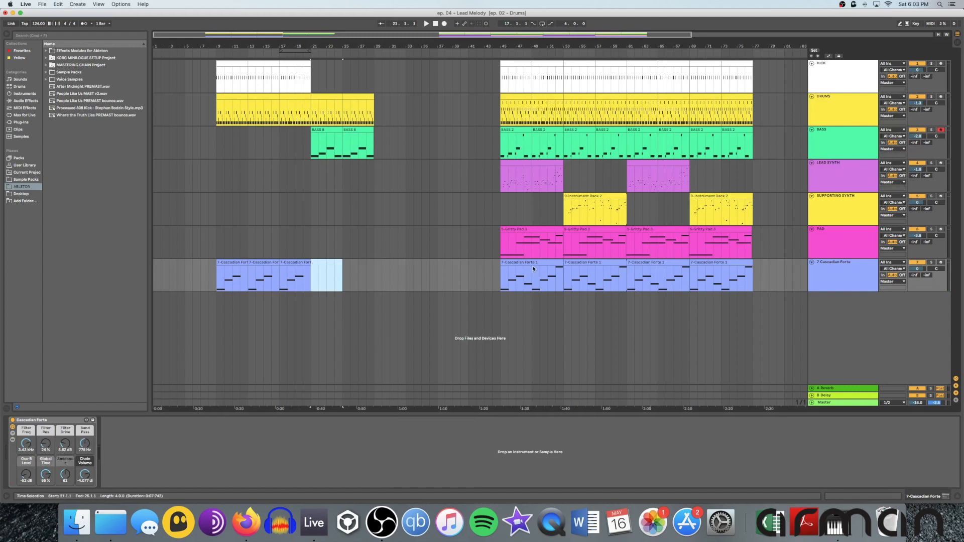
pyautogui.click(475, 269)
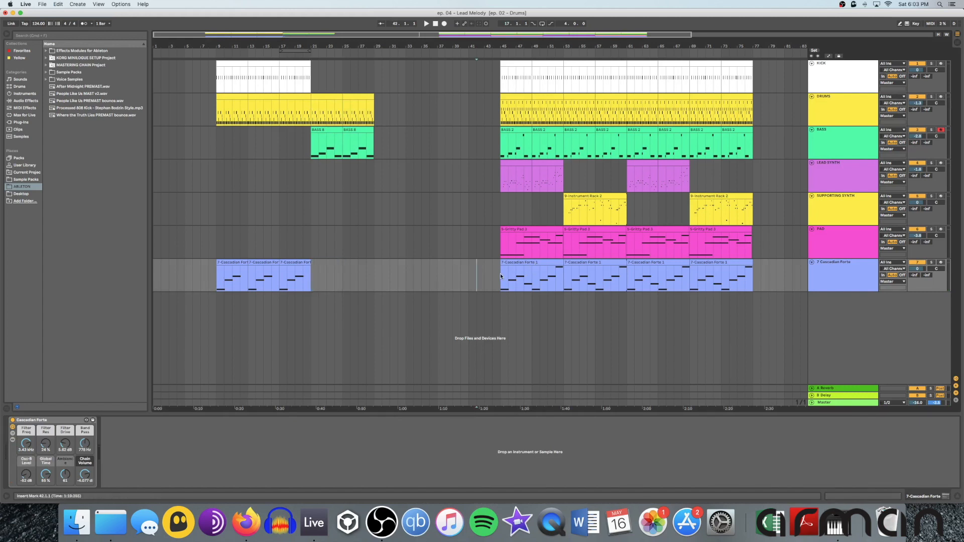
pyautogui.click(524, 262)
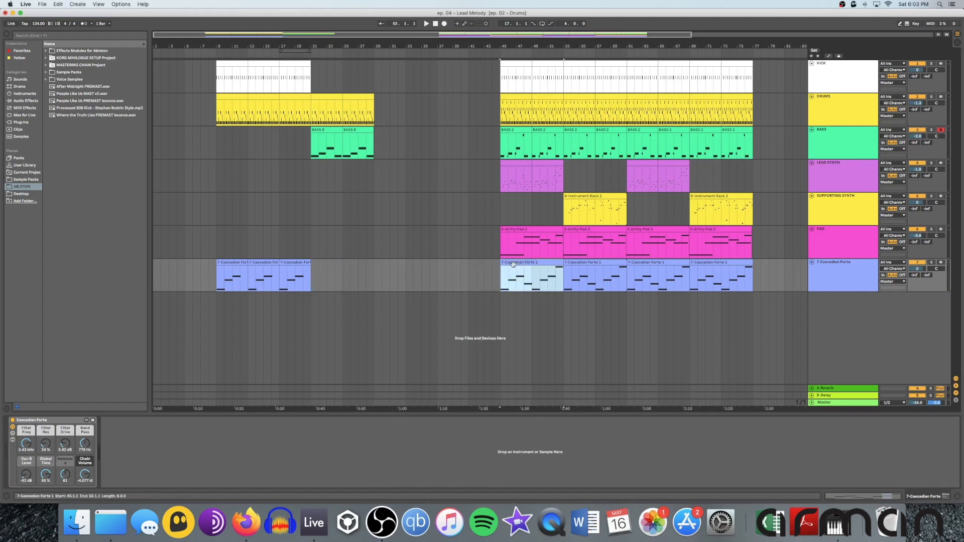
pyautogui.click(313, 276)
pyautogui.press('super+v')
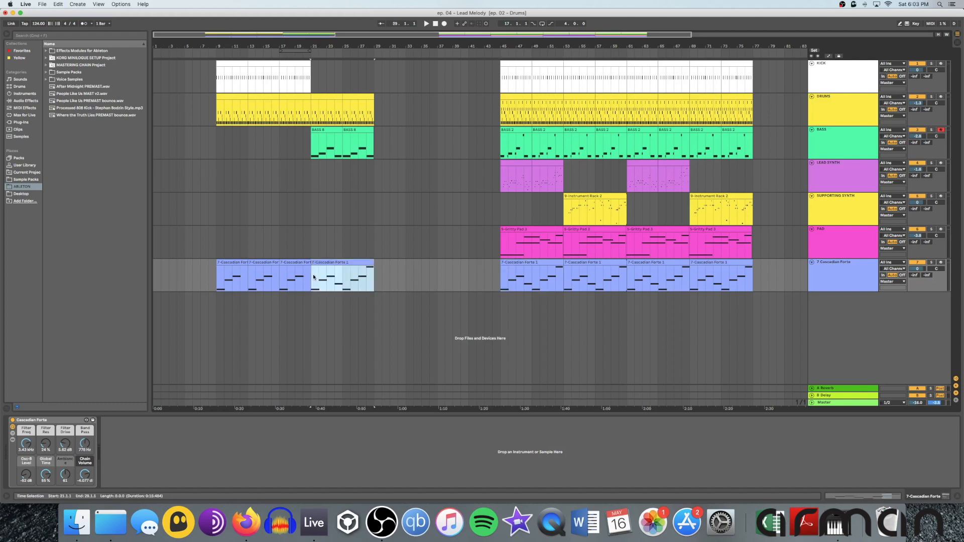
pyautogui.click(303, 274)
pyautogui.press('space')
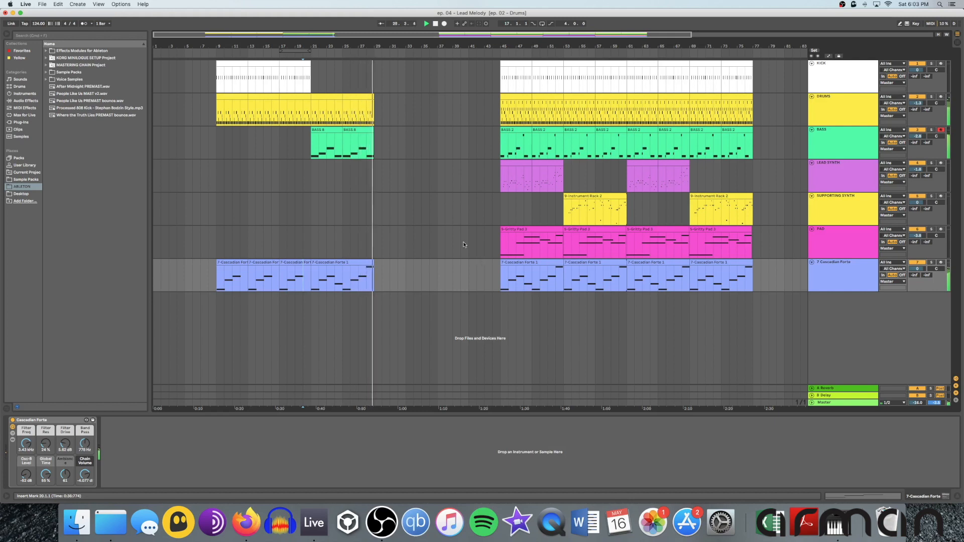
# Step: Delete the second new bass clip and extend the end of the first one exactly to bar 25
pyautogui.click(357, 146)
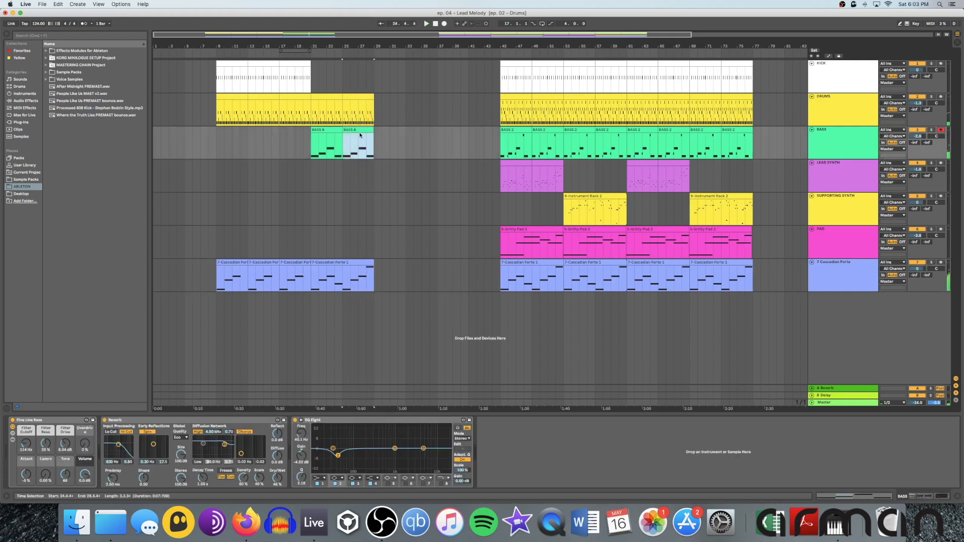
pyautogui.press('Delete')
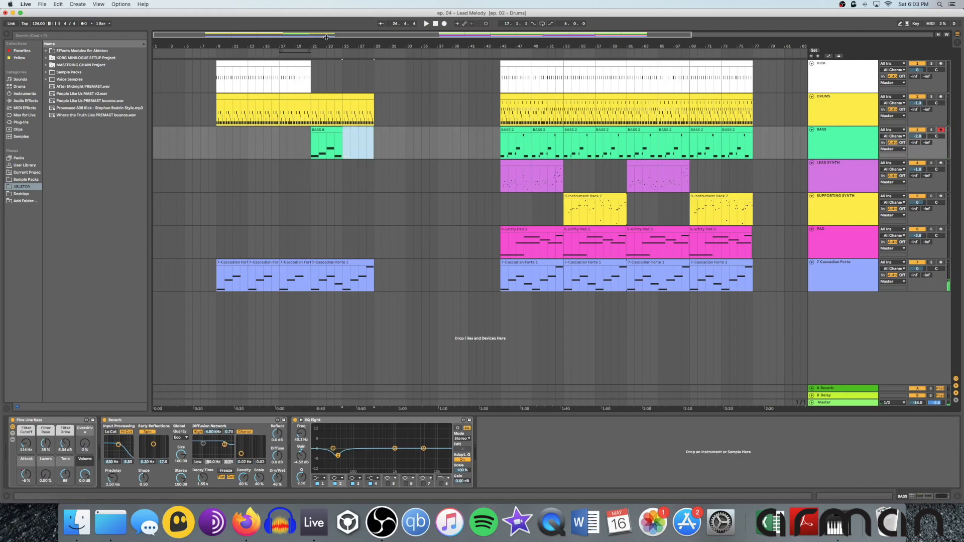
pyautogui.moveTo(325, 42); pyautogui.dragTo(469, 178)
pyautogui.click(470, 178)
pyautogui.moveTo(408, 35); pyautogui.dragTo(408, 8)
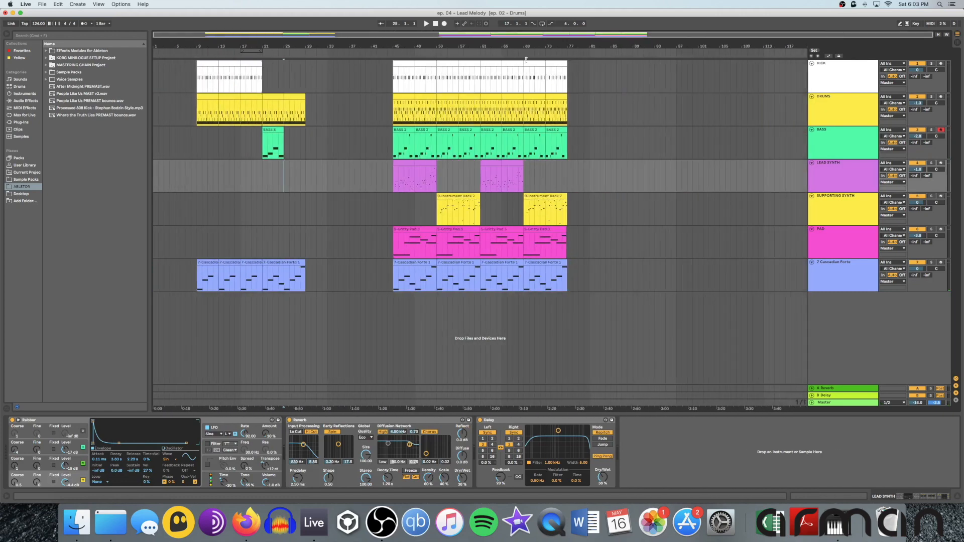
pyautogui.click(284, 152)
pyautogui.moveTo(277, 43); pyautogui.dragTo(277, 112)
pyautogui.click(536, 152)
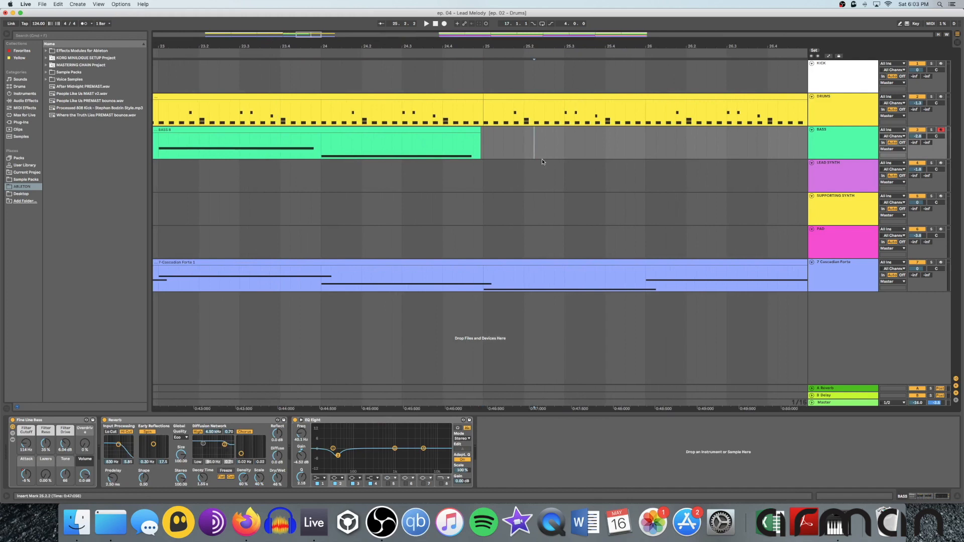
pyautogui.moveTo(481, 132); pyautogui.dragTo(484, 130)
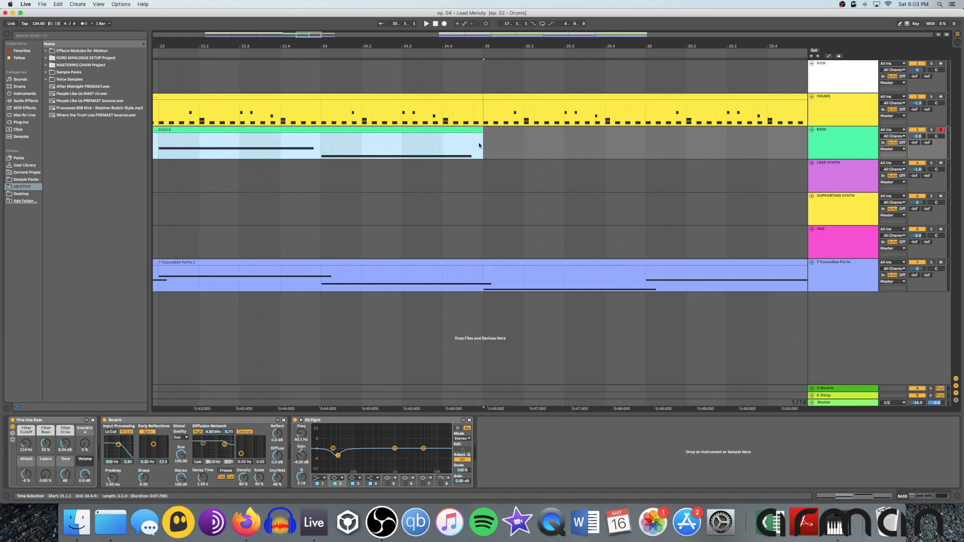
# Step: Duplicate the four-bar bass clip so it repeats at bar 25 and play the section from there
pyautogui.moveTo(418, 43); pyautogui.dragTo(418, 13)
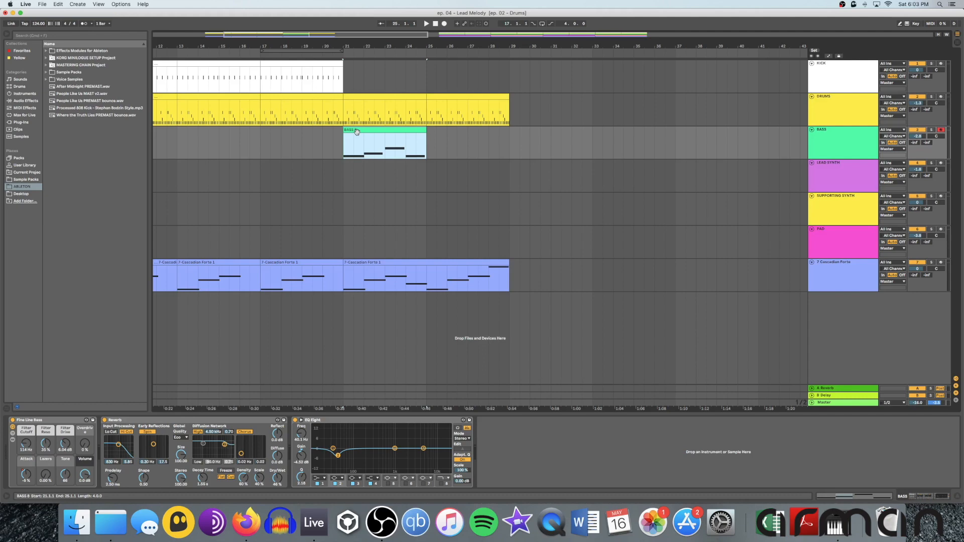
pyautogui.press('super+d')
pyautogui.click(466, 174)
pyautogui.click(427, 144)
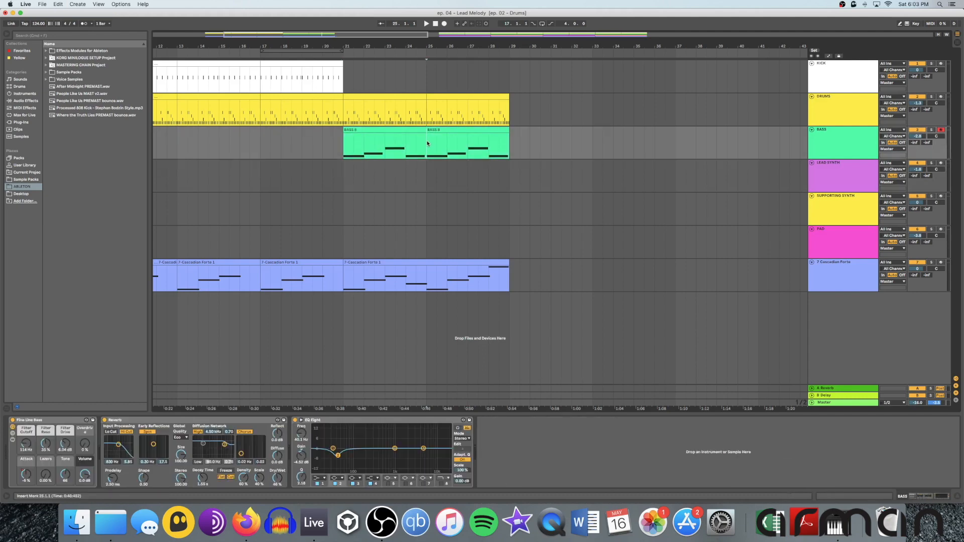
pyautogui.press('space')
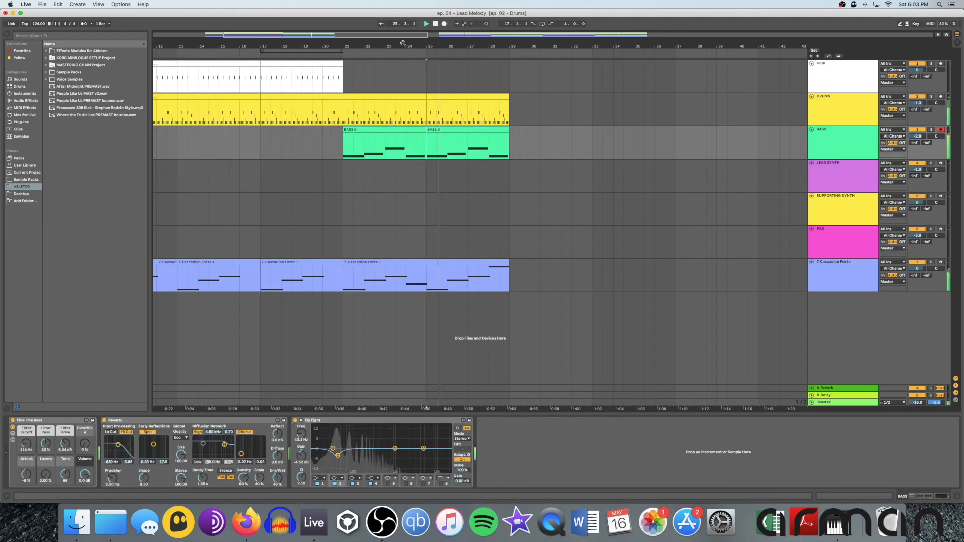
pyautogui.moveTo(403, 43); pyautogui.dragTo(282, 15)
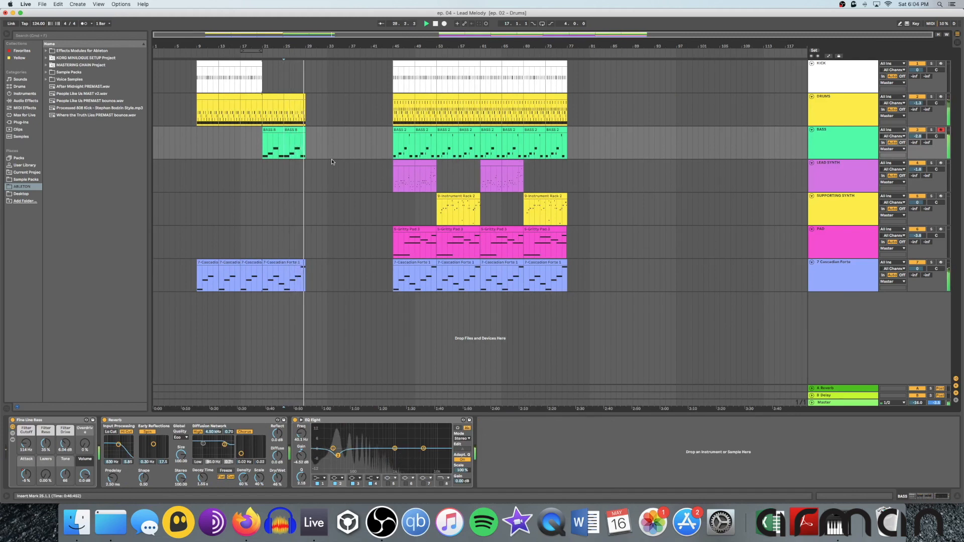
# Step: Compare the intro kick pattern from bar 18 with the main section's kick at bar 45
pyautogui.click(304, 66)
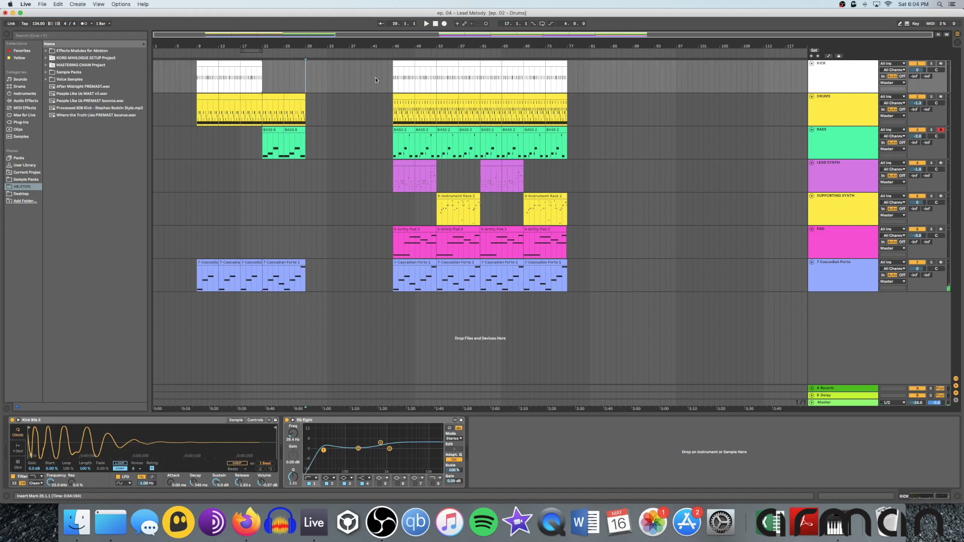
pyautogui.click(244, 74)
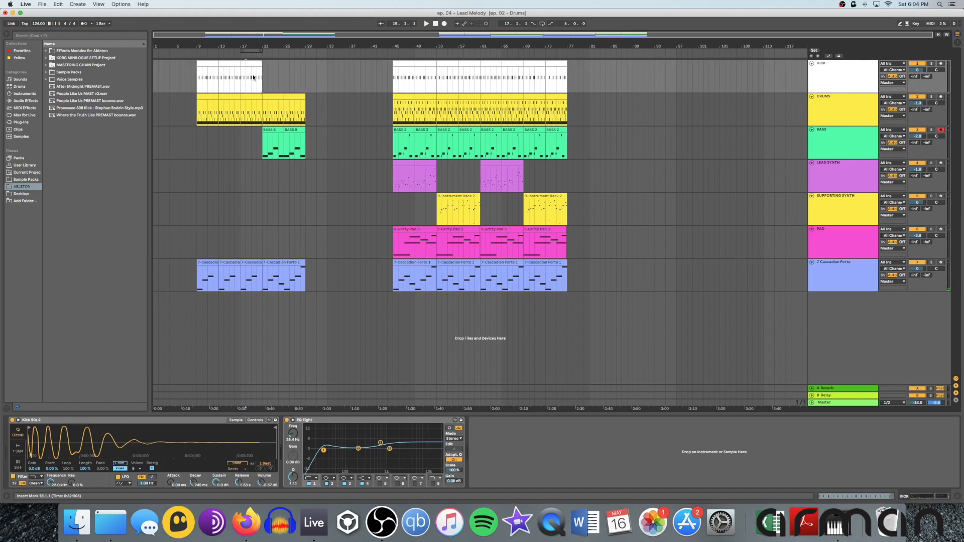
pyautogui.press('space')
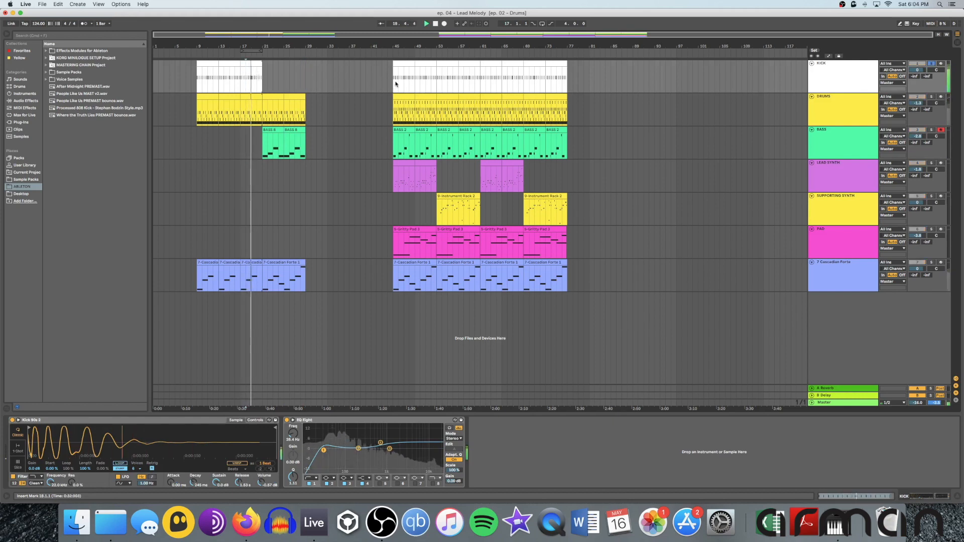
pyautogui.click(394, 83)
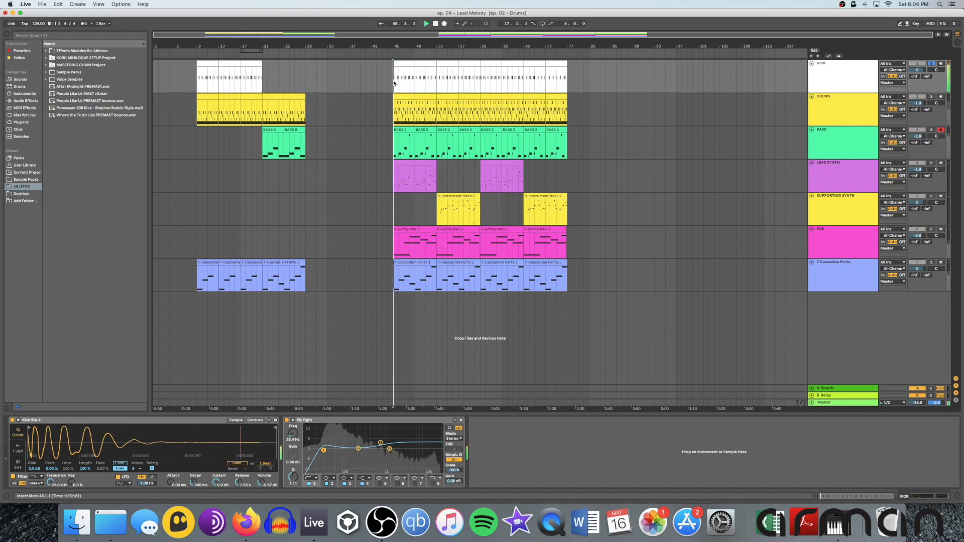
# Step: Copy the first four-bar kick clip from bar 45 to bar 29 and duplicate it once to reach bar 37
pyautogui.moveTo(394, 82); pyautogui.dragTo(400, 66)
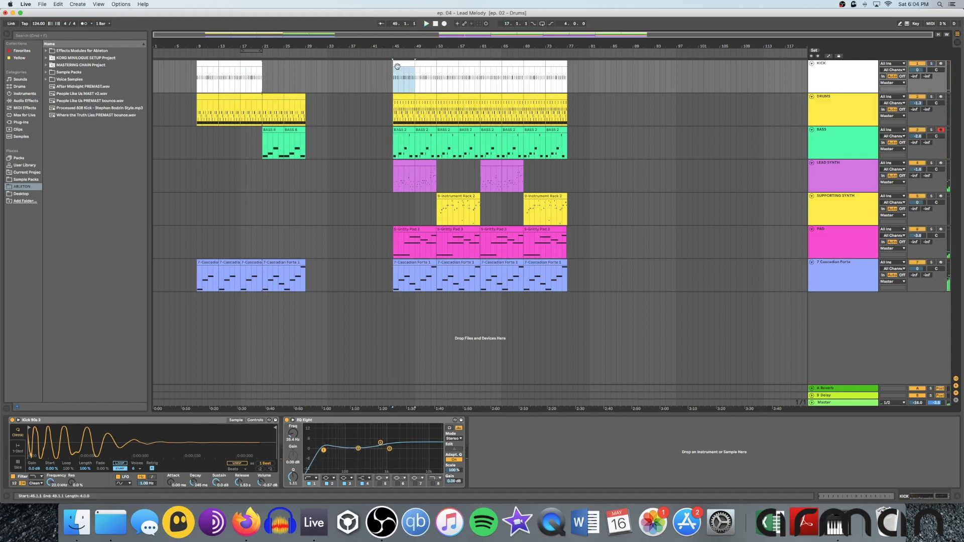
pyautogui.click(308, 79)
pyautogui.press('super+v')
pyautogui.press('super+d')
# Step: Duplicate the last four-bar intro drum clip twice so the drums run from bar 29 to bar 37
pyautogui.click(299, 98)
pyautogui.press('super+d')
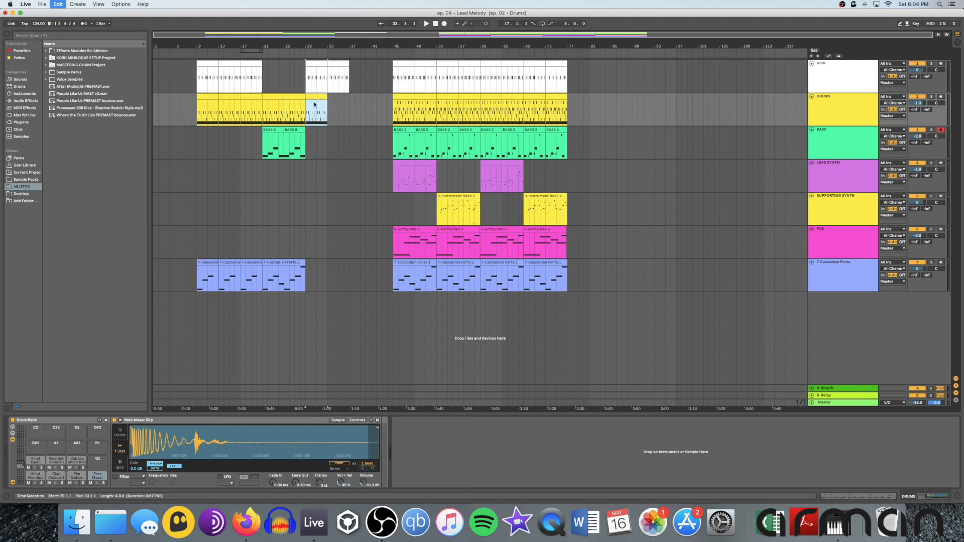
pyautogui.press('super+d')
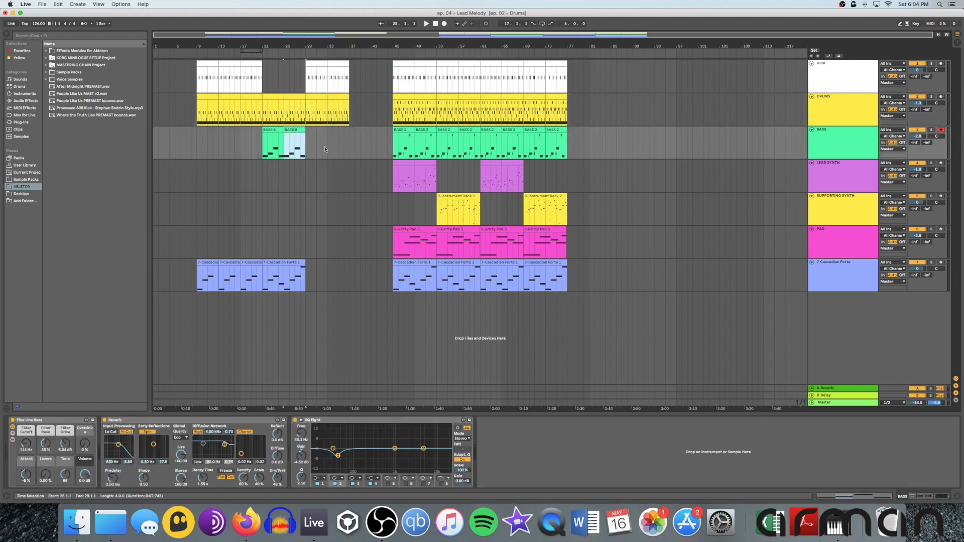
# Step: Paste the bass clip from bar 45 at bars 29 and 33, and duplicate the eight-bar Cascadian Forte clip to bar 29
pyautogui.click(396, 132)
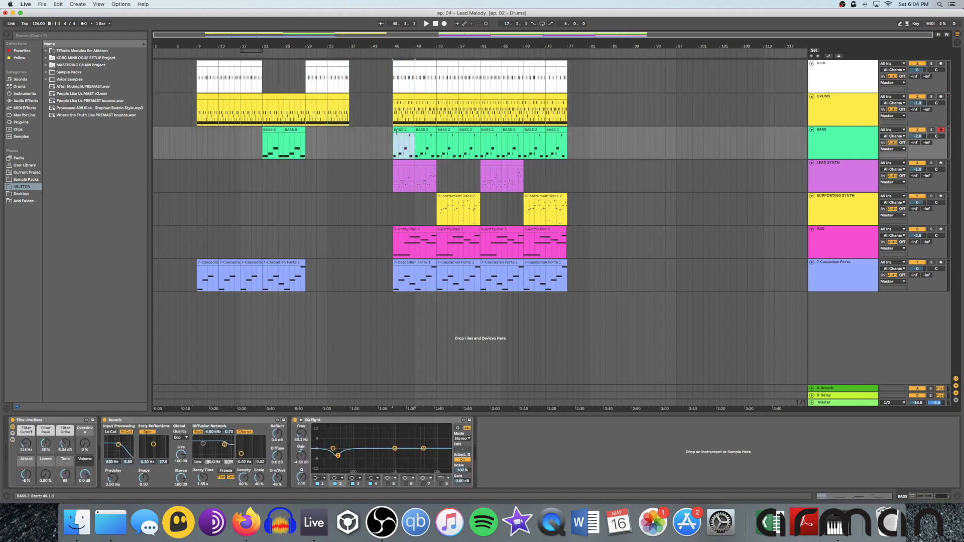
pyautogui.click(309, 137)
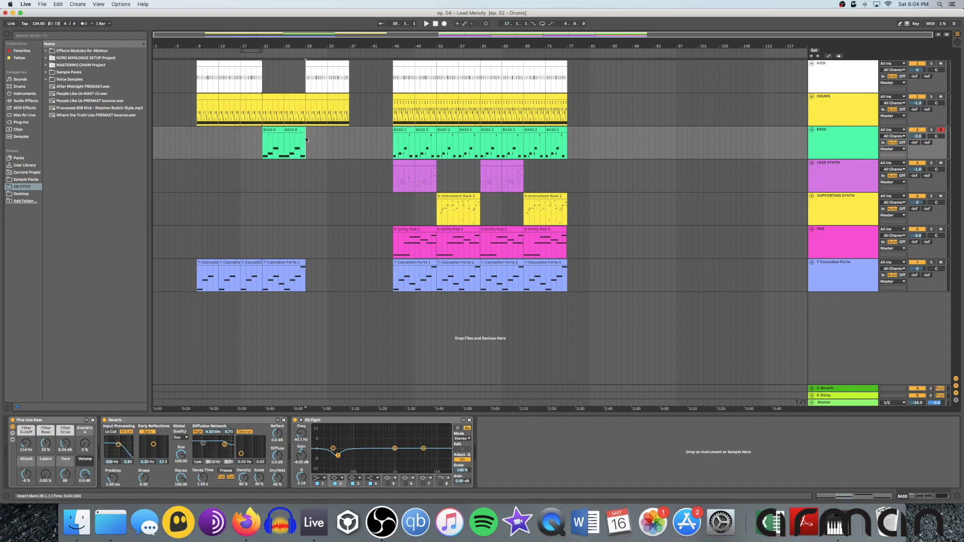
pyautogui.press('super+v')
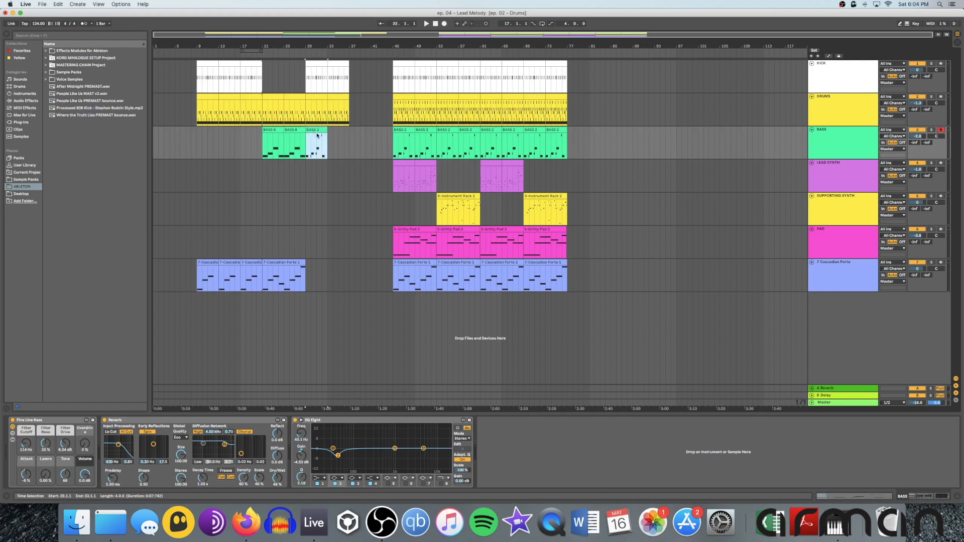
pyautogui.press('super+v')
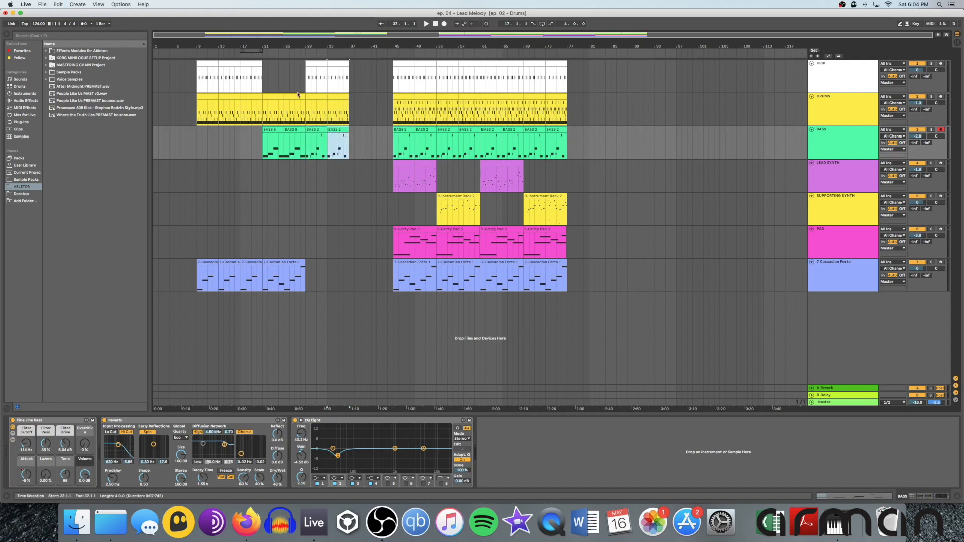
pyautogui.click(281, 263)
pyautogui.press('super+d')
# Step: Move all clips of the main section on every track from bar 45 to bar 73
pyautogui.click(365, 174)
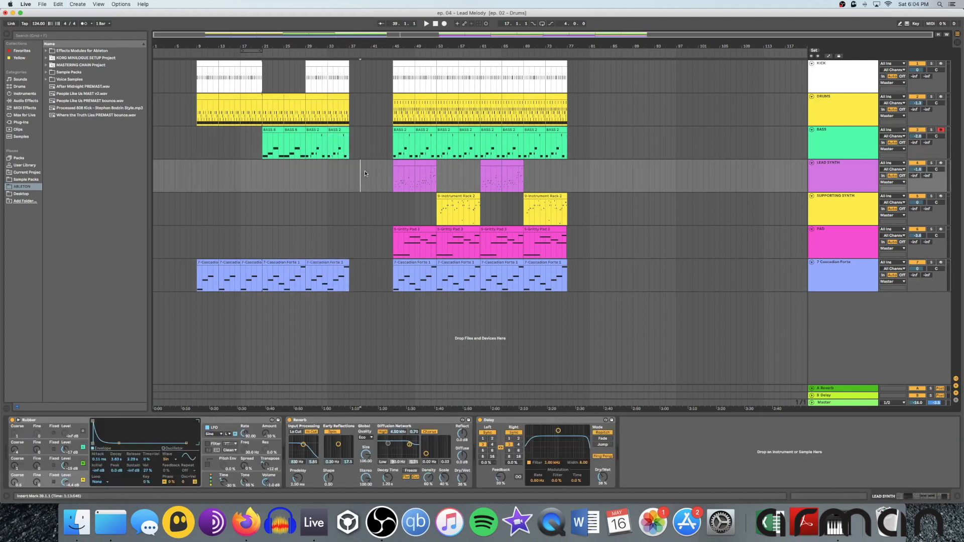
pyautogui.moveTo(395, 73); pyautogui.dragTo(567, 285)
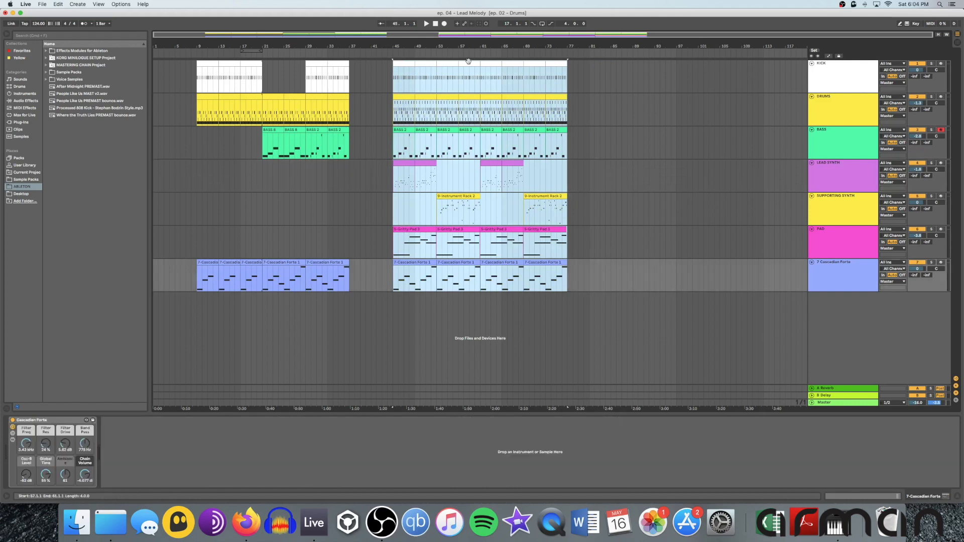
pyautogui.moveTo(400, 65); pyautogui.dragTo(555, 72)
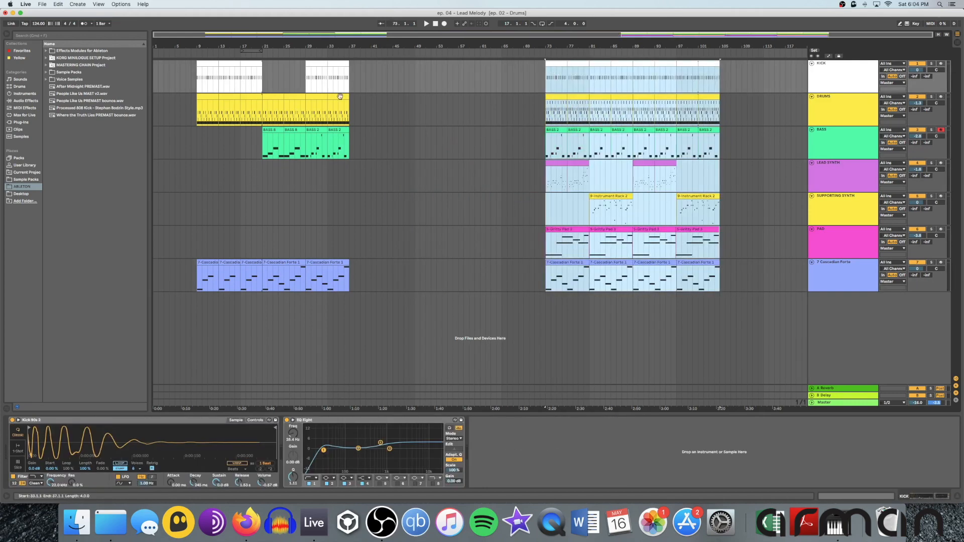
# Step: Play the transition from the kick-free section into the new section at bar 29
pyautogui.click(301, 85)
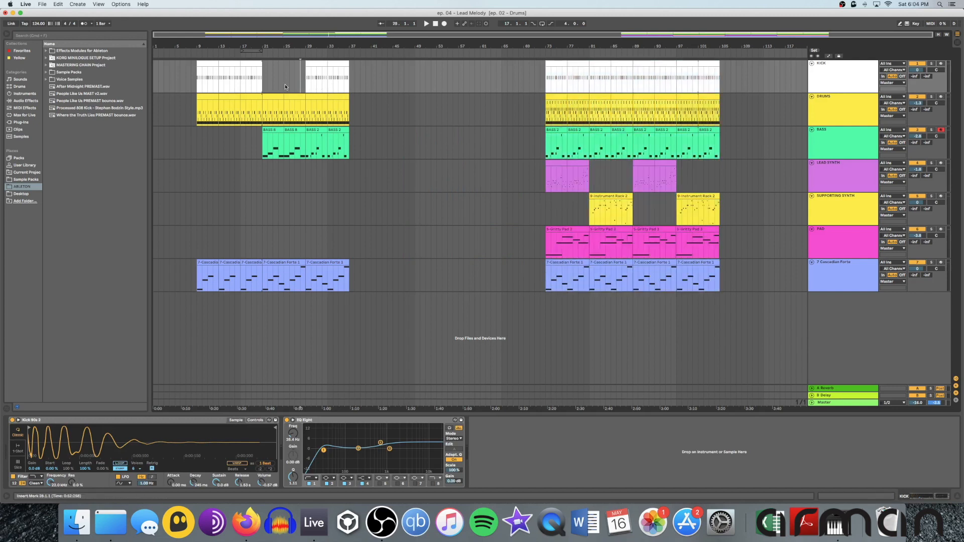
pyautogui.press('space')
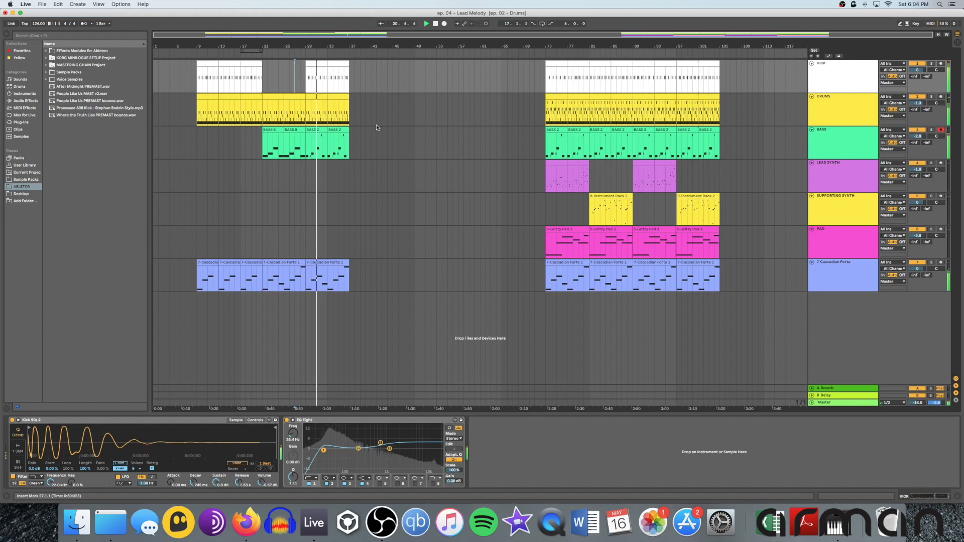
pyautogui.click(298, 80)
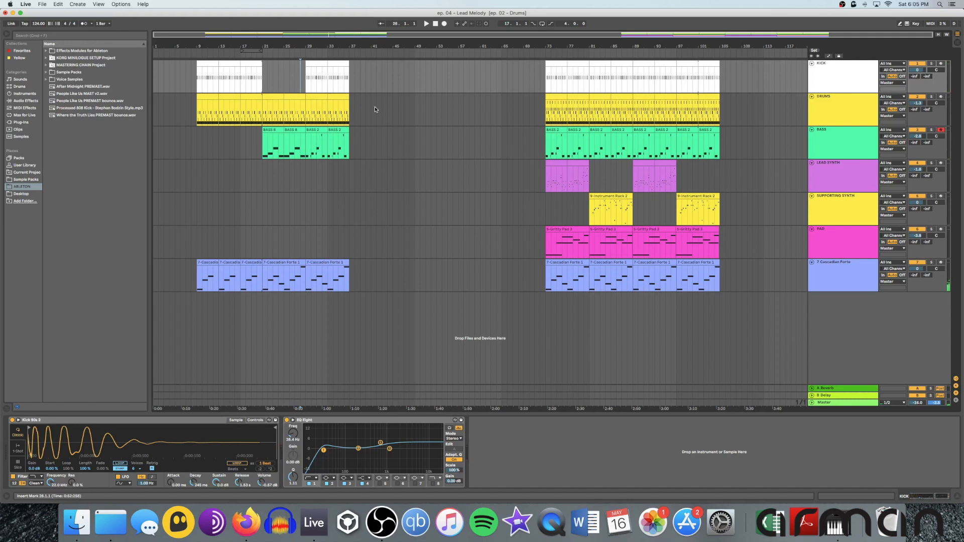
# Step: Audition the first pad clip at bar 73, copy it to bar 29, and play the arrangement from there
pyautogui.click(558, 230)
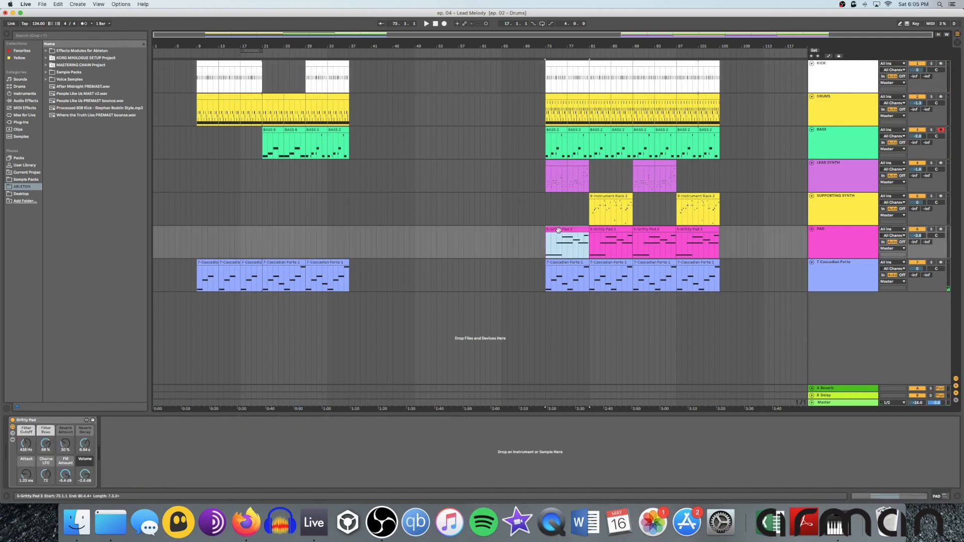
pyautogui.press('space')
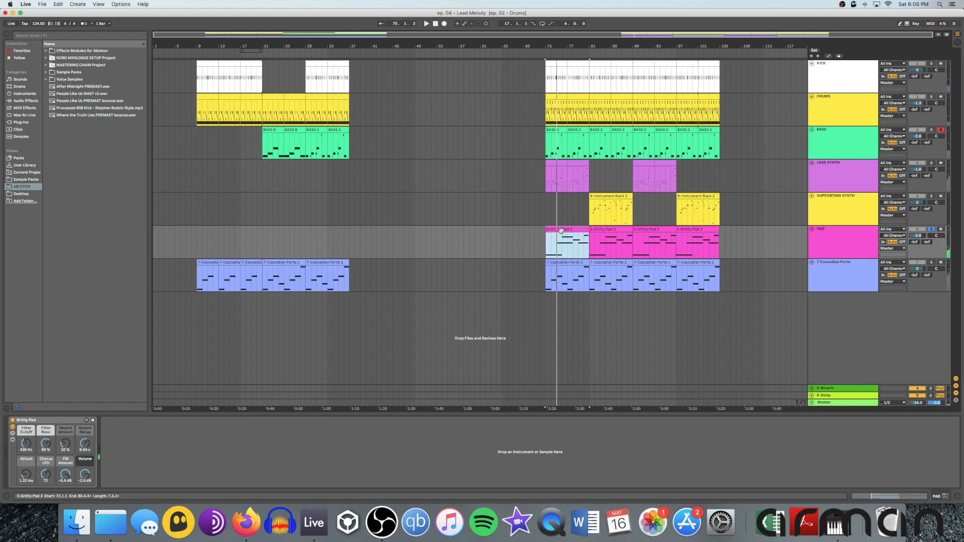
pyautogui.click(308, 243)
pyautogui.press('super+v')
pyautogui.click(307, 245)
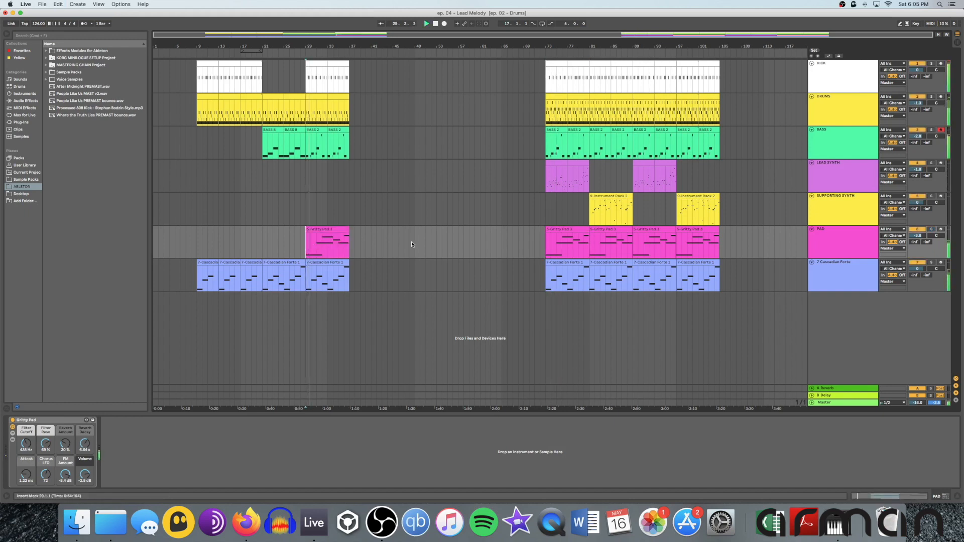
# Step: Open the four-bar drum clip at bar 25 for note editing and play it through to its last beat
pyautogui.click(294, 90)
pyautogui.doubleClick(295, 97)
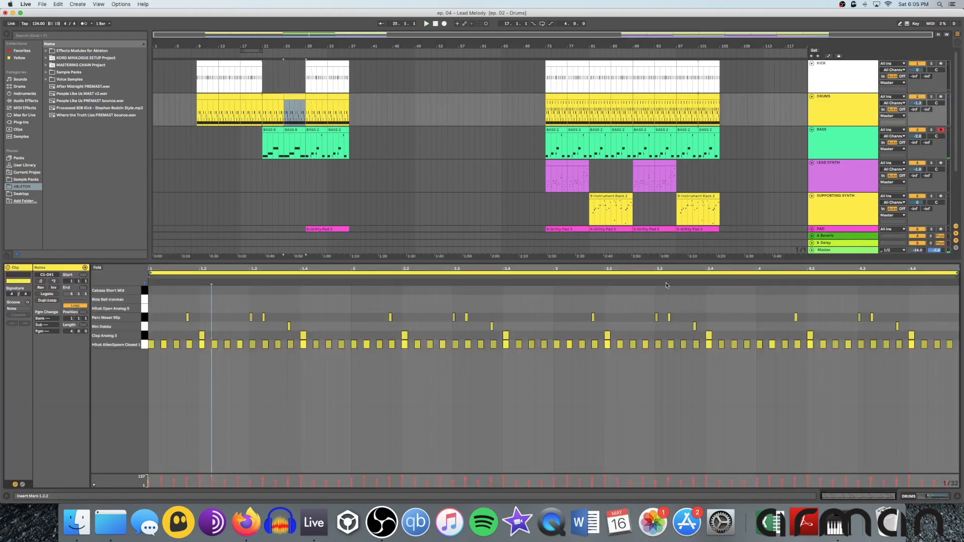
pyautogui.press('space')
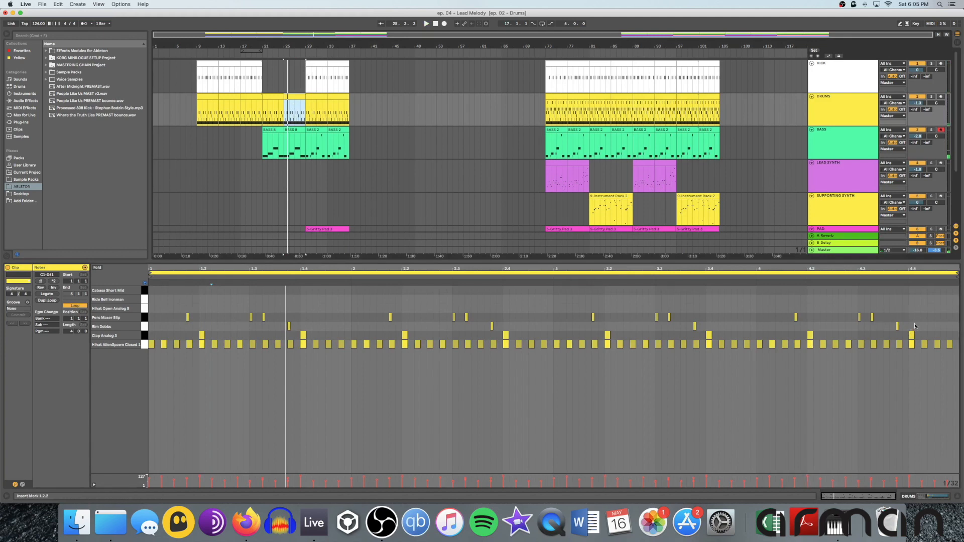
pyautogui.click(711, 277)
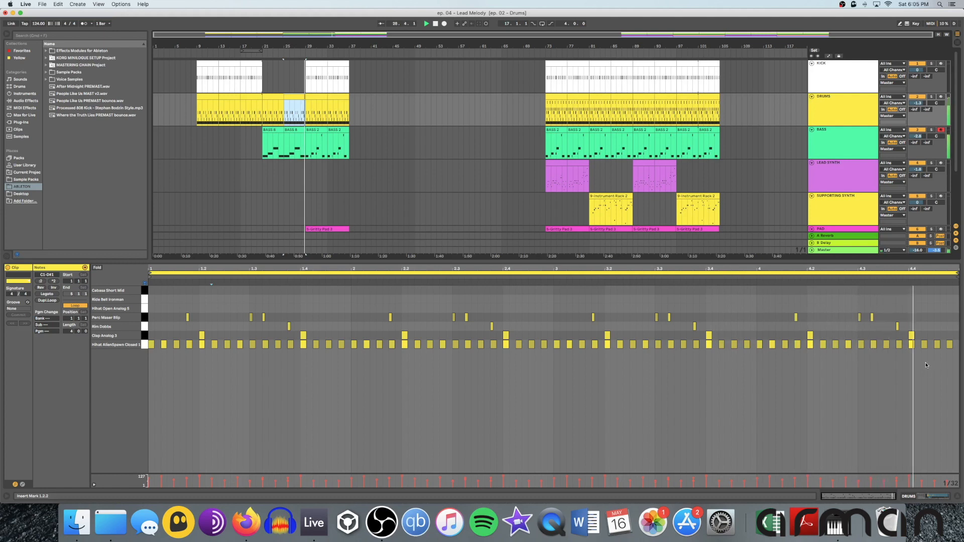
pyautogui.press('space')
# Step: Try removing all drum notes in the last beat before bar 29, audition the transition, and undo the deletion
pyautogui.moveTo(912, 317); pyautogui.dragTo(953, 371)
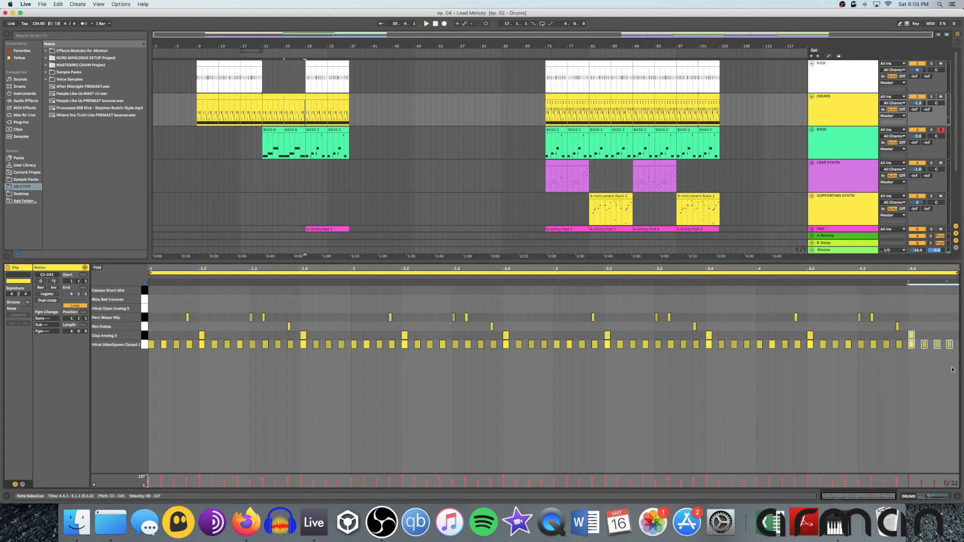
pyautogui.press('Delete')
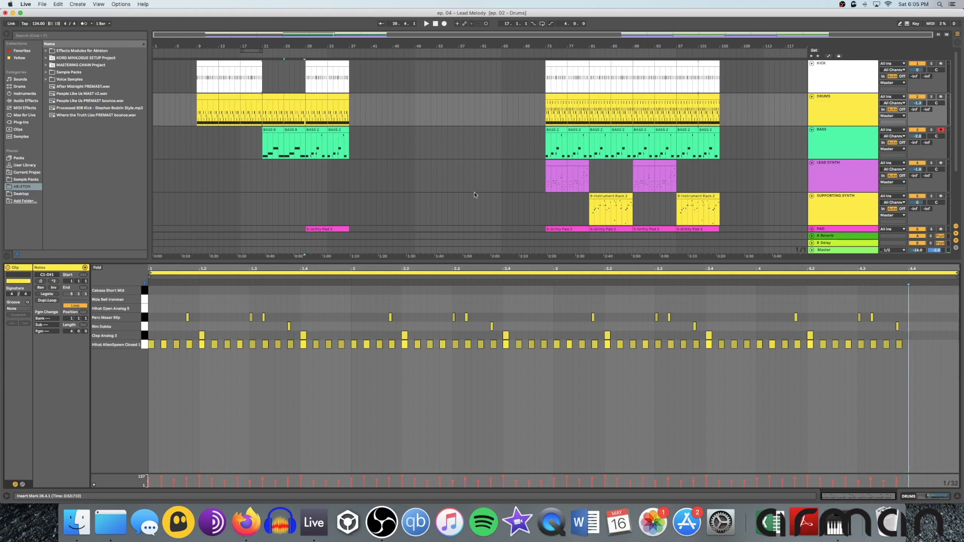
pyautogui.click(299, 109)
pyautogui.press('space')
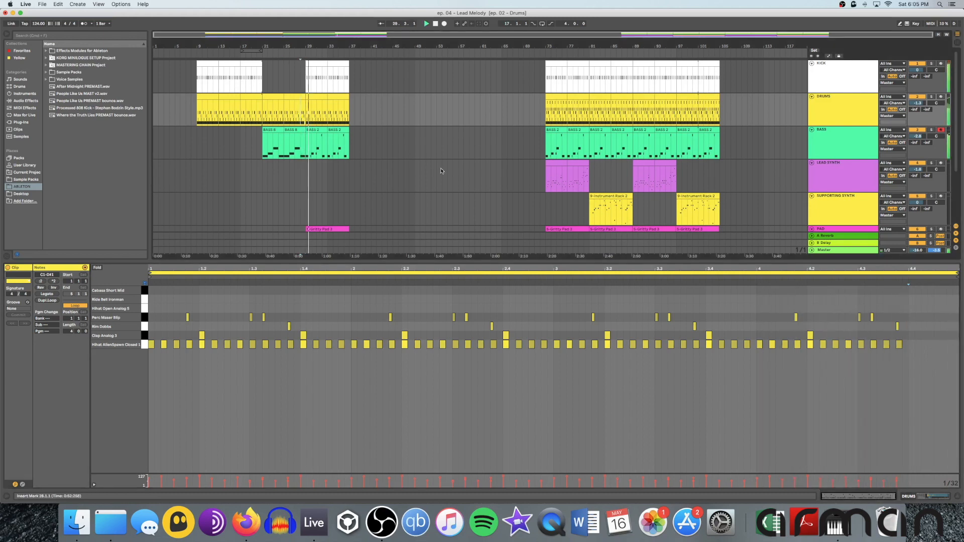
pyautogui.press('space')
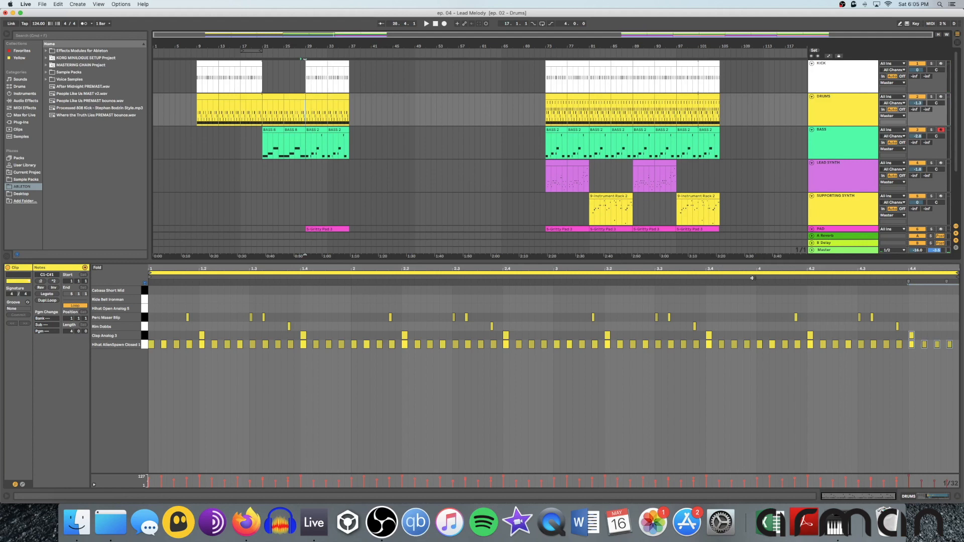
# Step: Delete only the last two closed hi-hat notes before bar 29, play the transition, and return to the full arrangement
pyautogui.press('space')
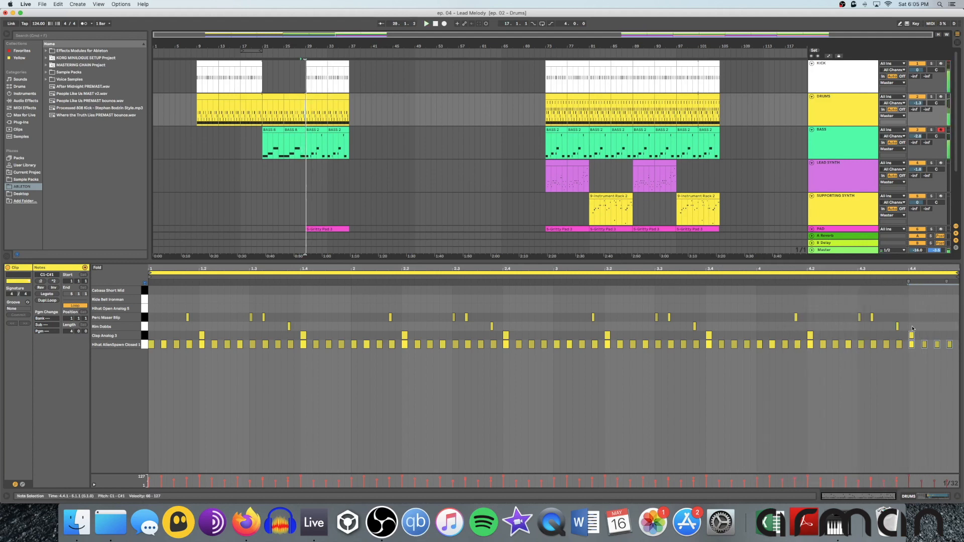
pyautogui.press('space')
pyautogui.moveTo(935, 329); pyautogui.dragTo(953, 371)
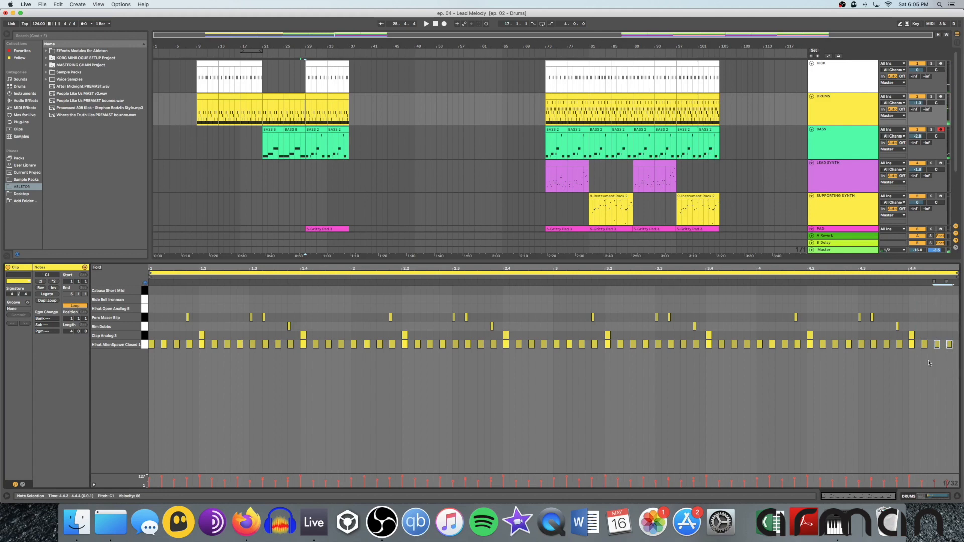
pyautogui.press('Delete')
pyautogui.press('space')
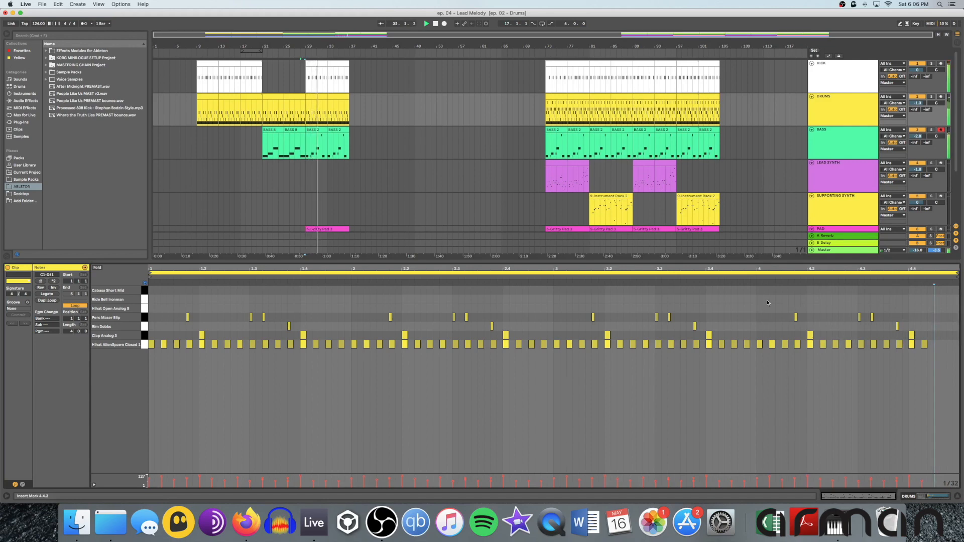
pyautogui.hotkey('shift', 'Tab')
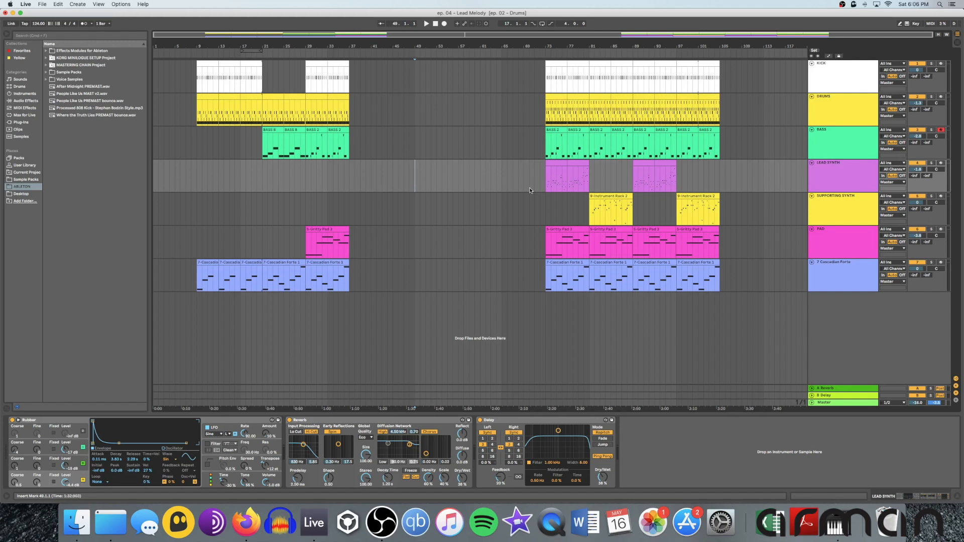
# Step: Examine the first lead synth clip at bar 73 by playing it soloed and within the mix and viewing its notes
pyautogui.click(547, 180)
pyautogui.press('space')
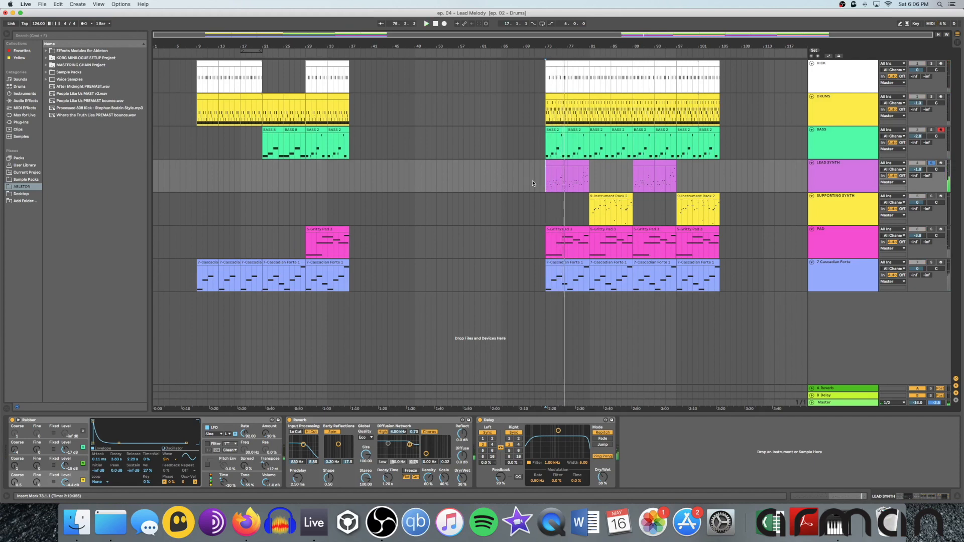
pyautogui.doubleClick(551, 170)
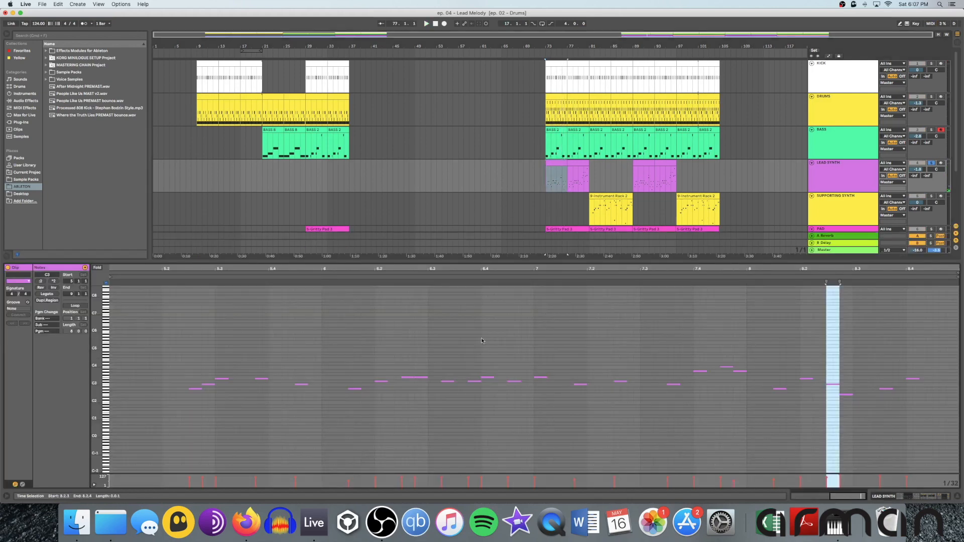
pyautogui.click(549, 169)
pyautogui.press('space')
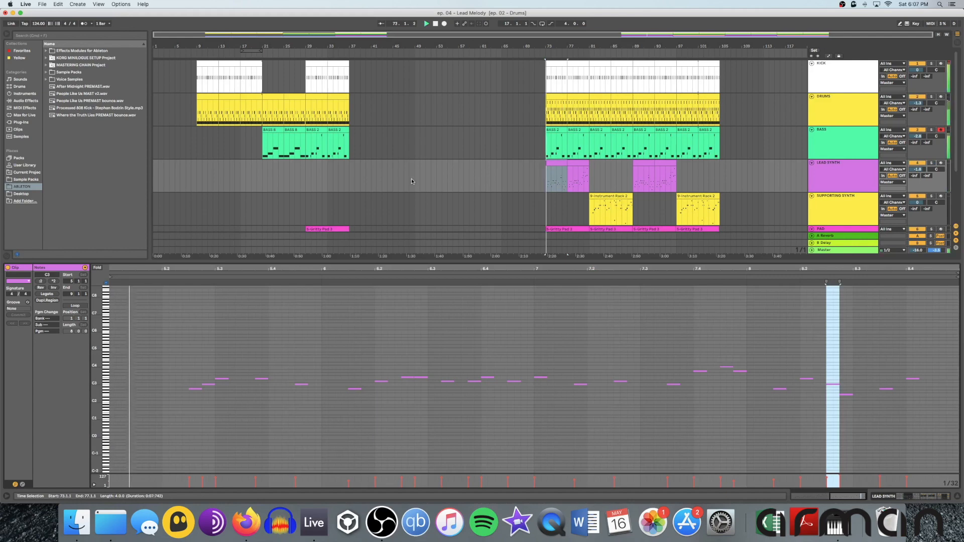
pyautogui.hotkey('shift', 'Tab')
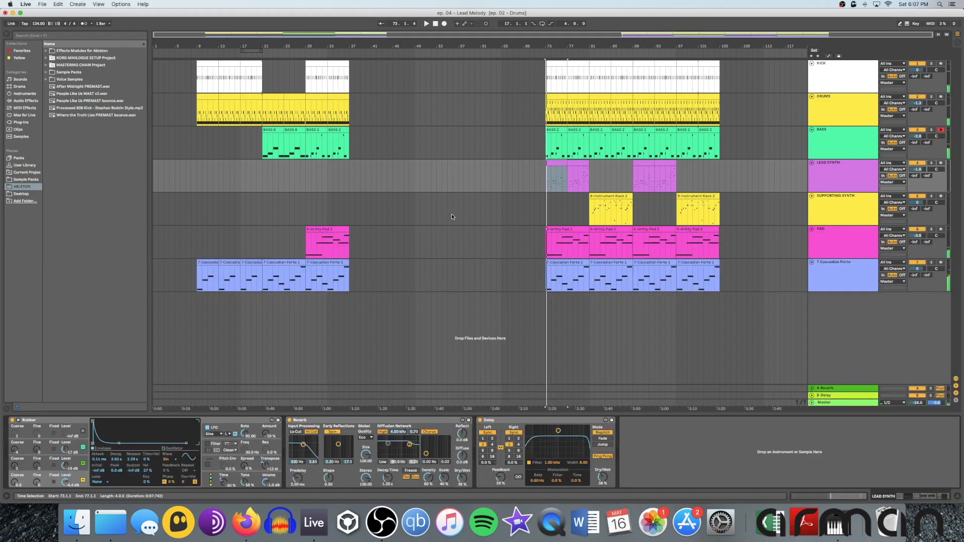
# Step: Copy the first lead synth clip at bar 73 to bar 37 on the same track
pyautogui.click(557, 164)
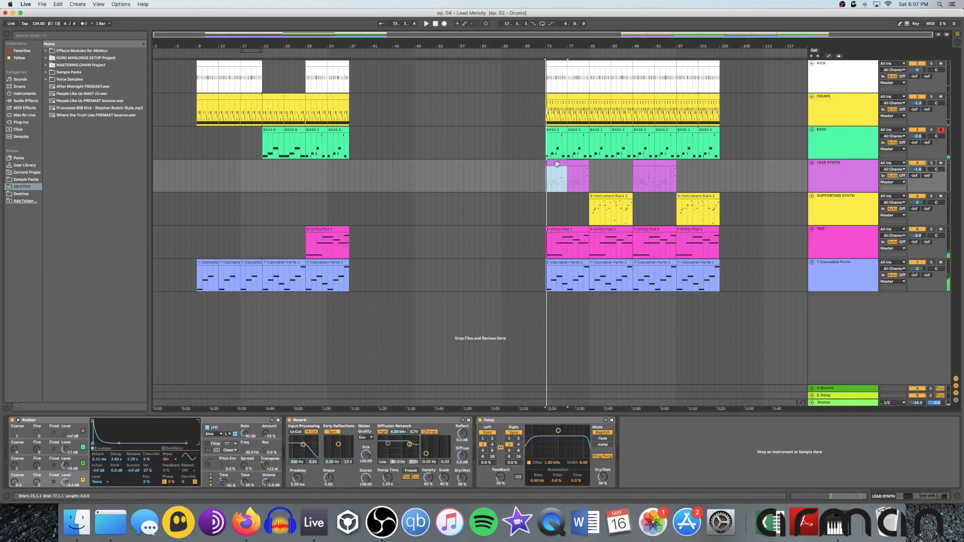
pyautogui.click(355, 176)
pyautogui.press('super+v')
pyautogui.click(371, 109)
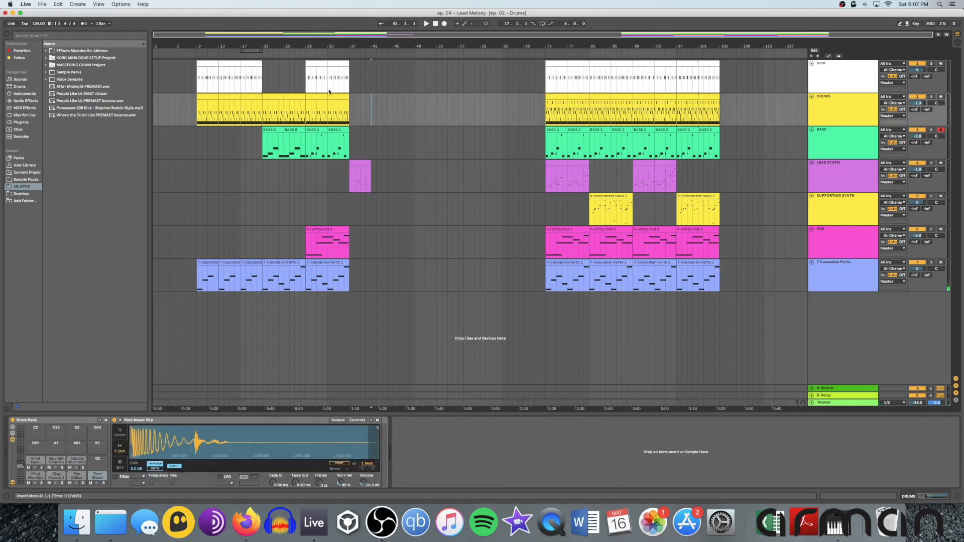
# Step: Duplicate the kick clip ending at bar 37 four times to extend the kick to bar 53
pyautogui.click(337, 64)
pyautogui.press('super+d')
pyautogui.press('super+d')
pyautogui.press('super+d')
pyautogui.press('super+d')
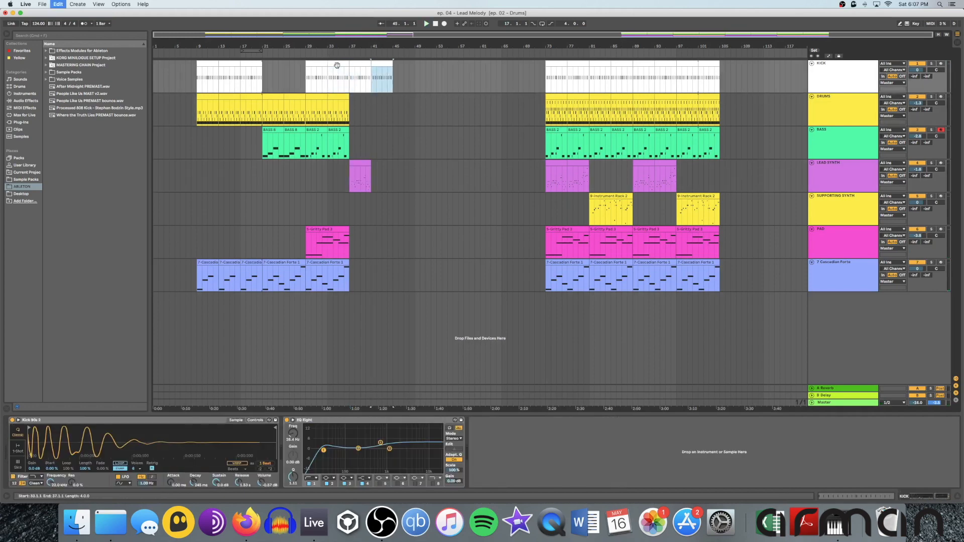
# Step: Duplicate the drum clip ending at bar 37 four times so the drums run to bar 53
pyautogui.click(335, 97)
pyautogui.press('super+d')
pyautogui.press('super+d')
pyautogui.press('super+d')
pyautogui.press('super+d')
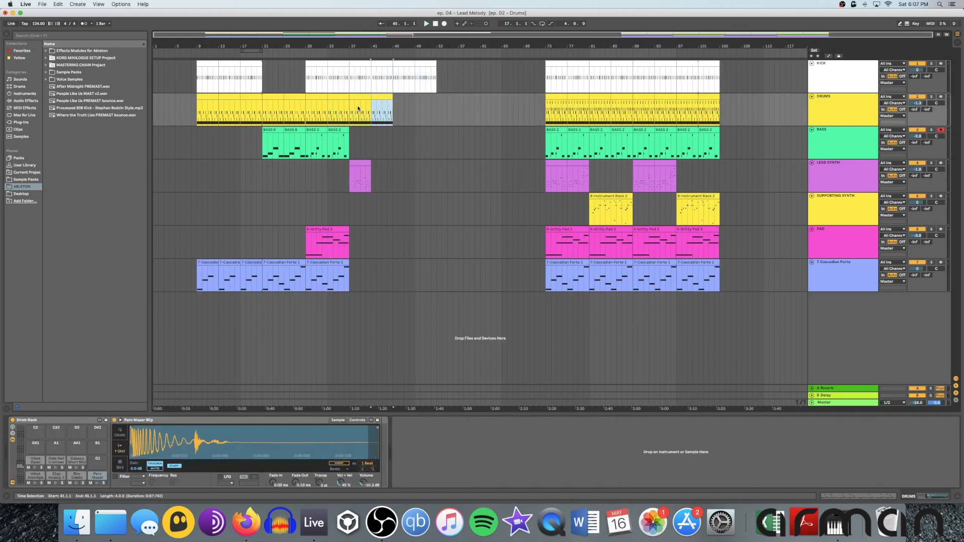
# Step: Duplicate the last BASS 2 clip before bar 37 four times, filling the bass track to bar 53
pyautogui.click(335, 131)
pyautogui.press('super+d')
pyautogui.press('super+d')
pyautogui.press('super+d')
pyautogui.press('super+d')
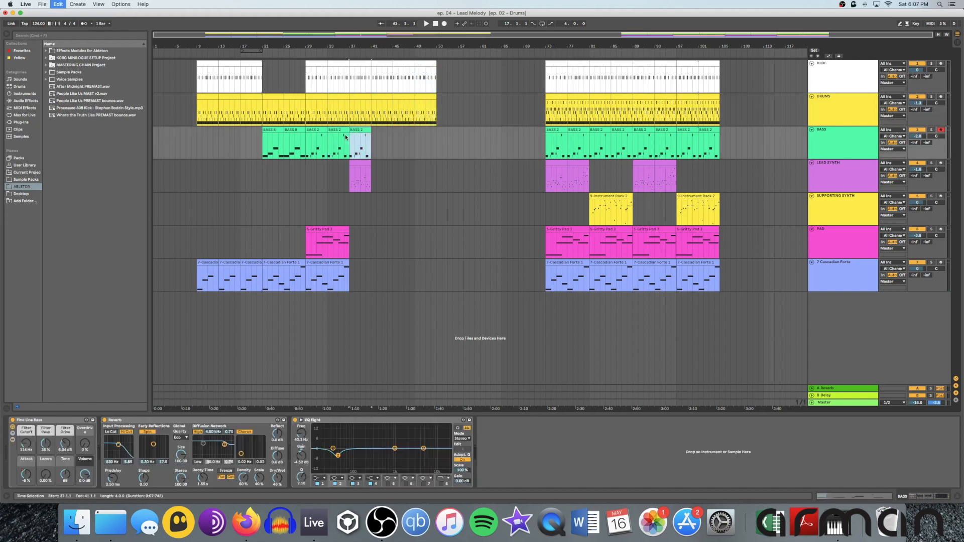
# Step: Duplicate the eight-bar pad and Cascadian Forte clips at bar 29 twice each to reach bar 53
pyautogui.click(327, 231)
pyautogui.press('super+d')
pyautogui.press('super+d')
pyautogui.click(325, 262)
pyautogui.press('super+d')
pyautogui.press('super+d')
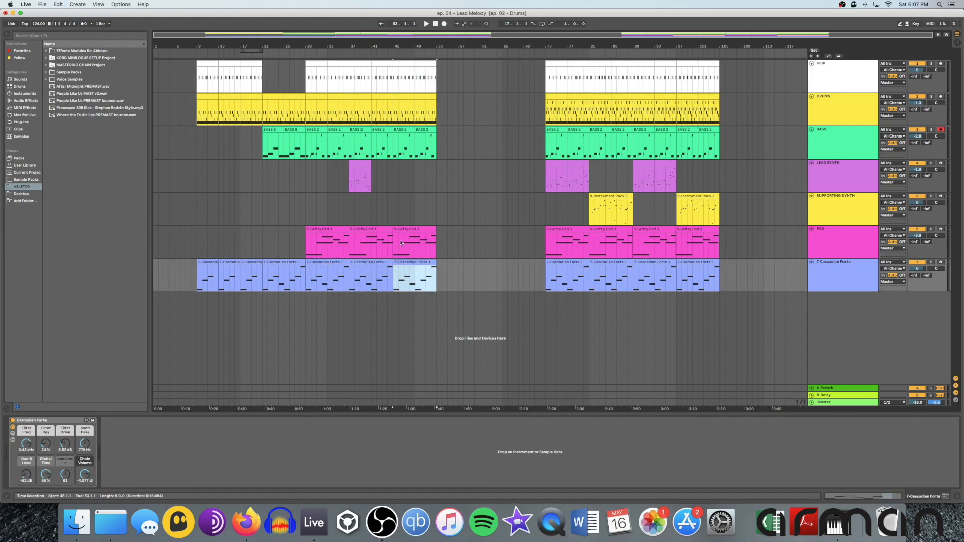
# Step: Play the section from bar 37 and open its lead synth clip with the note editor folded to used pitches
pyautogui.click(350, 208)
pyautogui.press('space')
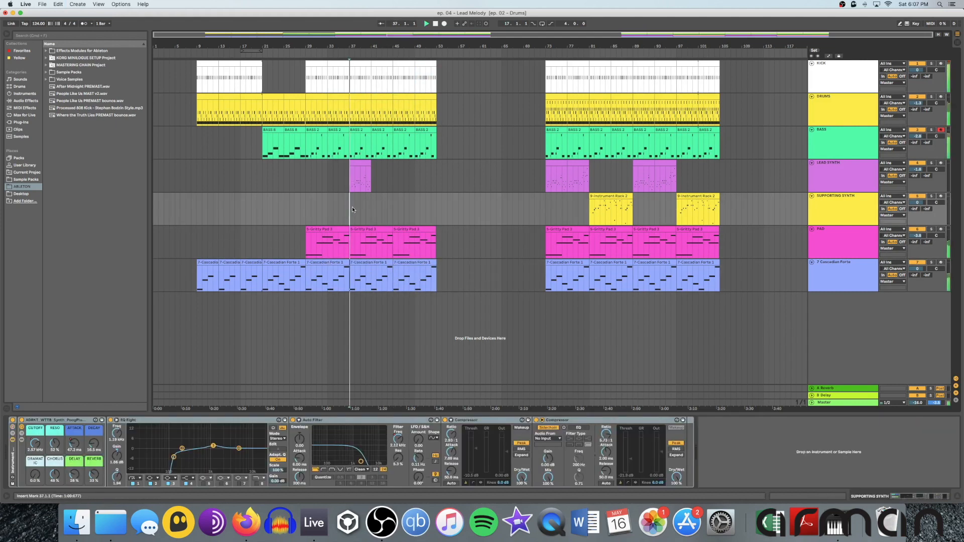
pyautogui.click(357, 164)
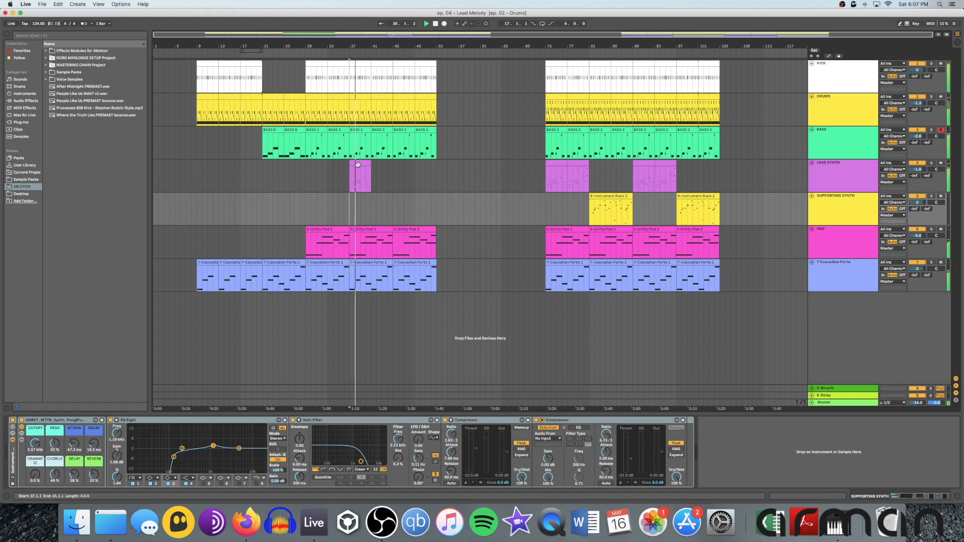
pyautogui.doubleClick(358, 164)
pyautogui.click(360, 307)
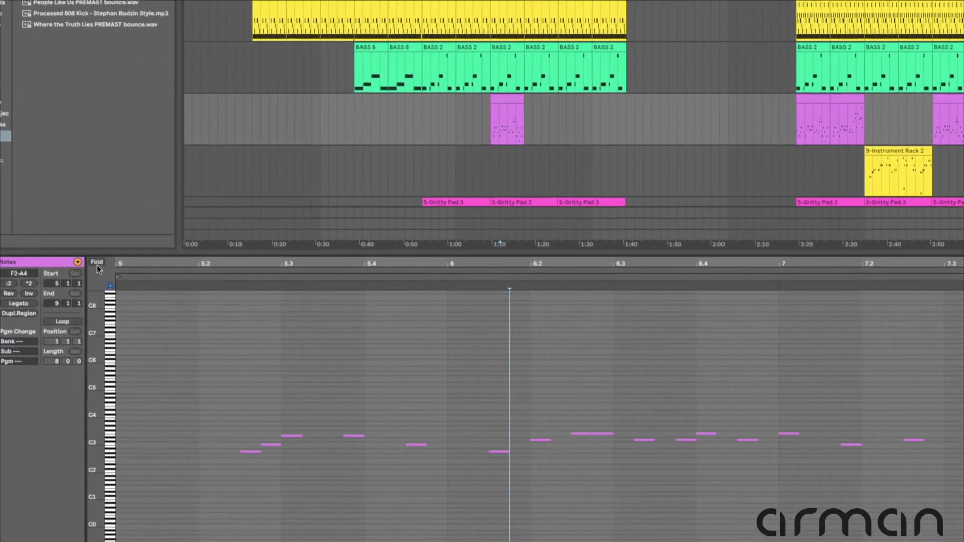
pyautogui.click(97, 264)
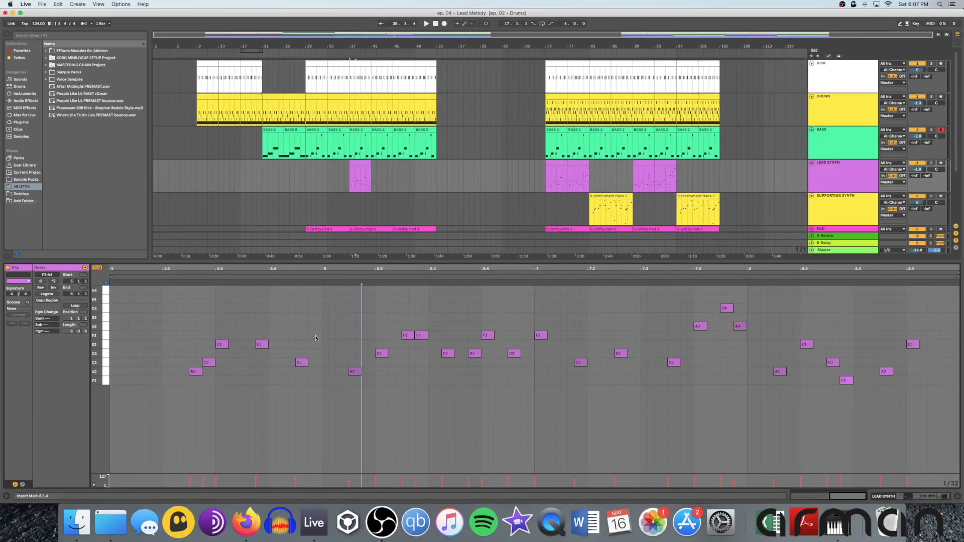
# Step: Delete the E3 note at 5.3.4 in the bar 37 lead clip and play the phrase
pyautogui.click(308, 321)
pyautogui.press('space')
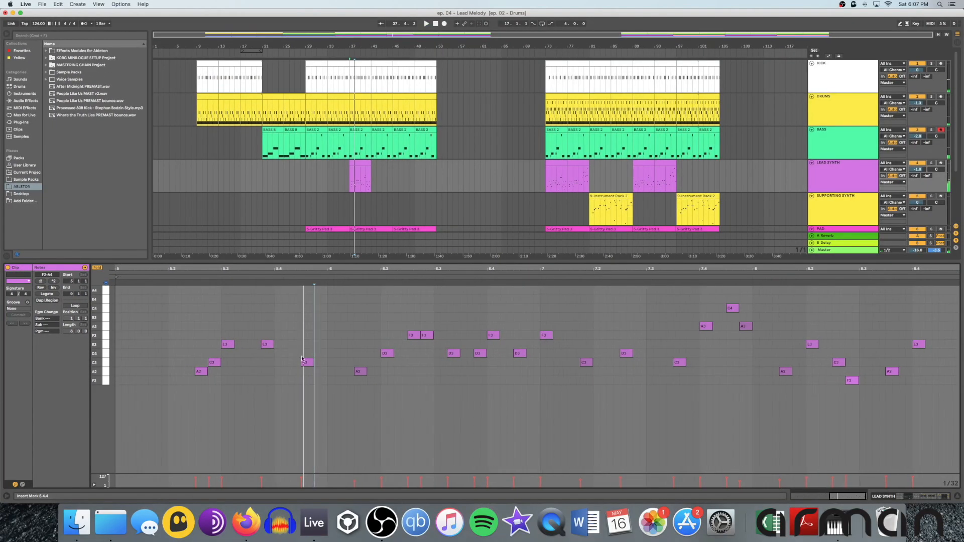
pyautogui.click(268, 346)
pyautogui.press('Delete')
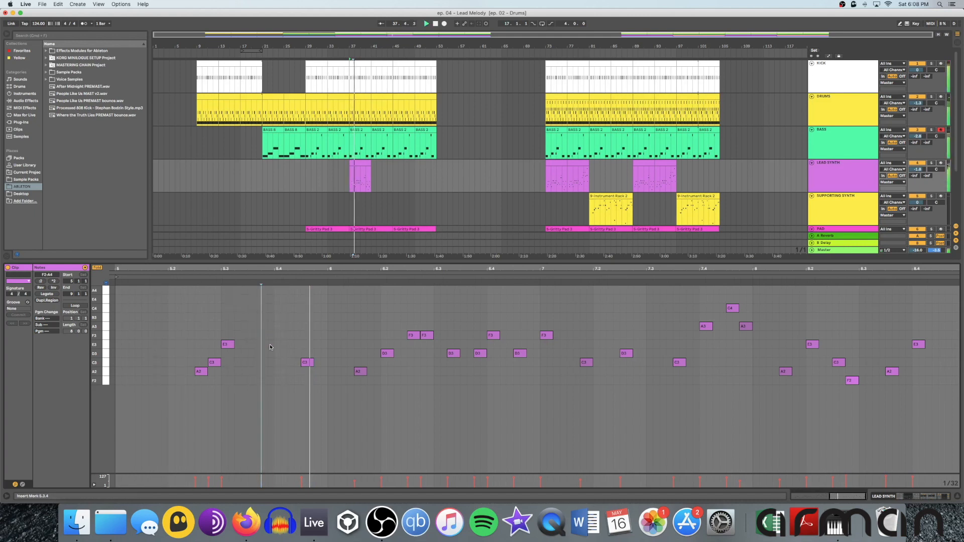
pyautogui.hscroll(1, 300, 349)
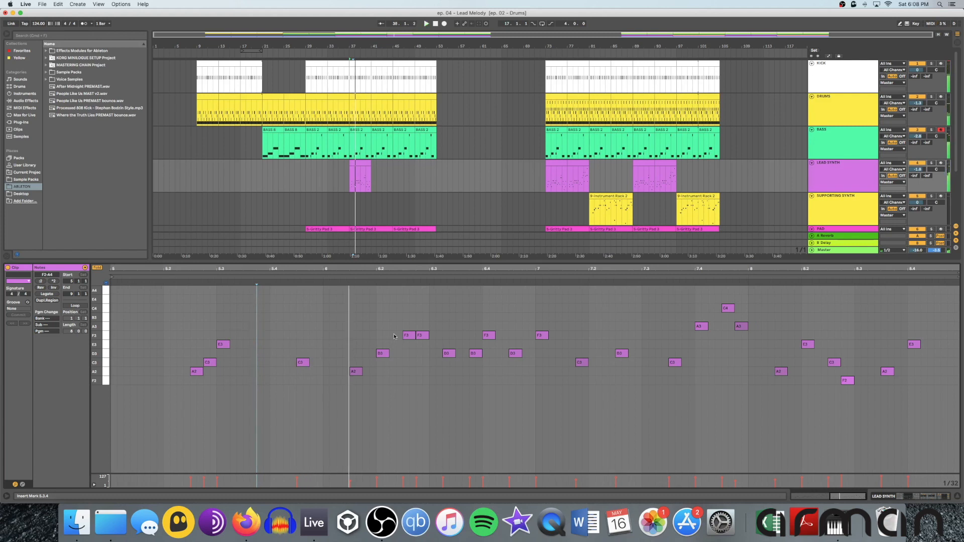
pyautogui.press('space')
# Step: Delete the five D3 and F3 notes from 6.3.2 to 7.1.2 and the C3 note at 5.4.3
pyautogui.hscroll(1, 393, 338)
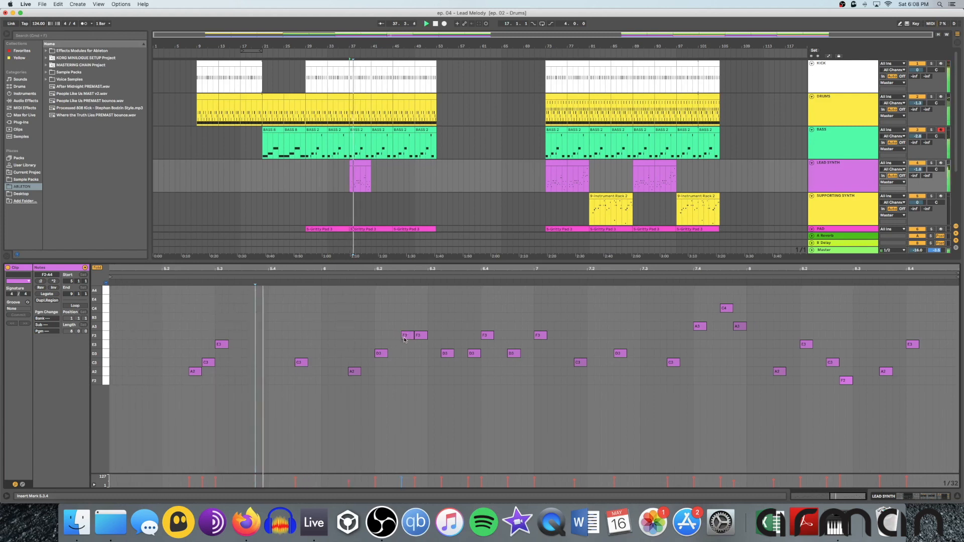
pyautogui.moveTo(440, 314); pyautogui.dragTo(551, 375)
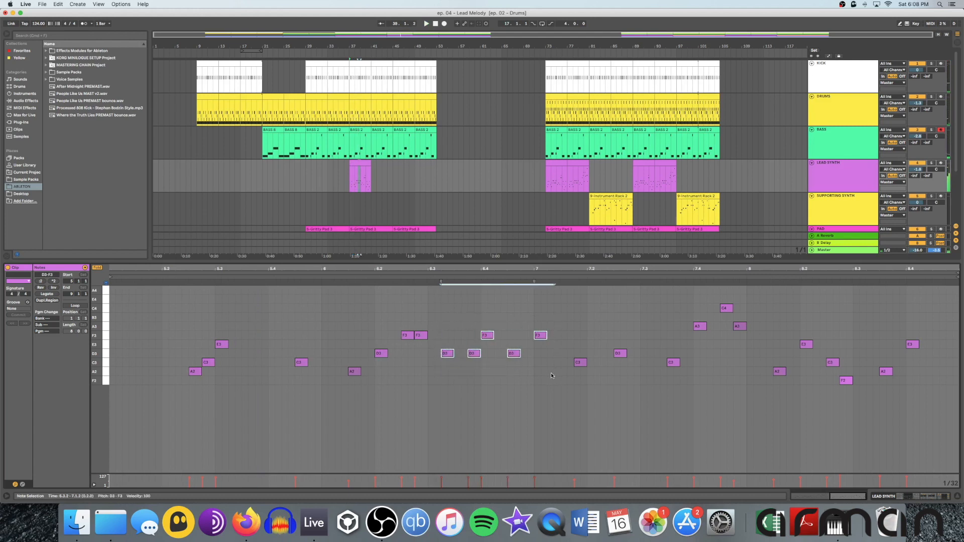
pyautogui.press('Delete')
pyautogui.press('space')
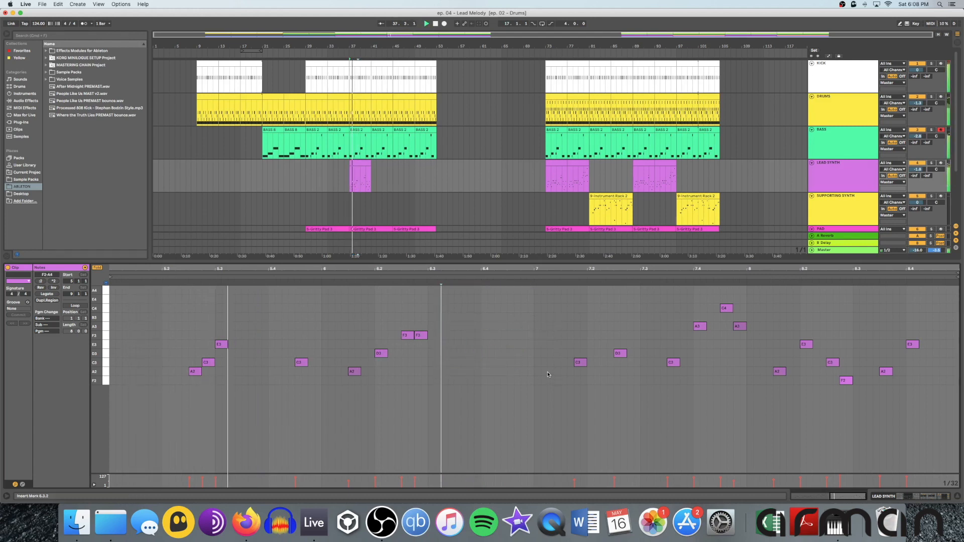
pyautogui.click(302, 362)
pyautogui.press('Delete')
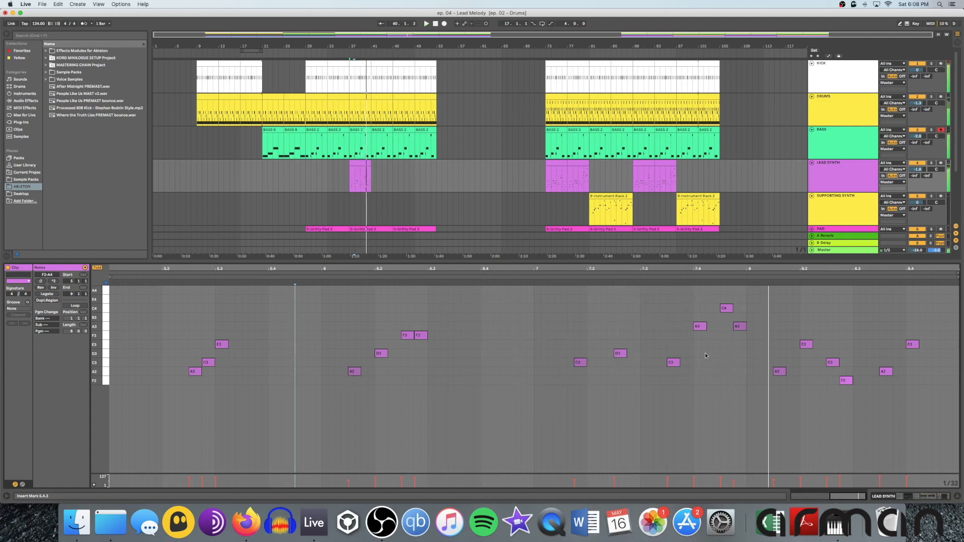
# Step: Try removing the C4 note at 7.4.3 and put it back in the same place
pyautogui.click(728, 308)
pyautogui.press('space')
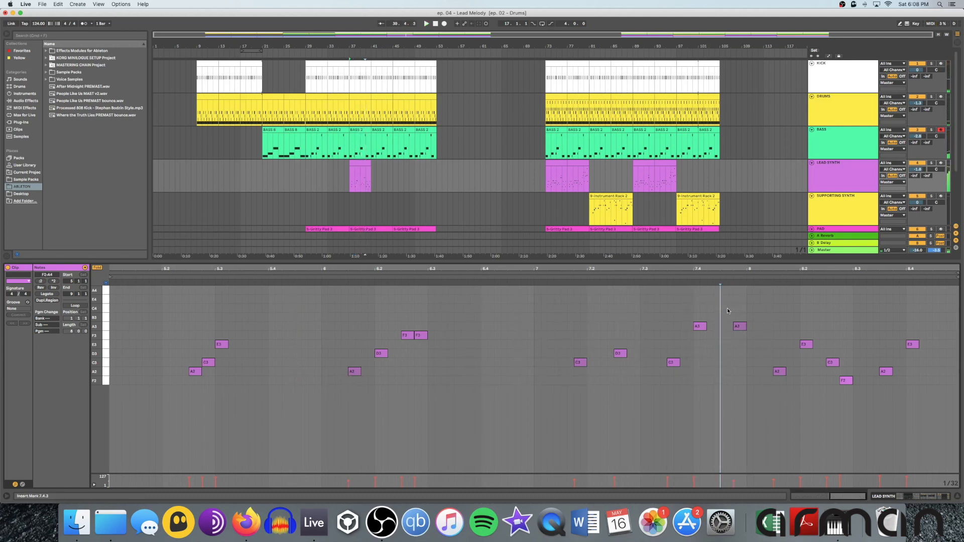
pyautogui.doubleClick(725, 310)
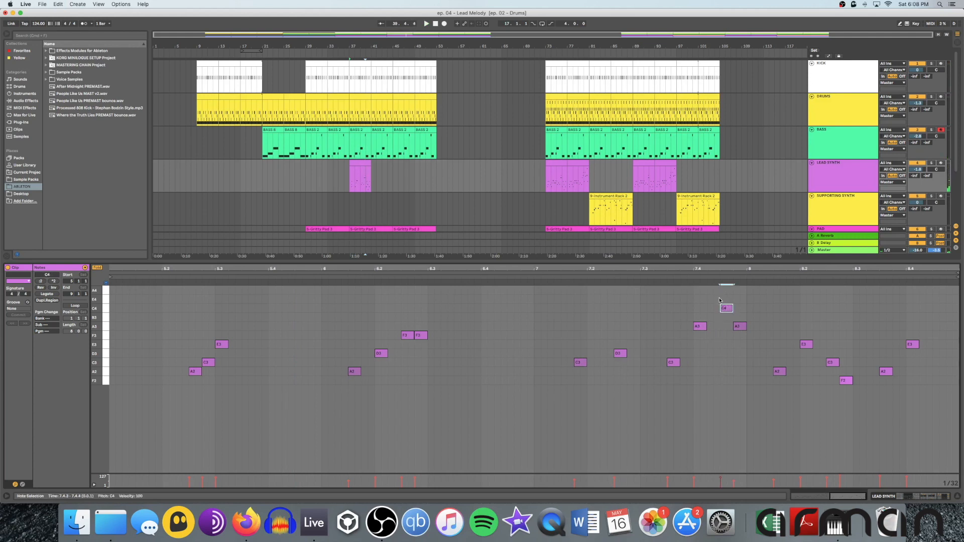
# Step: Delete every note after the C4 at 7.4.3, play the clip's ending, and return to the full arrangement
pyautogui.click(741, 316)
pyautogui.moveTo(739, 315); pyautogui.dragTo(929, 396)
pyautogui.press('Delete')
pyautogui.press('space')
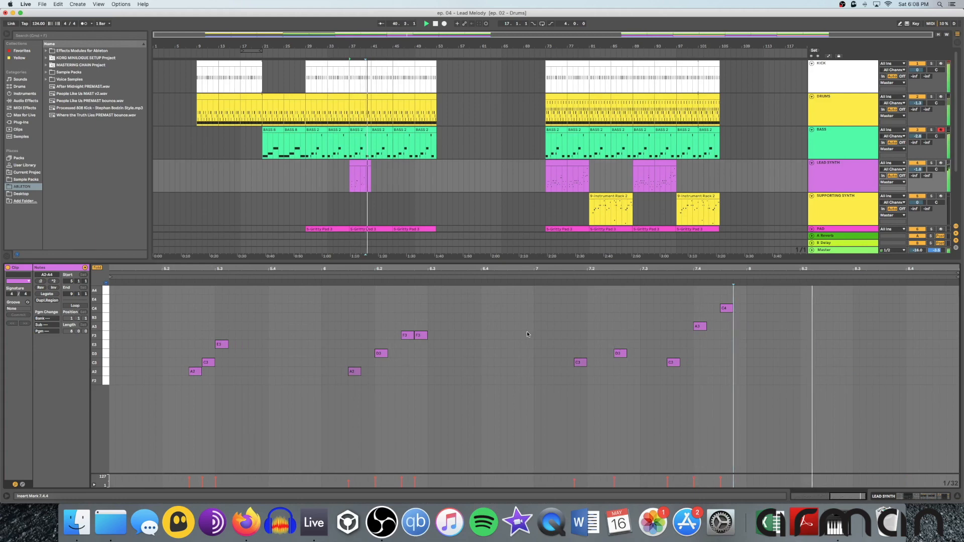
pyautogui.hotkey('shift', 'Tab')
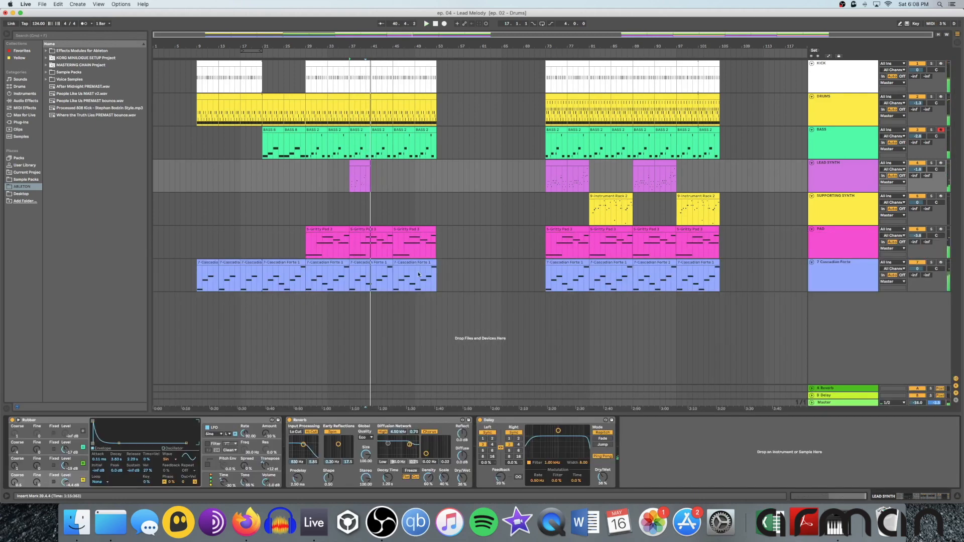
pyautogui.press('space')
# Step: Duplicate the edited lead clip from bar 37 to bar 41, and copy the original bar 73 lead clip to bar 45
pyautogui.click(354, 171)
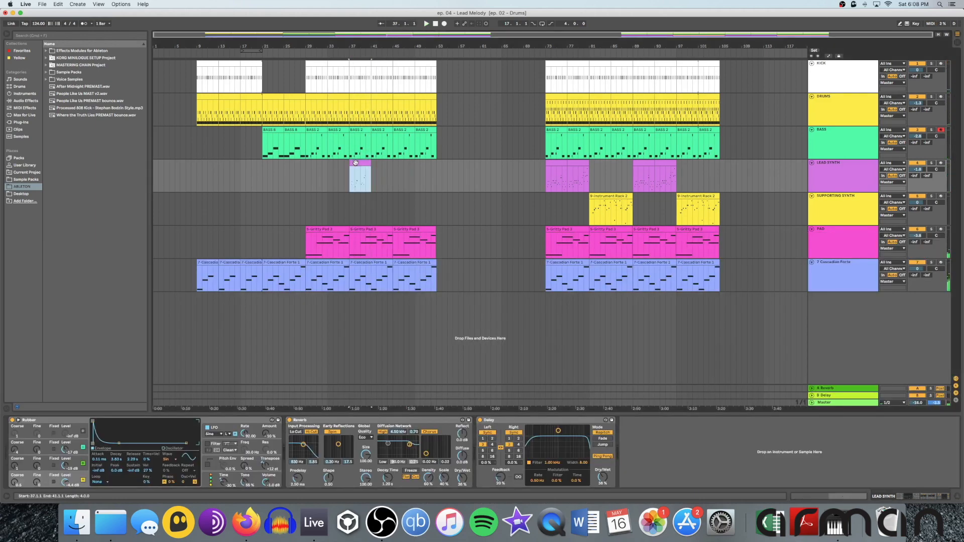
pyautogui.press('super+d')
pyautogui.click(414, 176)
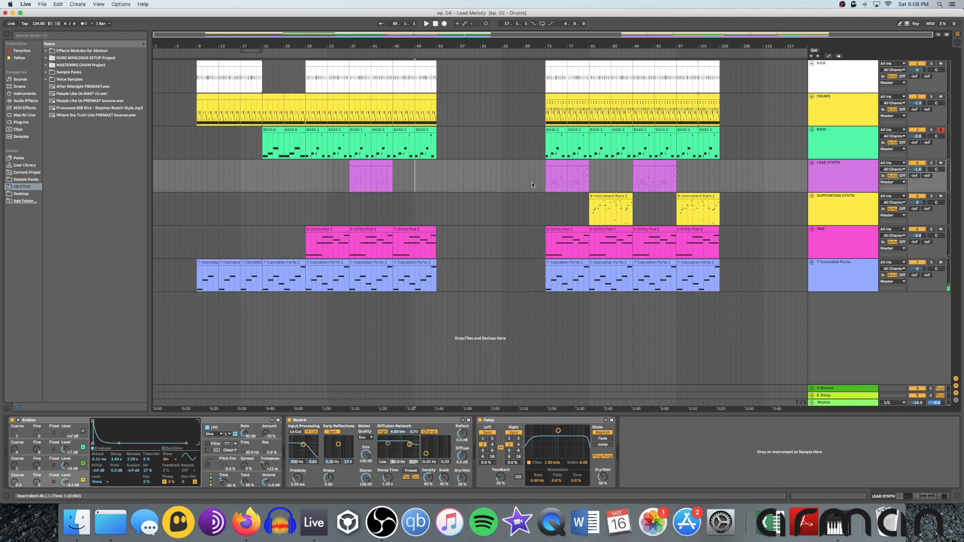
pyautogui.click(556, 168)
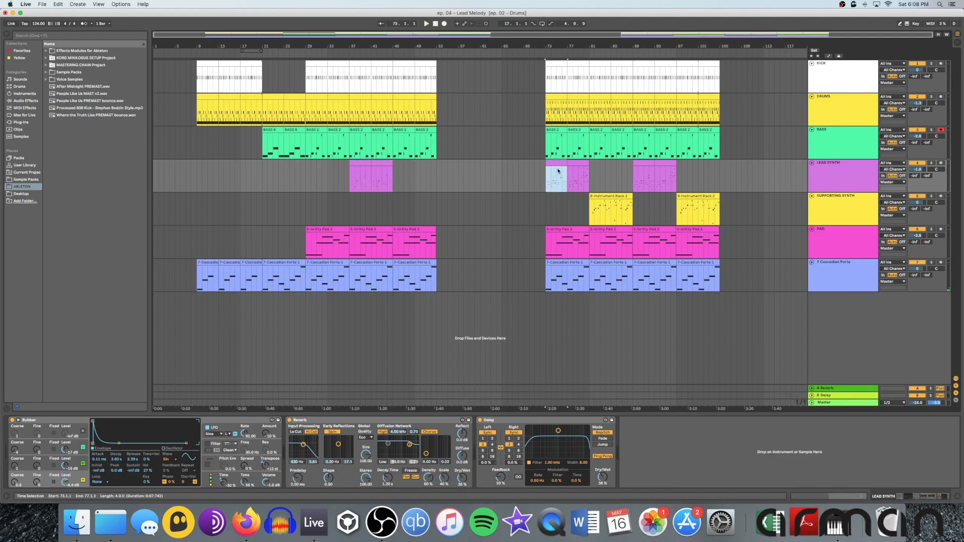
pyautogui.click(394, 176)
pyautogui.press('super+v')
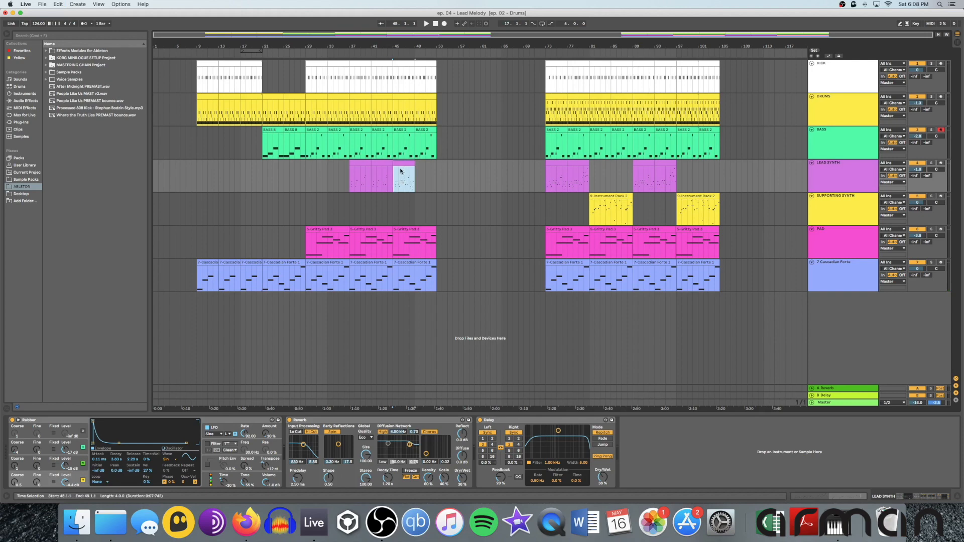
# Step: Open the lead clip at bar 45, compare its notes with the two preceding lead clips, and play it
pyautogui.doubleClick(401, 163)
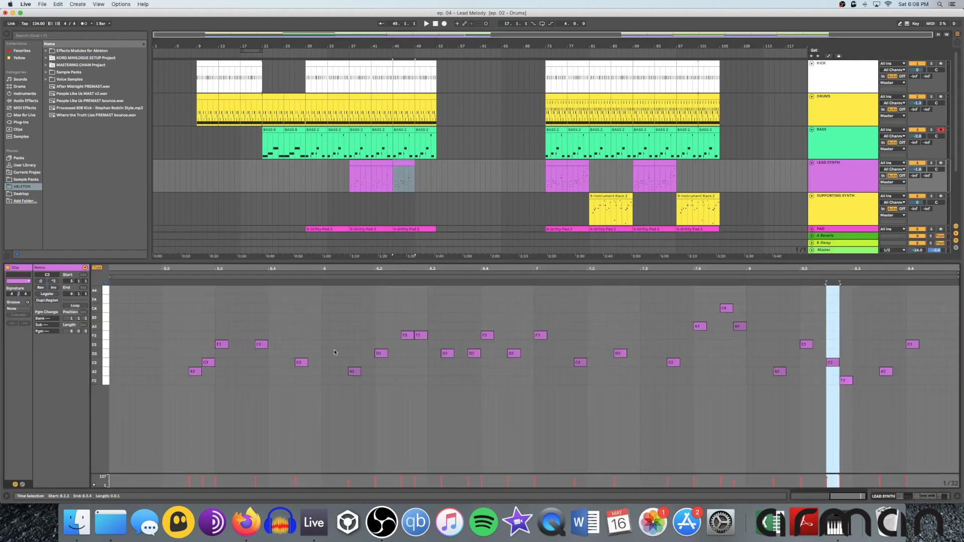
pyautogui.click(354, 163)
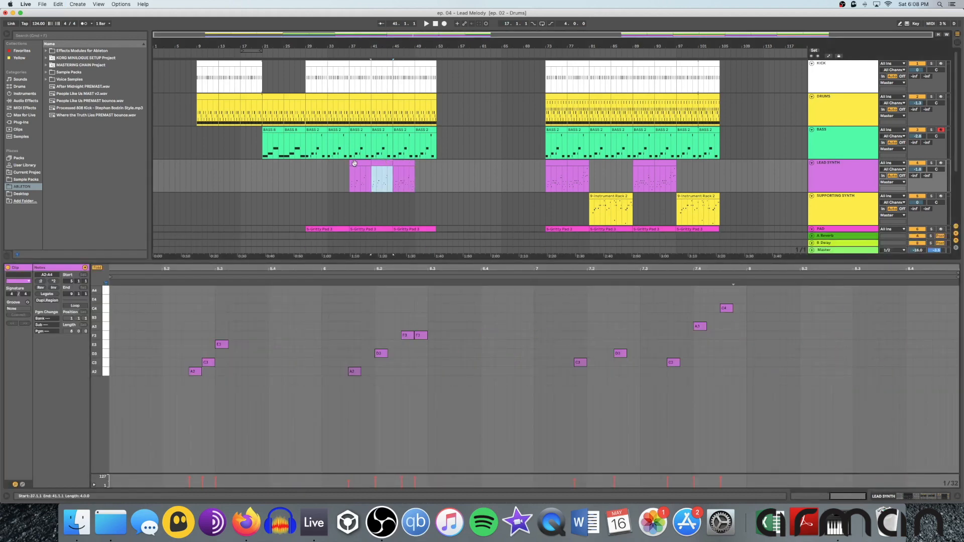
pyautogui.click(382, 163)
pyautogui.click(399, 163)
pyautogui.press('space')
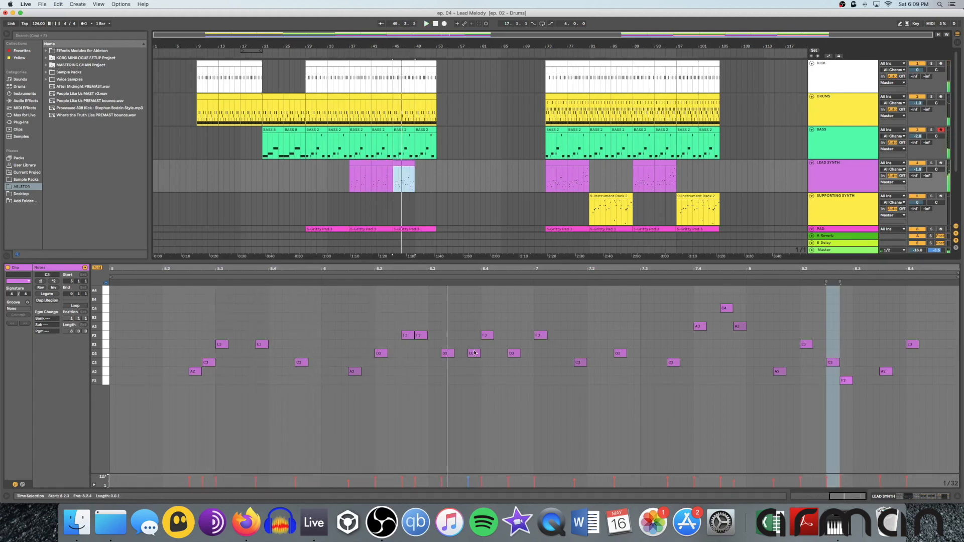
# Step: Stop playback and delete the D3 note at 6.4.3 in the bar 45 lead clip
pyautogui.press('space')
pyautogui.click(513, 354)
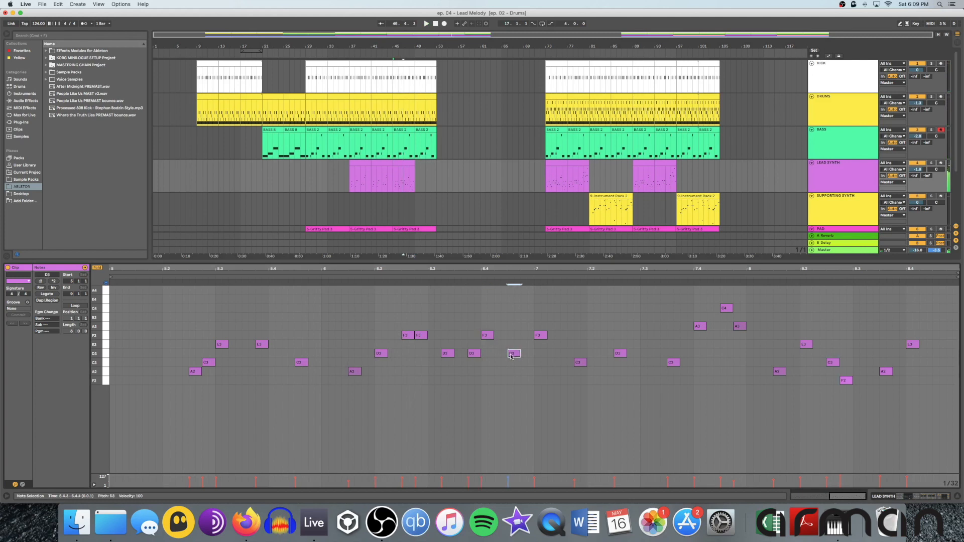
pyautogui.press('Delete')
# Step: Try deleting the D3 notes at 6.3.4 and 7.2.3, the C4 at 7.4.3 and the A3 at 7.4.1, and audition the clip
pyautogui.click(474, 353)
pyautogui.press('Delete')
pyautogui.click(620, 354)
pyautogui.press('Delete')
pyautogui.press('Delete')
pyautogui.click(700, 328)
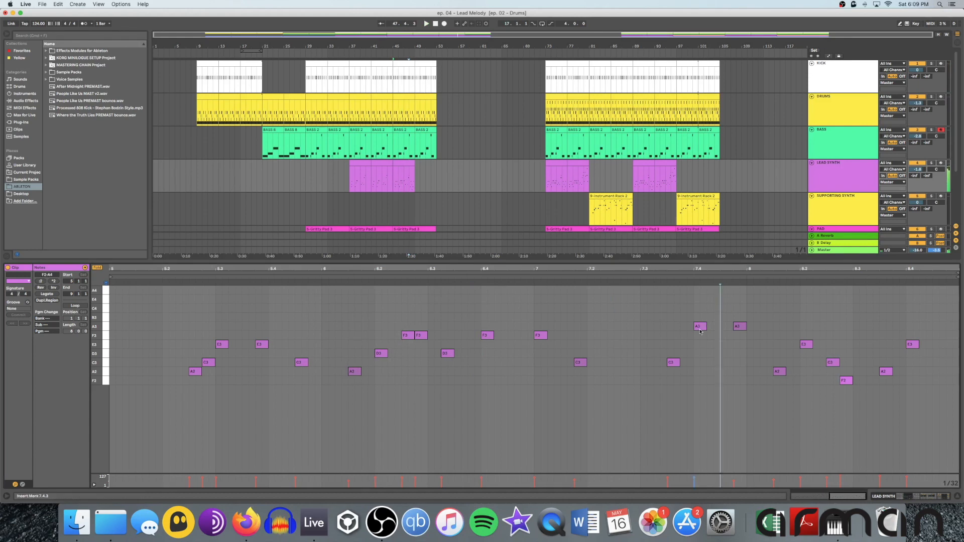
pyautogui.press('Delete')
pyautogui.press('space')
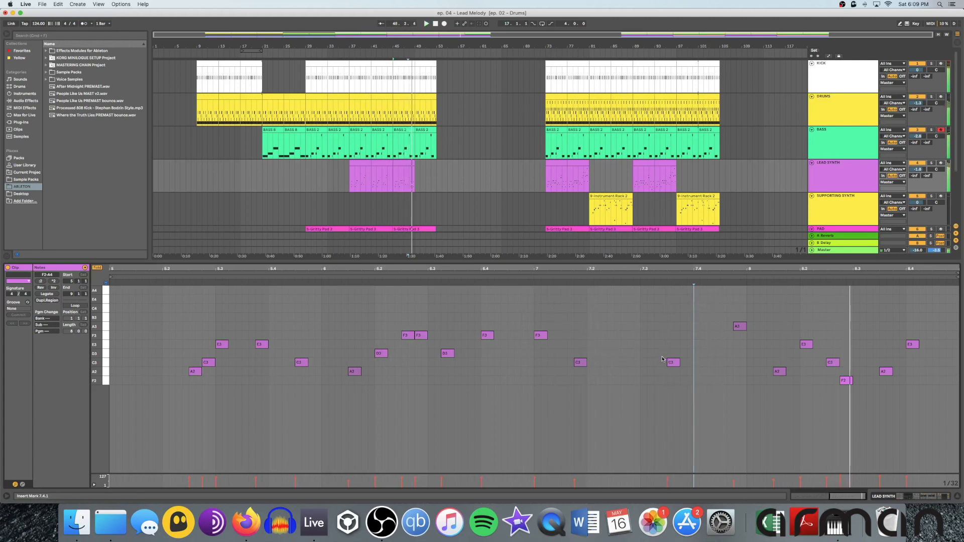
# Step: Undo the last four note deletions in the bar 45 lead clip
pyautogui.press('super+z')
pyautogui.press('super+z')
pyautogui.press('super+z')
pyautogui.press('super+z')
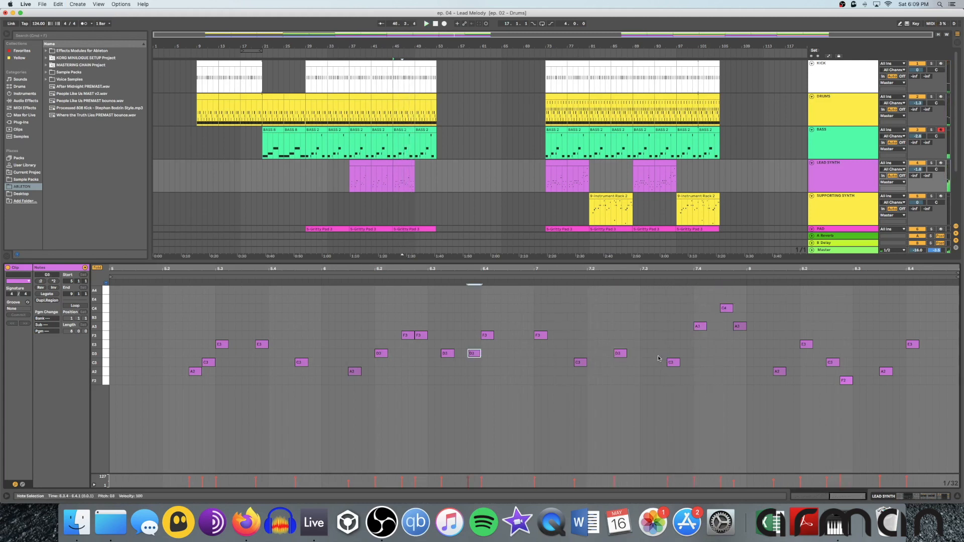
# Step: Play the bar 45 lead clip and delete all its notes from 8.1.3 to the end
pyautogui.click(630, 342)
pyautogui.press('space')
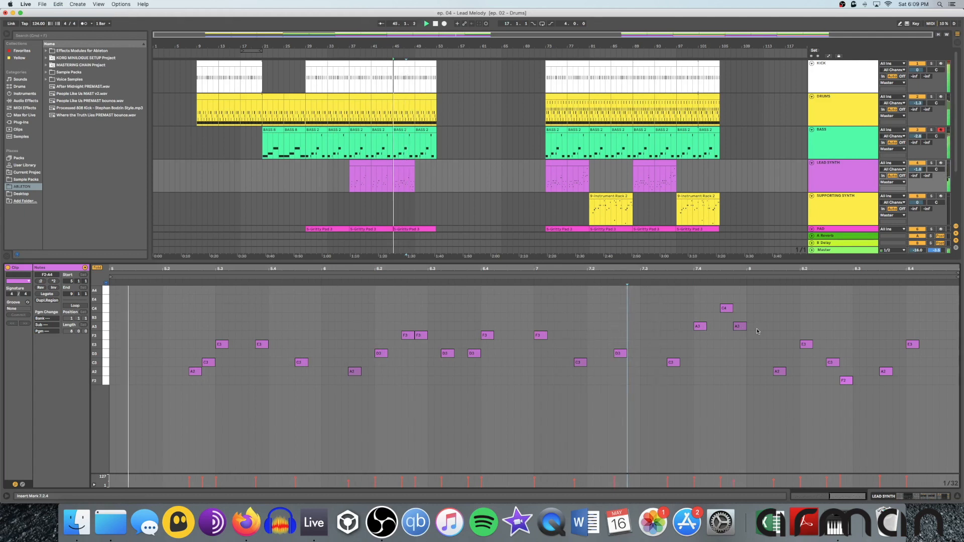
pyautogui.moveTo(770, 312); pyautogui.dragTo(902, 404)
pyautogui.press('Delete')
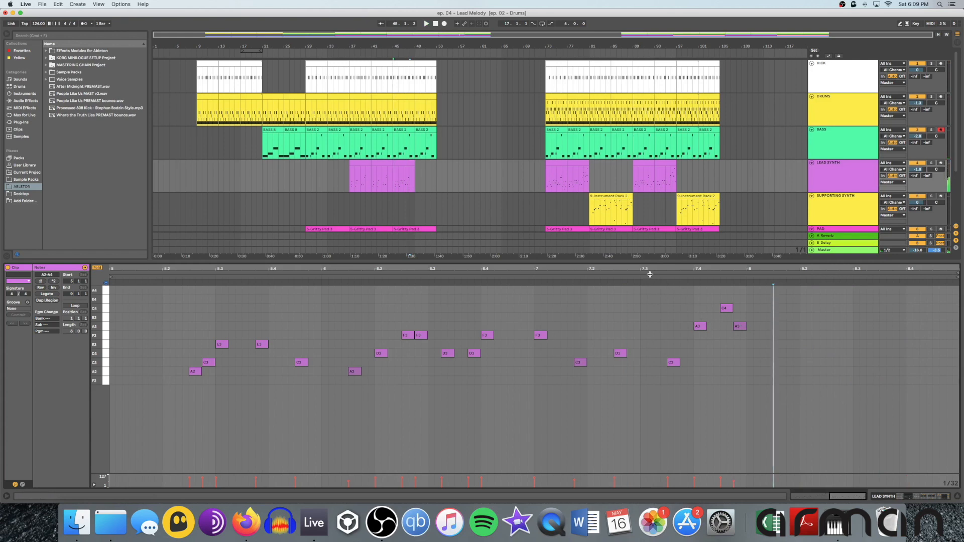
pyautogui.click(742, 327)
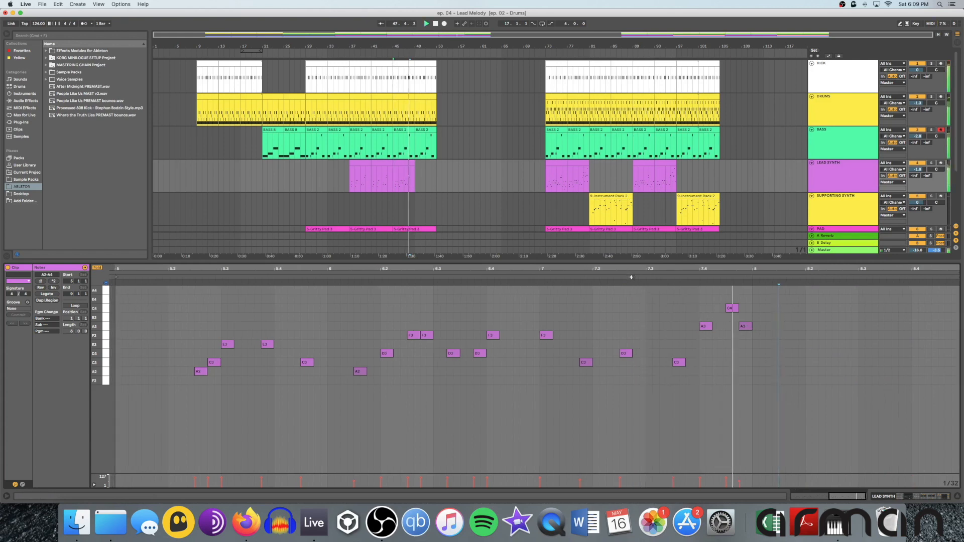
# Step: Delete the A3 note at 7.4.4 in the lead clip, keep the C4 at 7.4.3, and stop playback
pyautogui.press('Delete')
pyautogui.click(731, 308)
pyautogui.press('Delete')
pyautogui.press('super+z')
pyautogui.press('space')
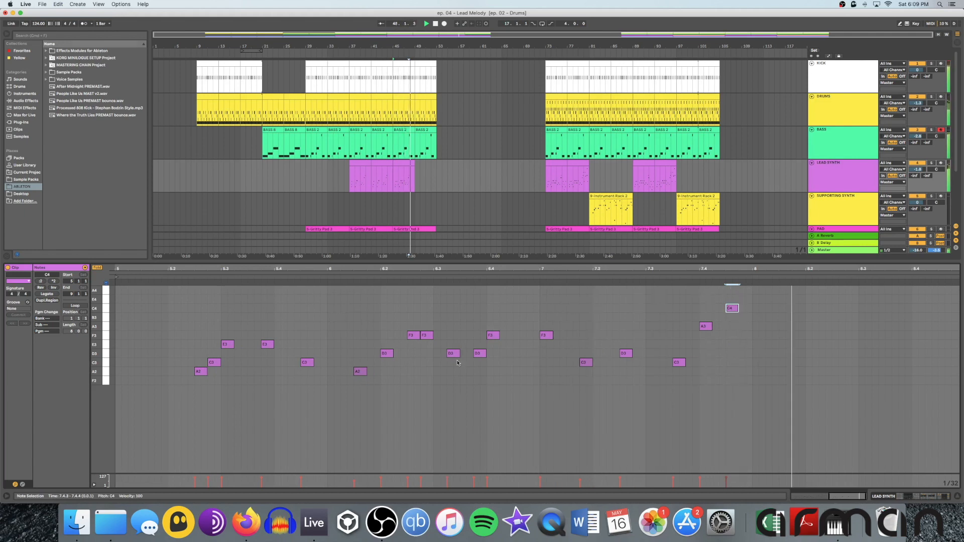
pyautogui.click(542, 356)
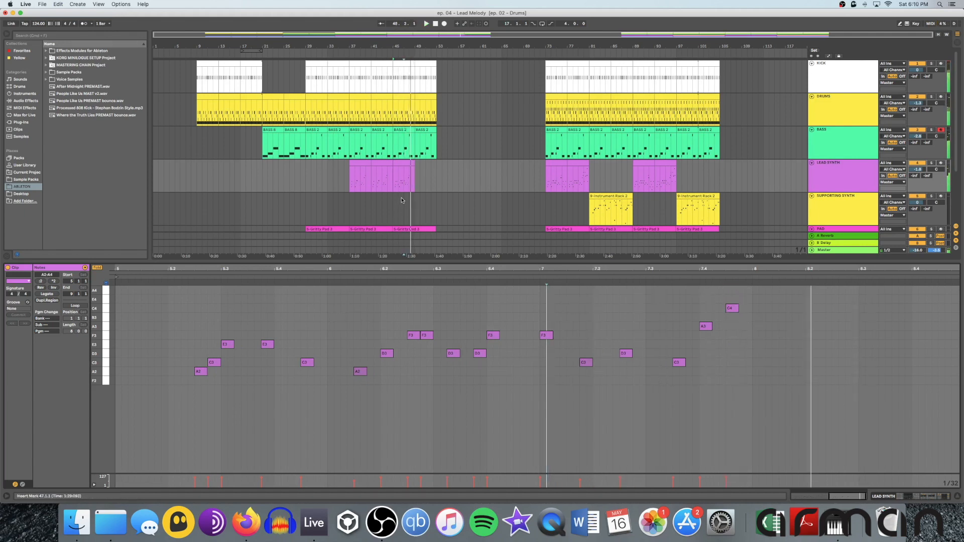
# Step: Duplicate the bar 45 lead synth clip so the lead runs to bar 53, and switch back to the device view
pyautogui.click(402, 162)
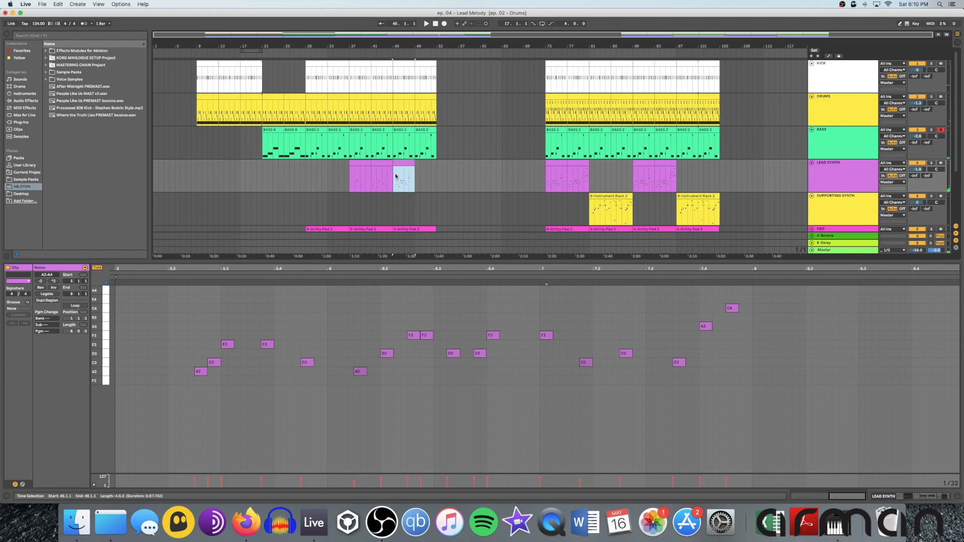
pyautogui.click(418, 210)
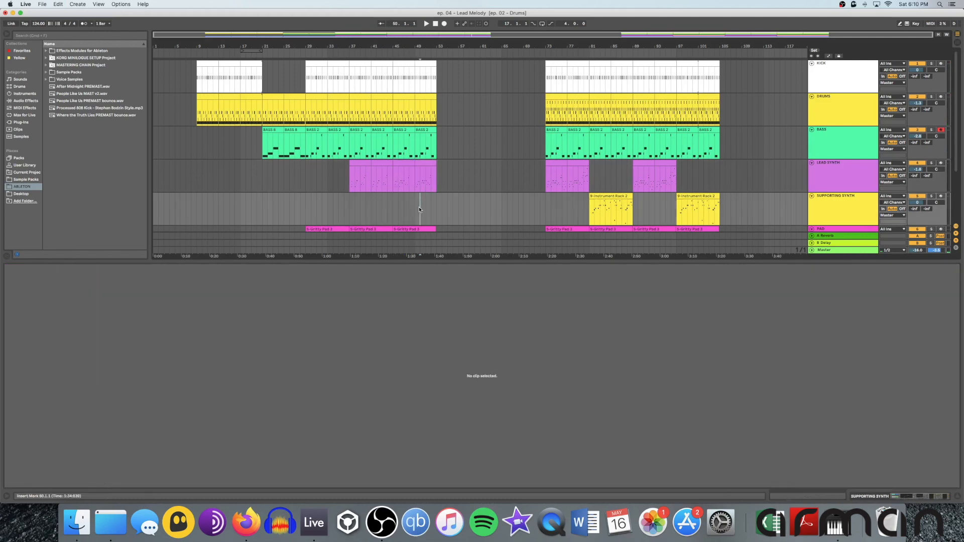
pyautogui.hotkey('shift', 'Tab')
pyautogui.click(442, 205)
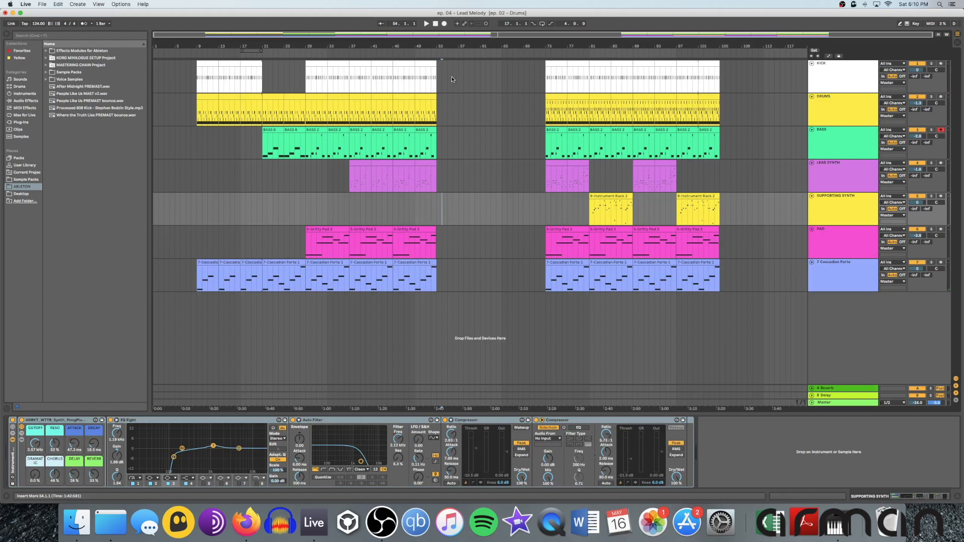
# Step: Duplicate the bar 49 drums and bass clips twice each, extending both tracks to bar 61
pyautogui.click(425, 96)
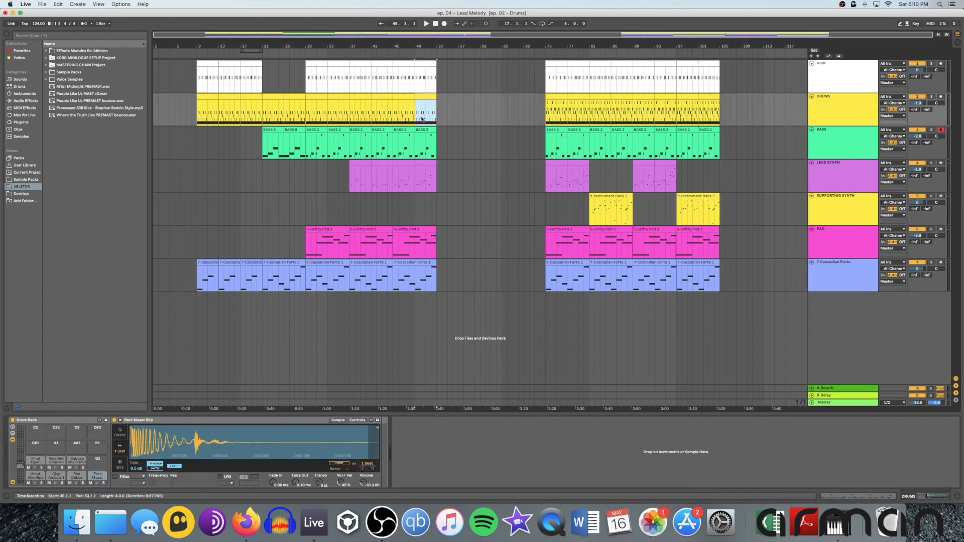
pyautogui.press('super+d')
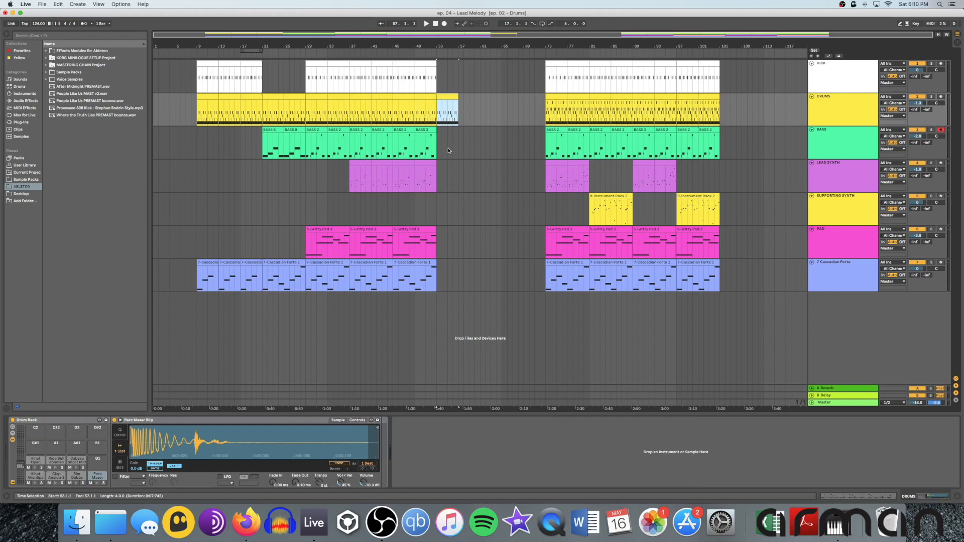
pyautogui.press('super+d')
pyautogui.click(425, 130)
pyautogui.press('super+d')
pyautogui.press('super+d')
# Step: Audition the lead synth clips between bars 73 and 81, soloing the track briefly
pyautogui.click(553, 180)
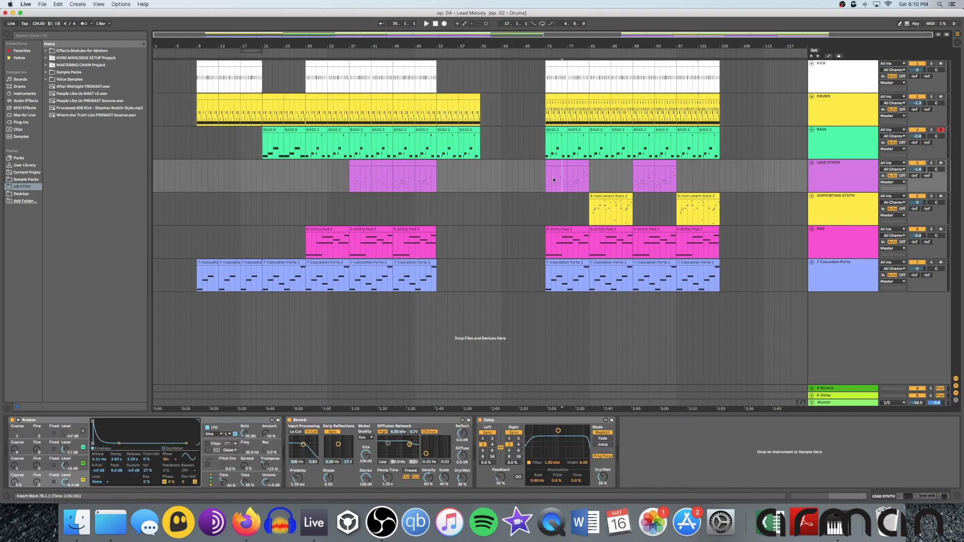
pyautogui.press('space')
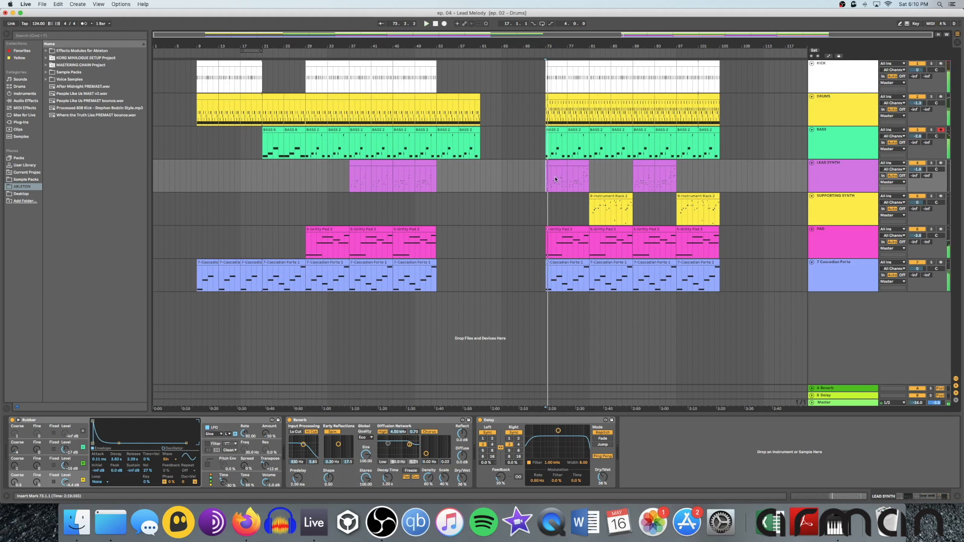
pyautogui.click(567, 172)
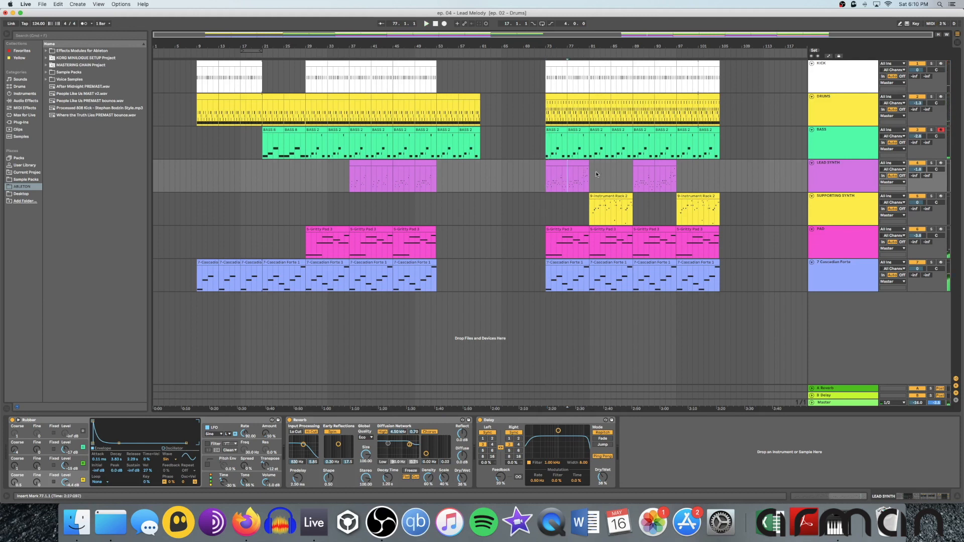
pyautogui.click(580, 176)
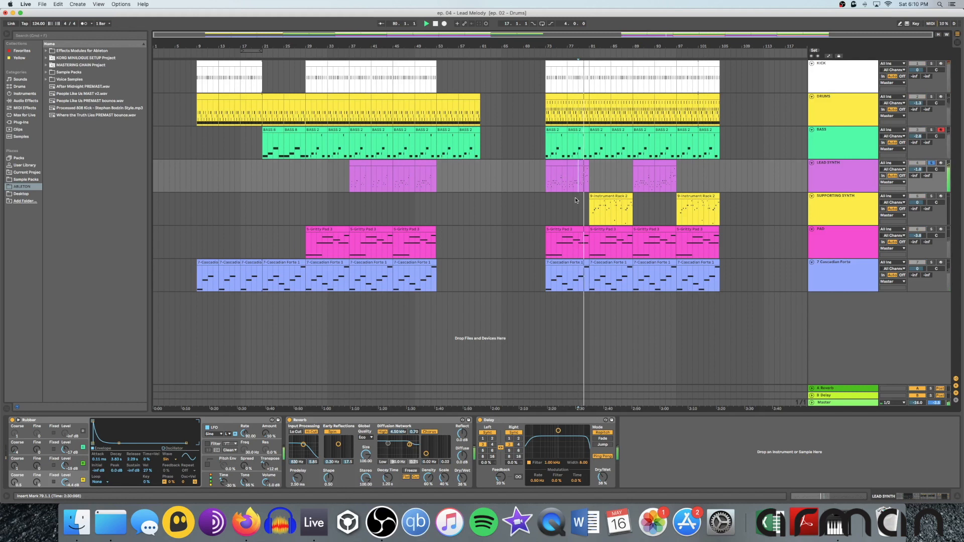
pyautogui.press('s')
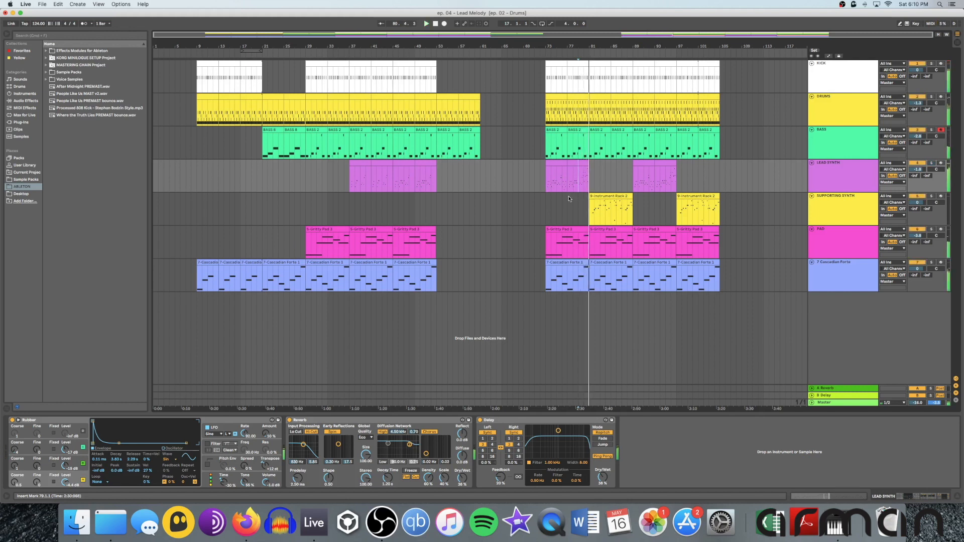
# Step: Copy the lead synth clips at bars 73 and 77 to bars 53 and 57, and audition the join briefly
pyautogui.click(555, 173)
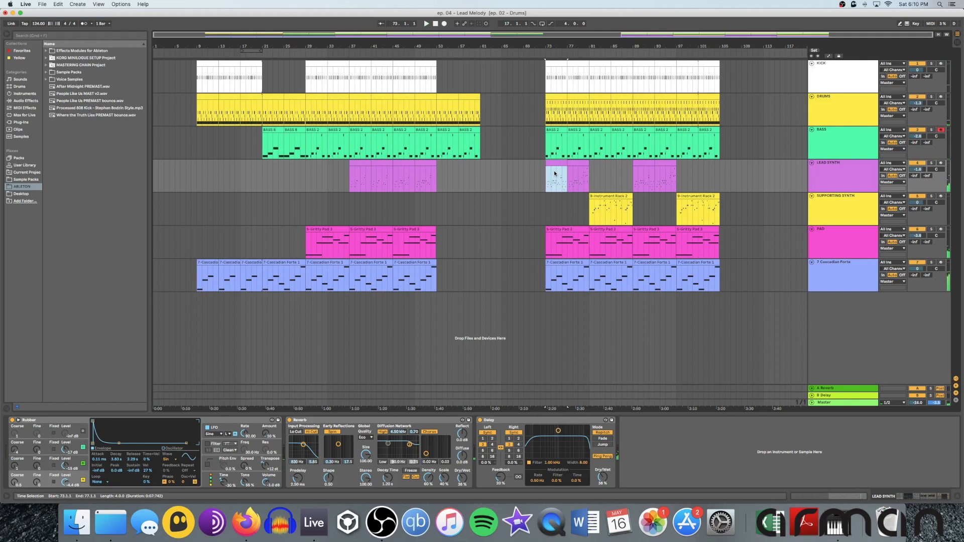
pyautogui.click(443, 174)
pyautogui.press('super+v')
pyautogui.click(578, 168)
pyautogui.click(572, 165)
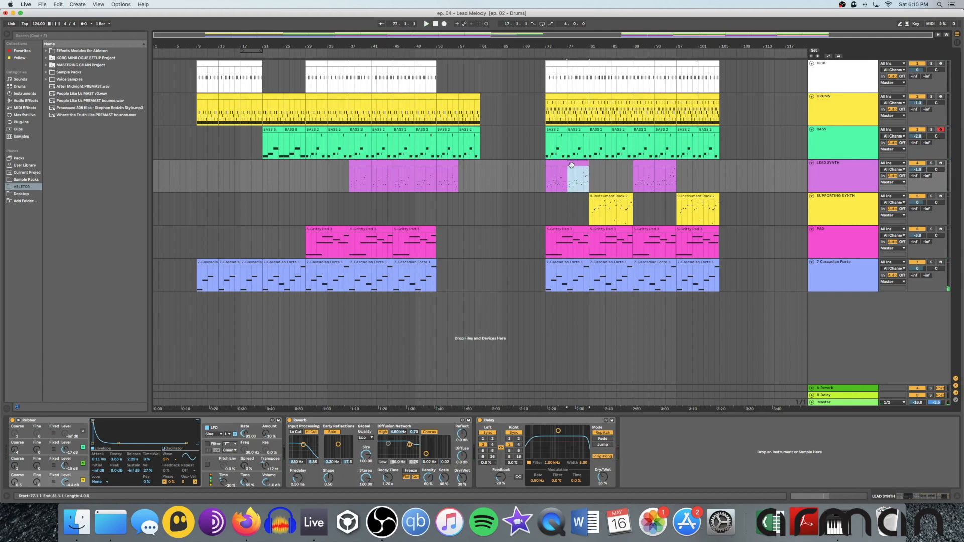
pyautogui.click(462, 172)
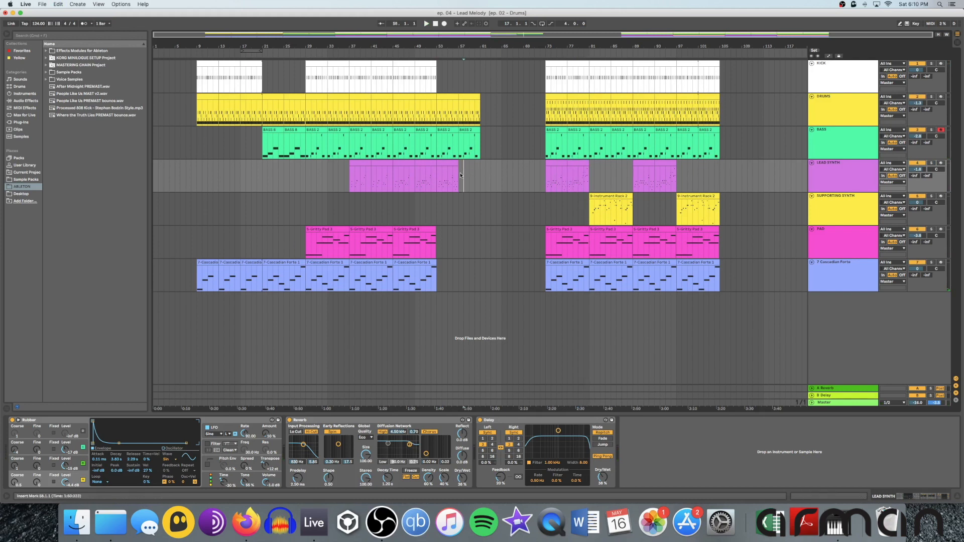
pyautogui.press('super+v')
pyautogui.click(436, 177)
pyautogui.press('space')
pyautogui.press('space')
# Step: Delete the second and third pad clips, around bars 37 and 45
pyautogui.click(420, 232)
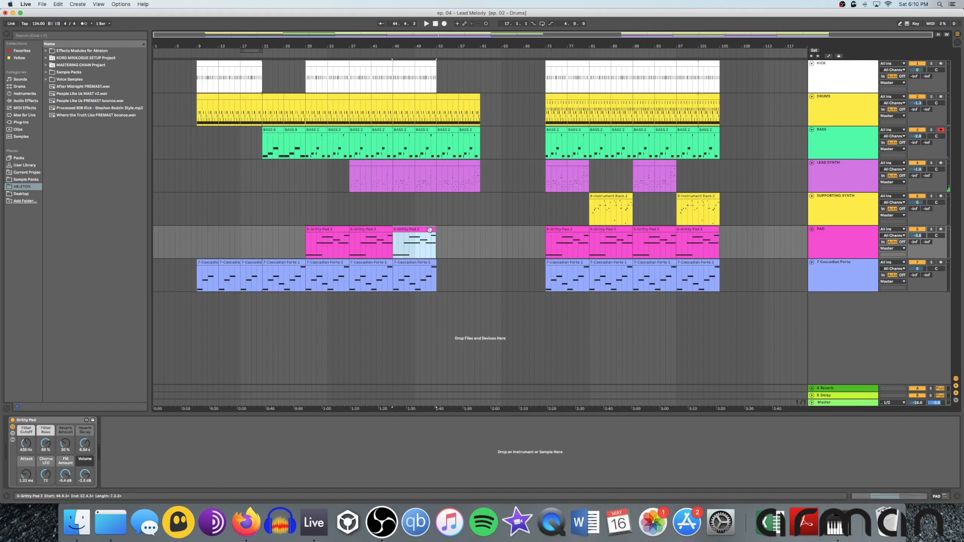
pyautogui.press('Delete')
pyautogui.click(360, 237)
pyautogui.press('Delete')
# Step: Extend the bar 29 pad clip to end exactly at bar 37 and duplicate it twice
pyautogui.moveTo(333, 44); pyautogui.dragTo(333, 123)
pyautogui.click(431, 229)
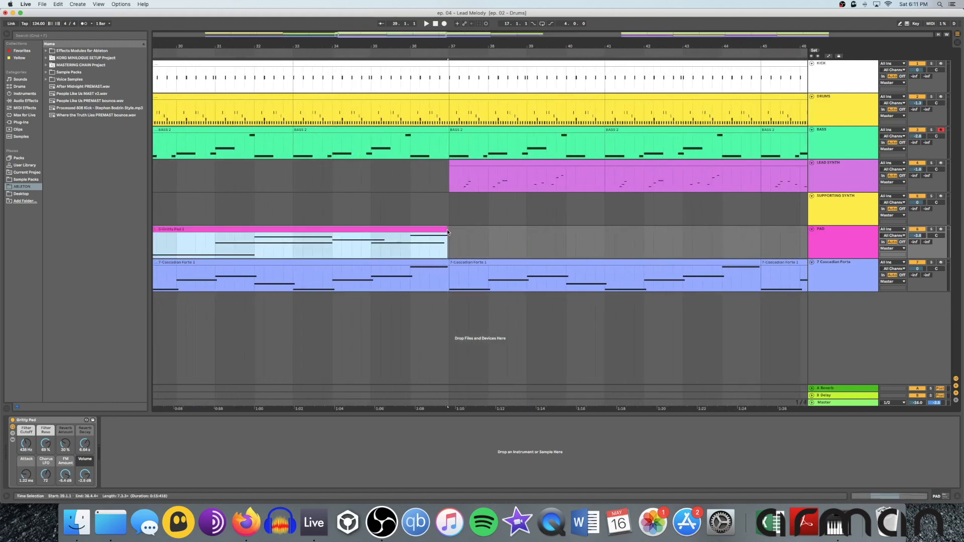
pyautogui.moveTo(440, 231); pyautogui.dragTo(448, 232)
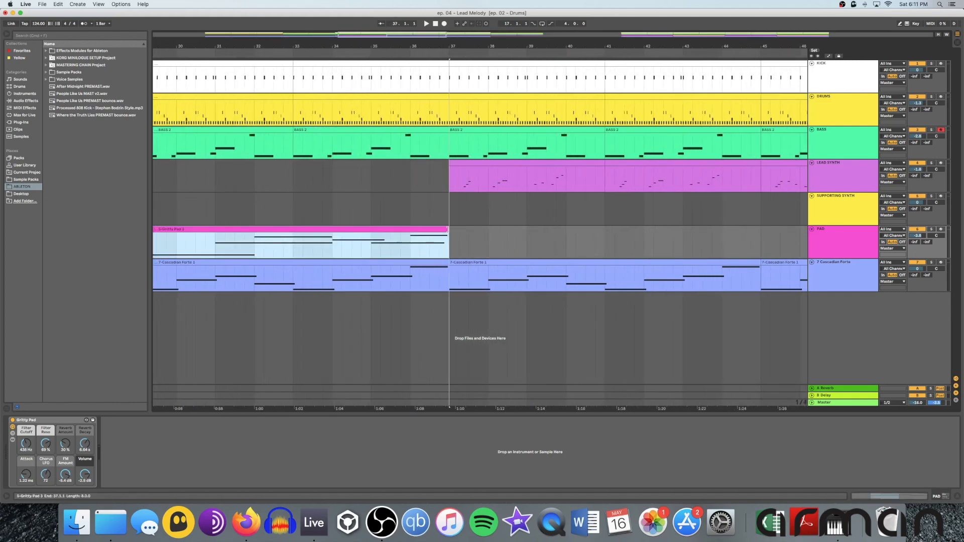
pyautogui.moveTo(434, 45); pyautogui.dragTo(374, 4)
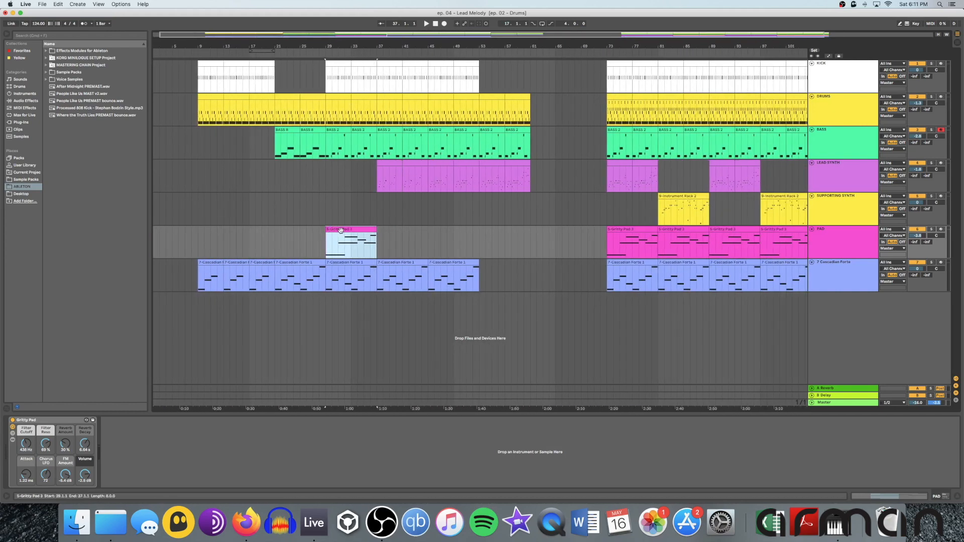
pyautogui.press('super+d')
pyautogui.press('super+d')
# Step: Delete the last three pad clips between bars 81 and 105, keeping the one at bar 73
pyautogui.click(627, 231)
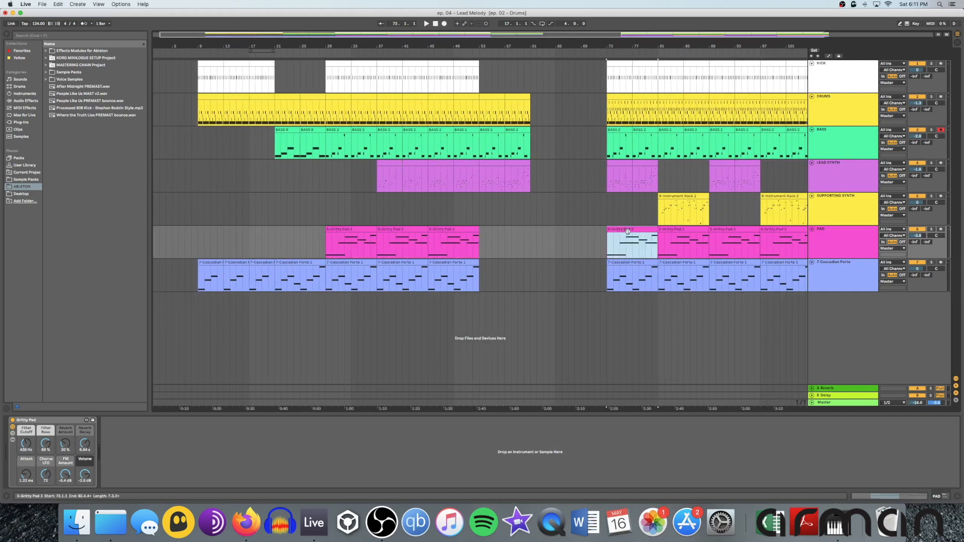
pyautogui.click(679, 230)
pyautogui.hscroll(5, 677, 230)
pyautogui.press('Delete')
pyautogui.press('Right')
pyautogui.press('Delete')
pyautogui.press('Right')
pyautogui.press('Delete')
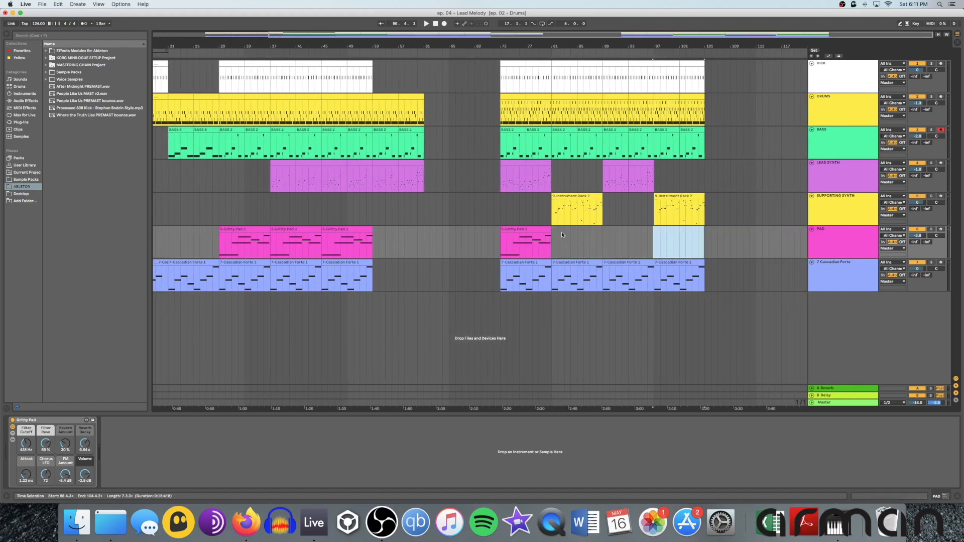
# Step: Extend the bar 73 pad clip to end at bar 81 and duplicate it three times
pyautogui.moveTo(540, 46); pyautogui.dragTo(539, 146)
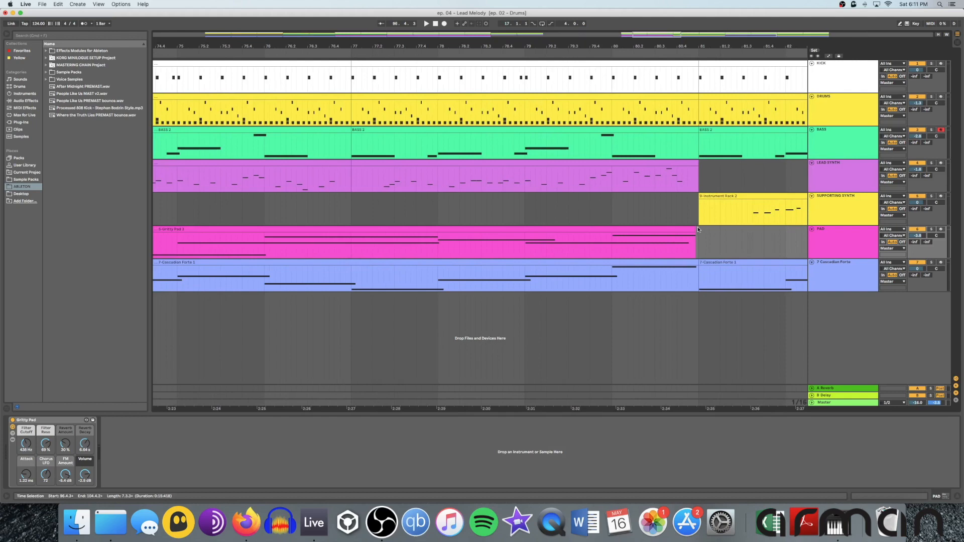
pyautogui.moveTo(697, 230); pyautogui.dragTo(701, 229)
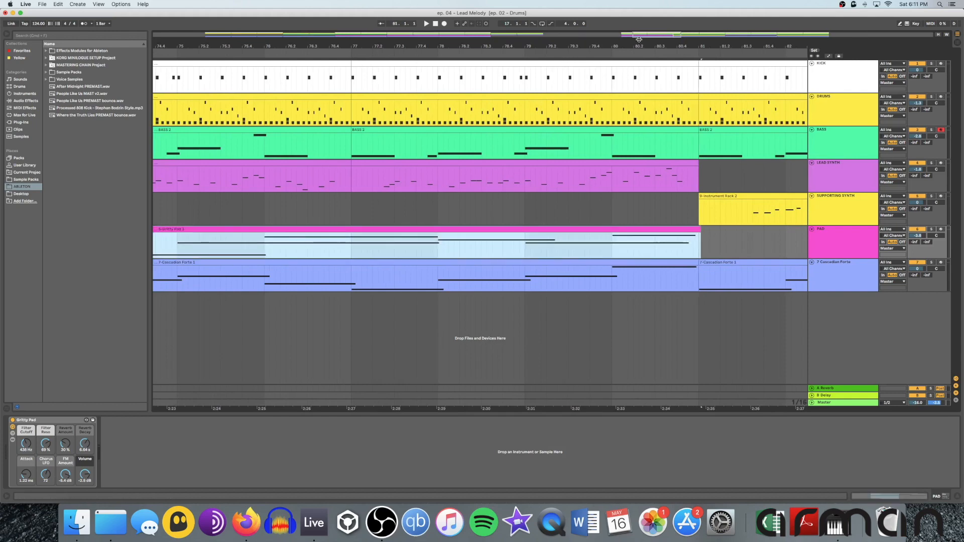
pyautogui.press('w')
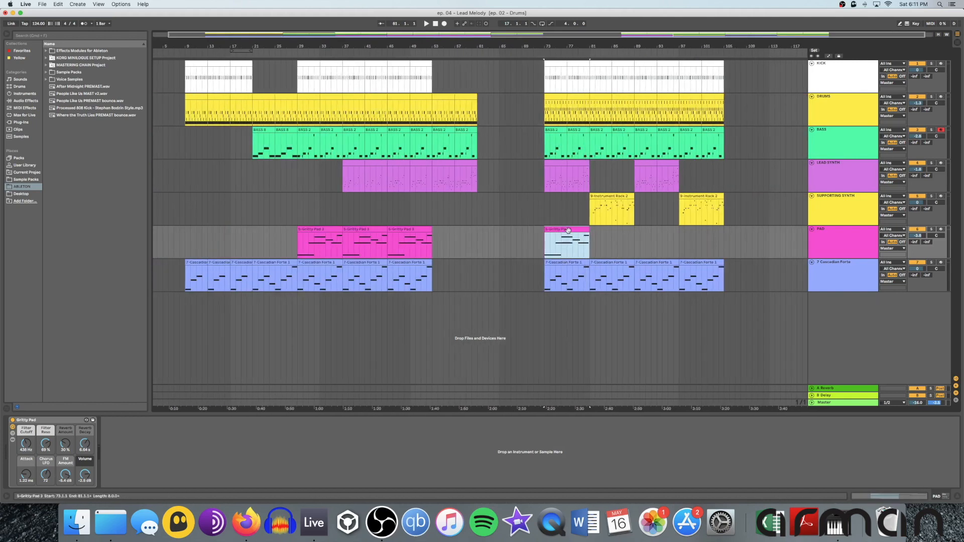
pyautogui.press('super+d')
pyautogui.press('super+d')
pyautogui.press('super+d')
# Step: Play from bar 48 and duplicate the bar 45 pad and Cascadian Forte clips to fill bars 53 to 61
pyautogui.click(466, 248)
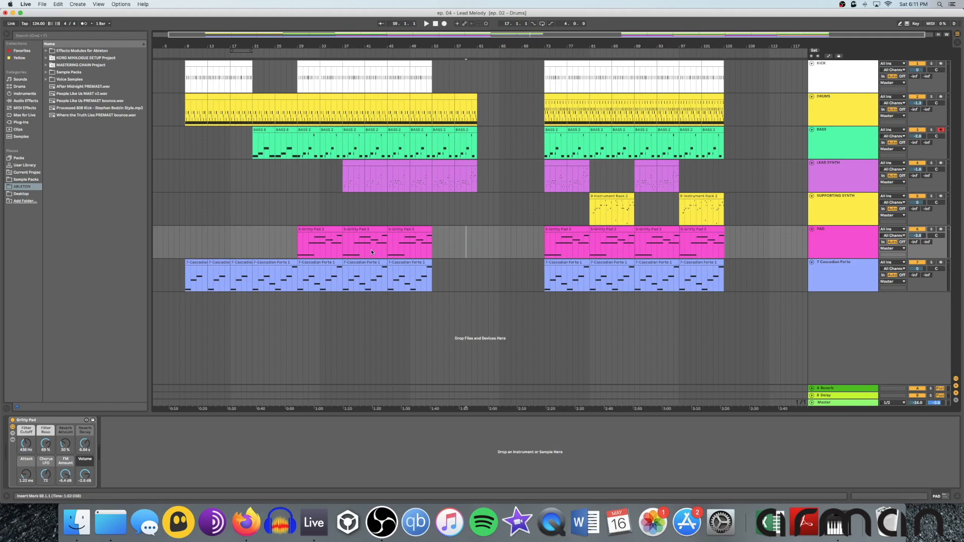
pyautogui.click(407, 212)
pyautogui.press('space')
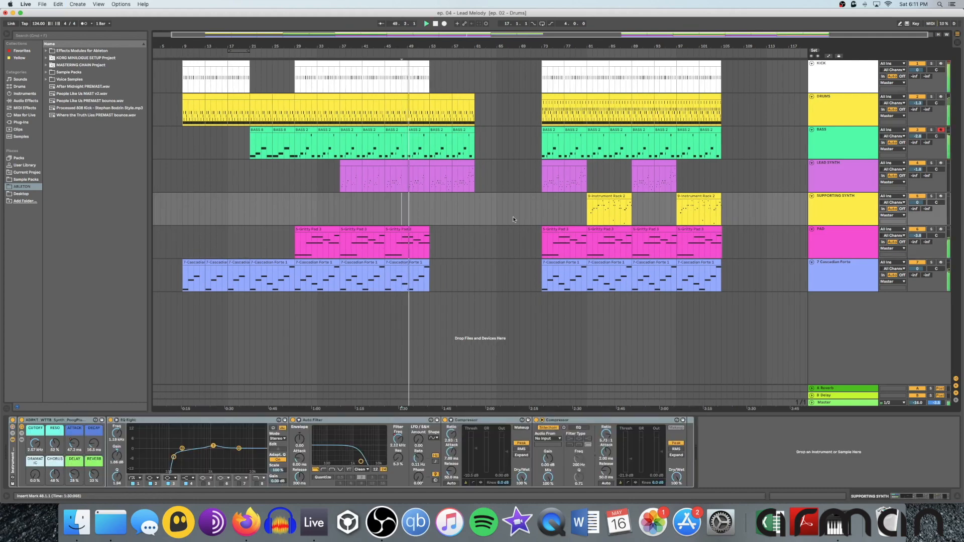
pyautogui.hscroll(-1, 442, 242)
pyautogui.click(401, 244)
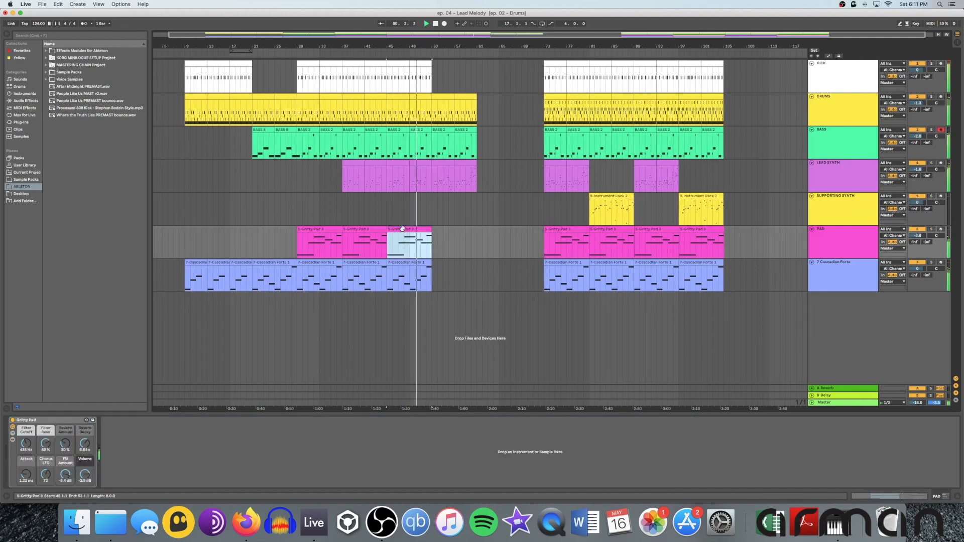
pyautogui.hotkey('ctrl', 'd')
pyautogui.click(392, 266)
pyautogui.hotkey('ctrl', 'd')
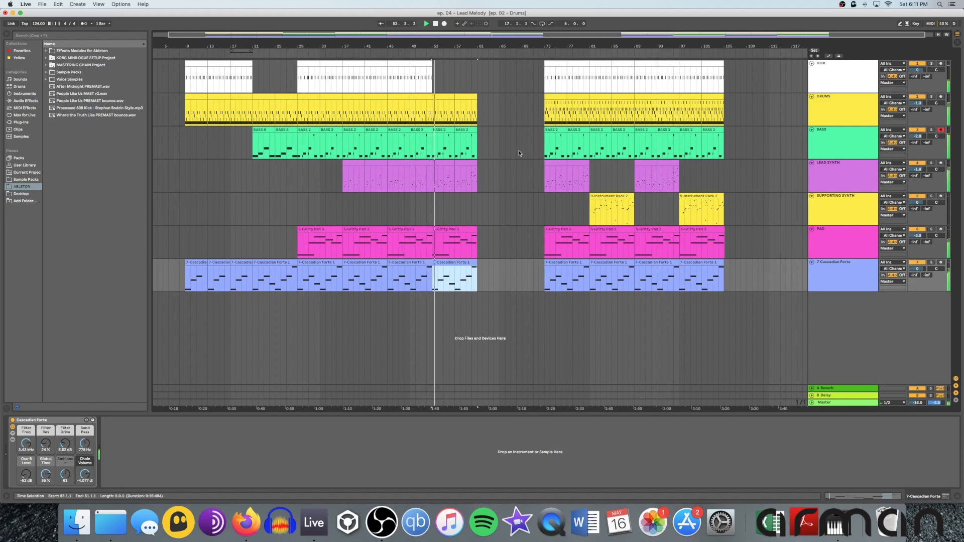
# Step: Listen through the extended section up to bar 61 and place the insert marker there on the kick track
pyautogui.hscroll(1, 519, 154)
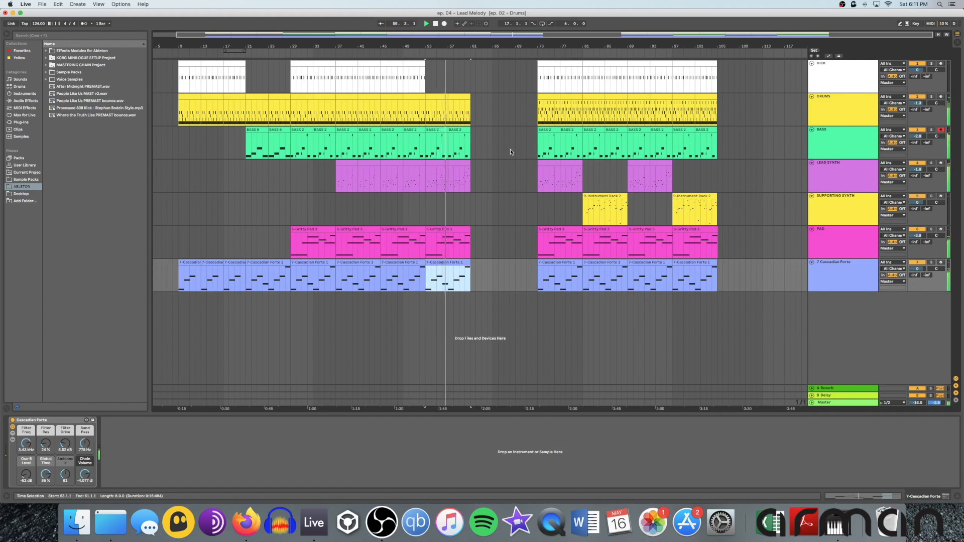
pyautogui.click(485, 177)
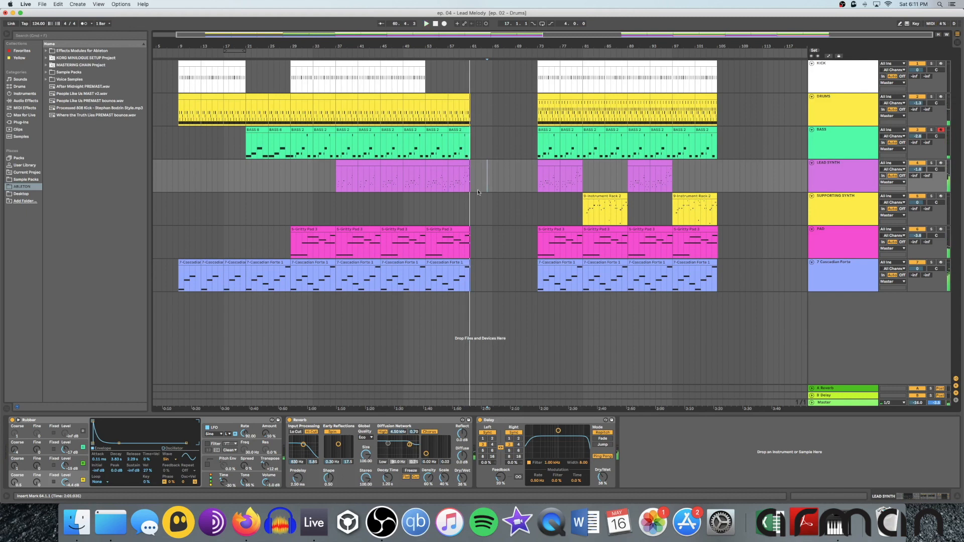
pyautogui.click(463, 176)
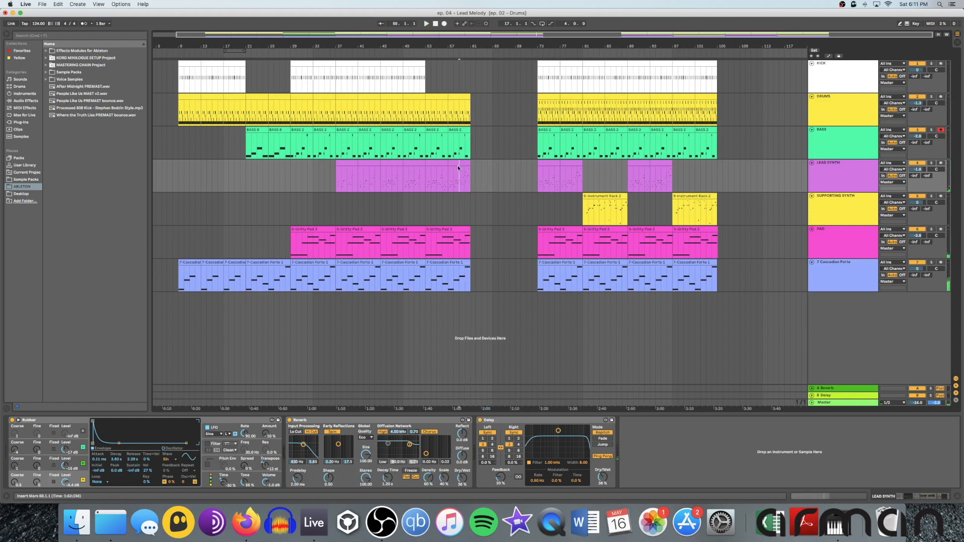
pyautogui.click(473, 82)
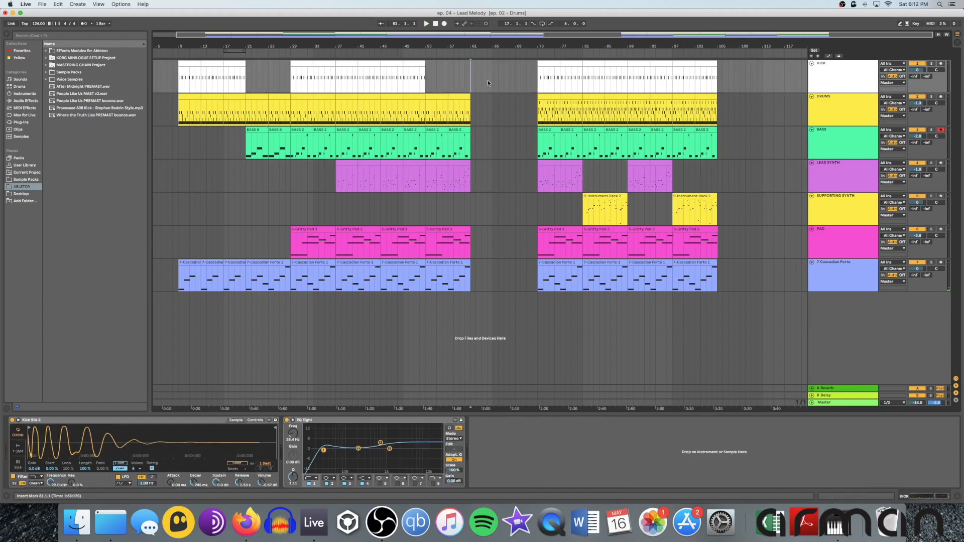
# Step: Play the arrangement from the drums clip at bar 73
pyautogui.click(545, 98)
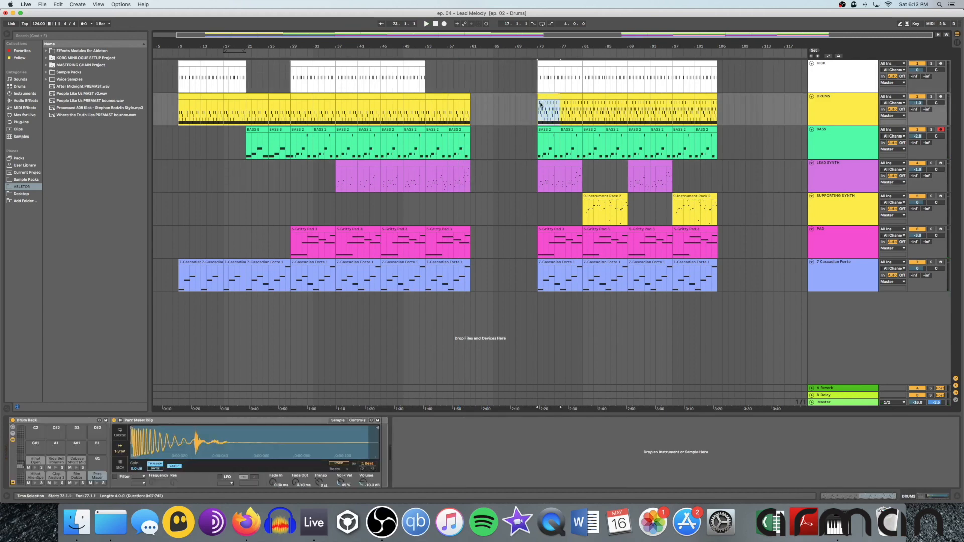
pyautogui.click(539, 106)
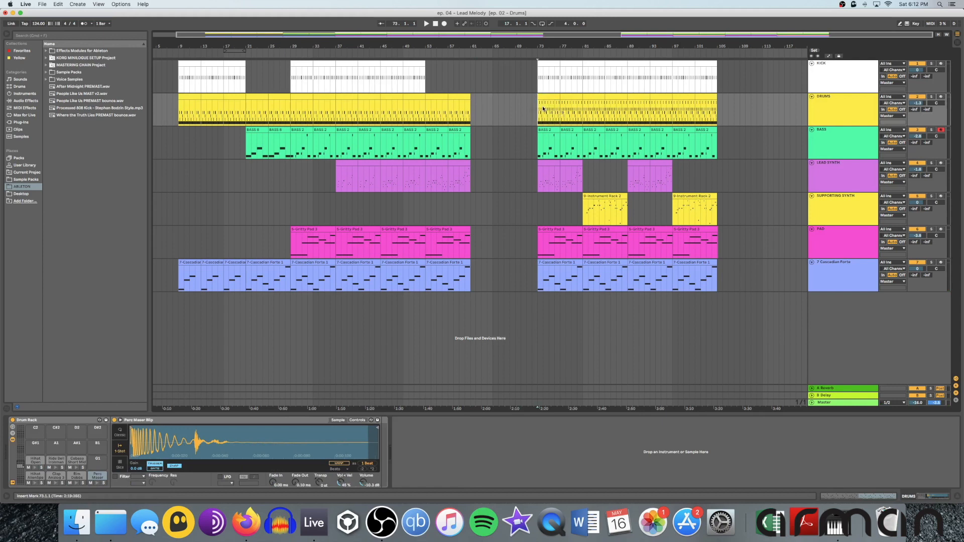
pyautogui.press('space')
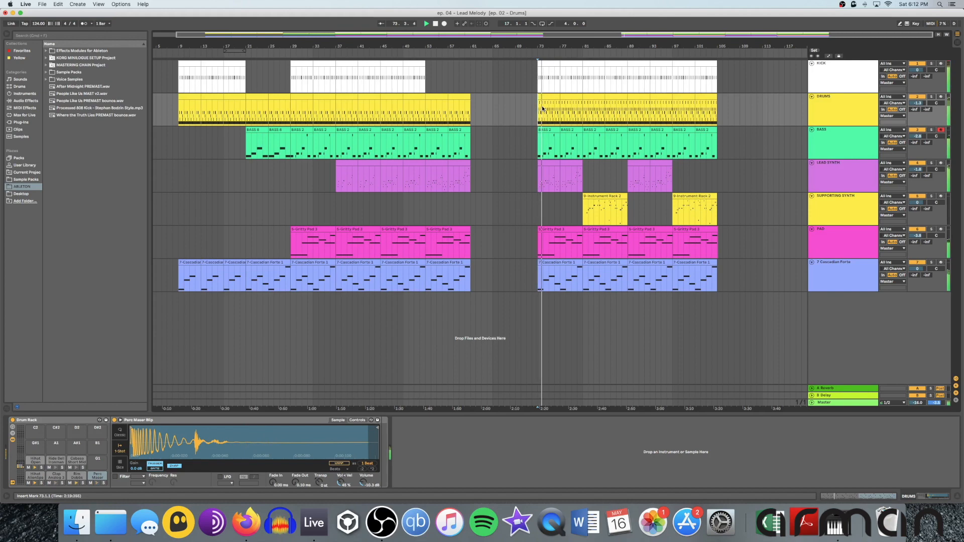
# Step: Play the bar 73 drums clip, check its open hi-hat and cabasa notes, and compare it with the bar 57 drums clip
pyautogui.doubleClick(550, 104)
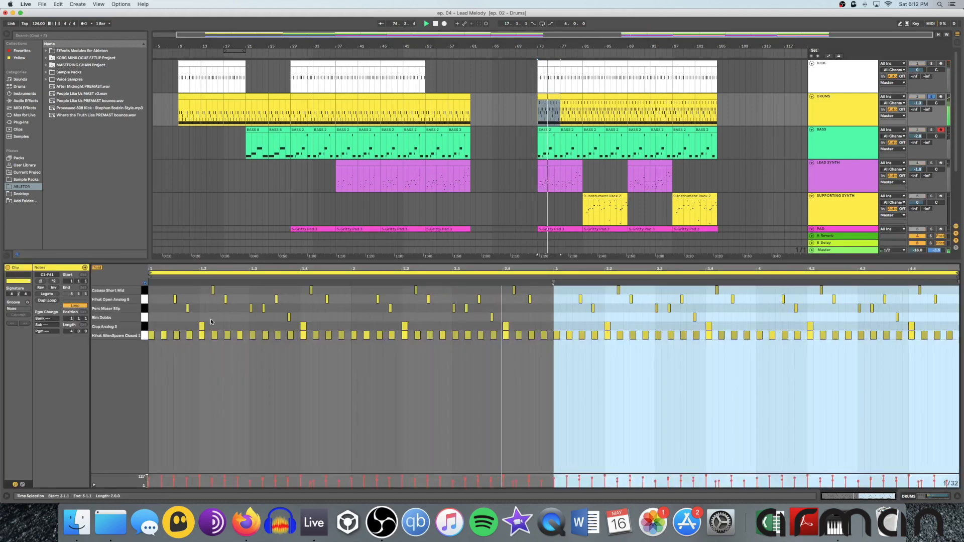
pyautogui.press('space')
pyautogui.click(145, 299)
pyautogui.click(144, 291)
pyautogui.press('space')
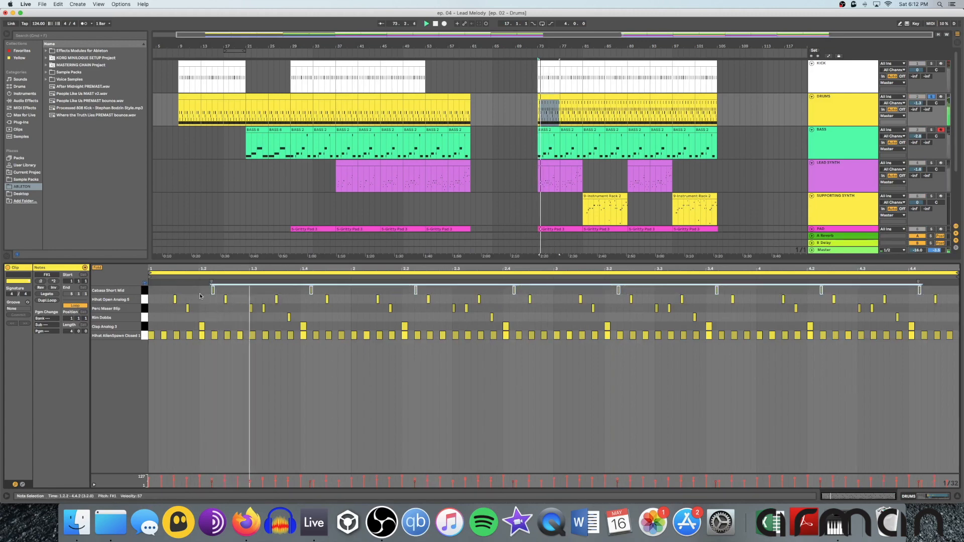
pyautogui.click(456, 97)
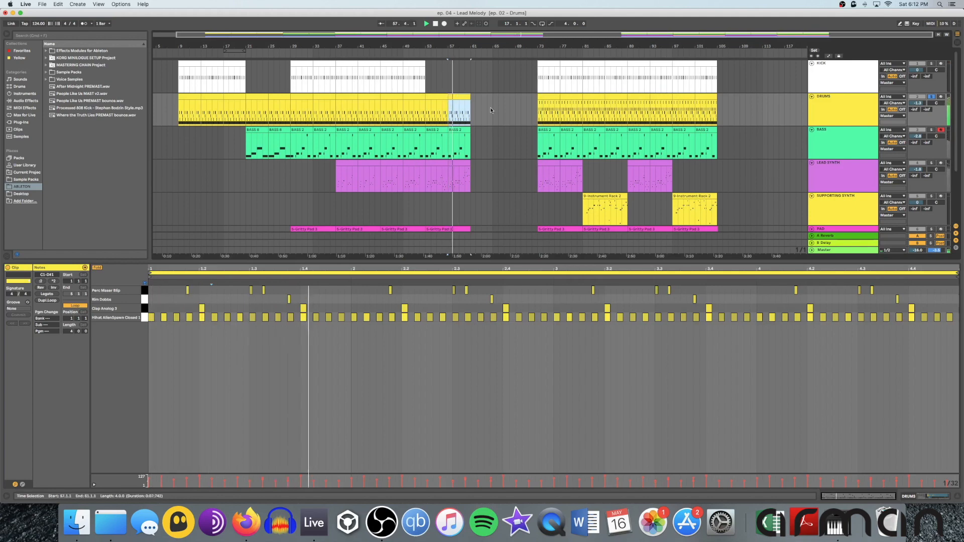
pyautogui.click(533, 106)
pyautogui.click(540, 106)
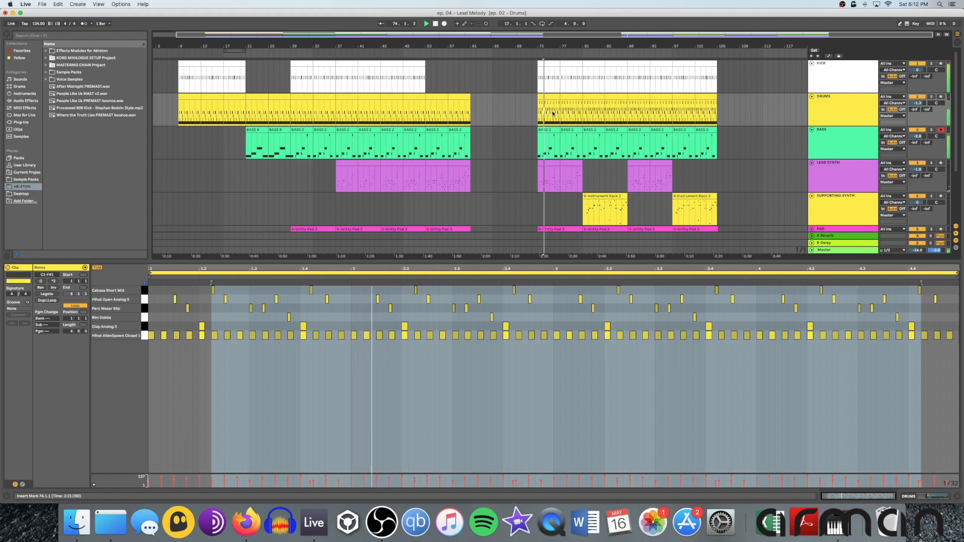
pyautogui.hotkey('shift', 'Tab')
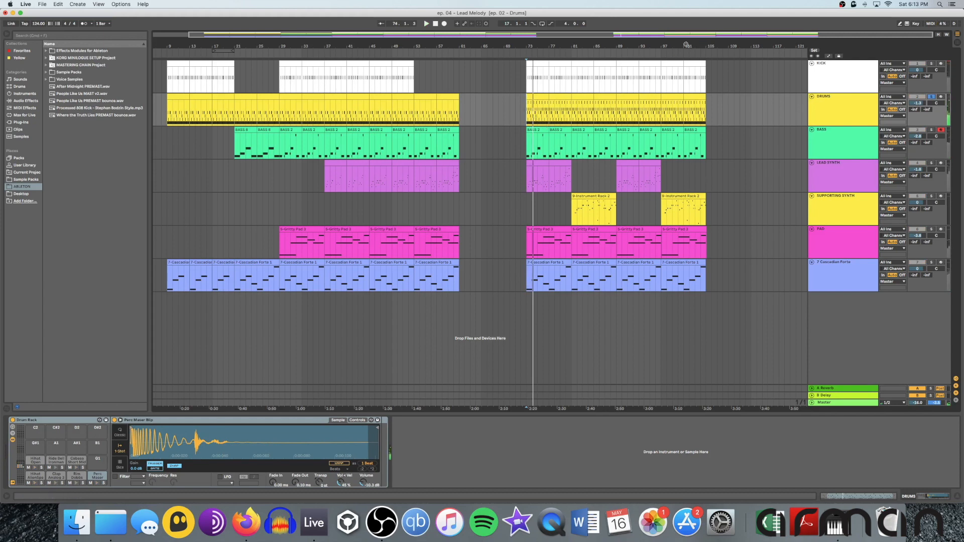
# Step: Move all clips on every track from bars 73–105 back to start at bar 61, closing the gap
pyautogui.press('s')
pyautogui.moveTo(526, 71); pyautogui.dragTo(705, 286)
pyautogui.moveTo(540, 71); pyautogui.dragTo(474, 73)
# Step: Listen to the transition into bar 61 and replay the arrangement from its start at bar 9
pyautogui.click(424, 77)
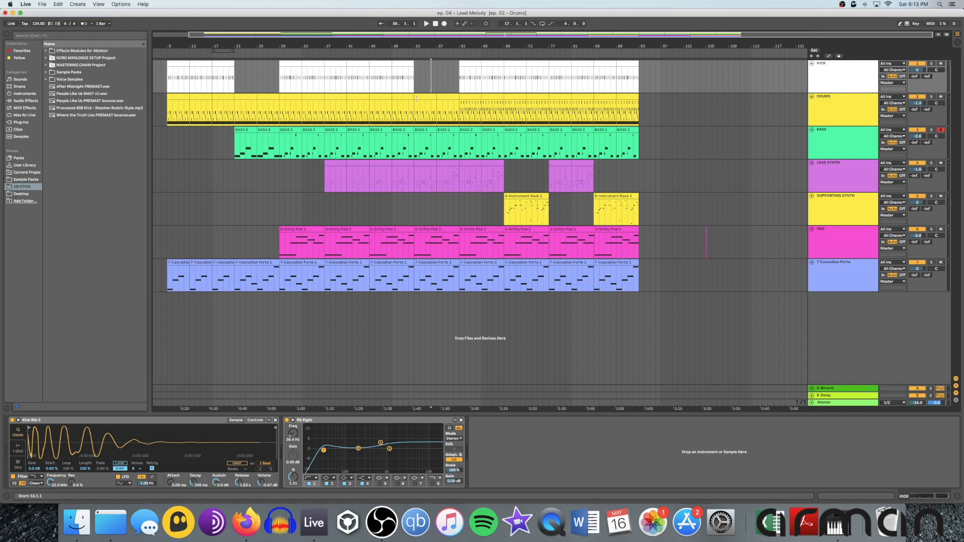
pyautogui.press('space')
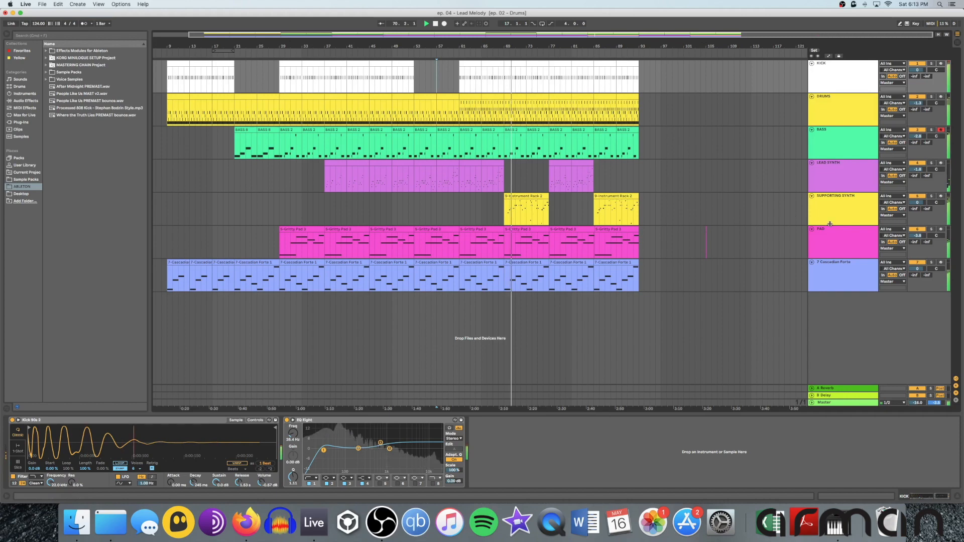
pyautogui.click(677, 209)
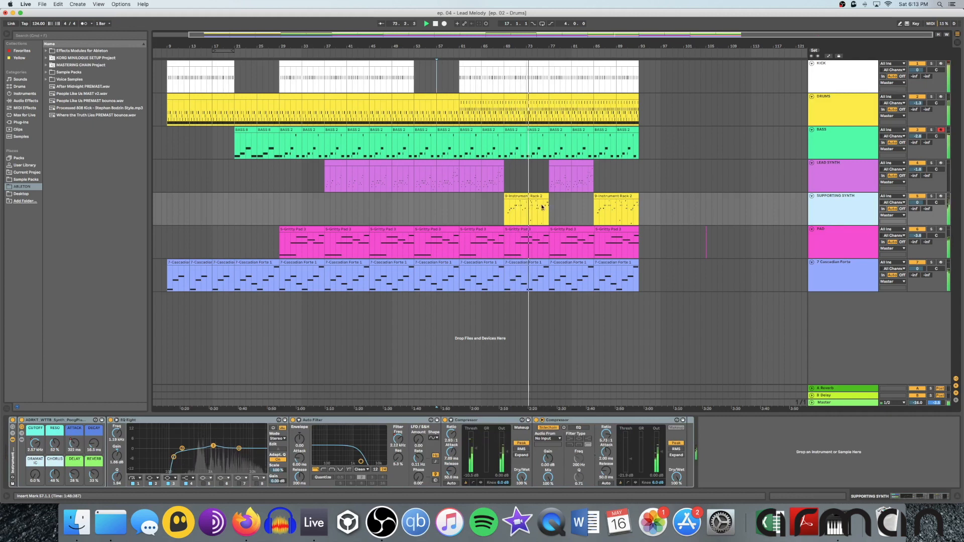
pyautogui.hscroll(-3, 439, 194)
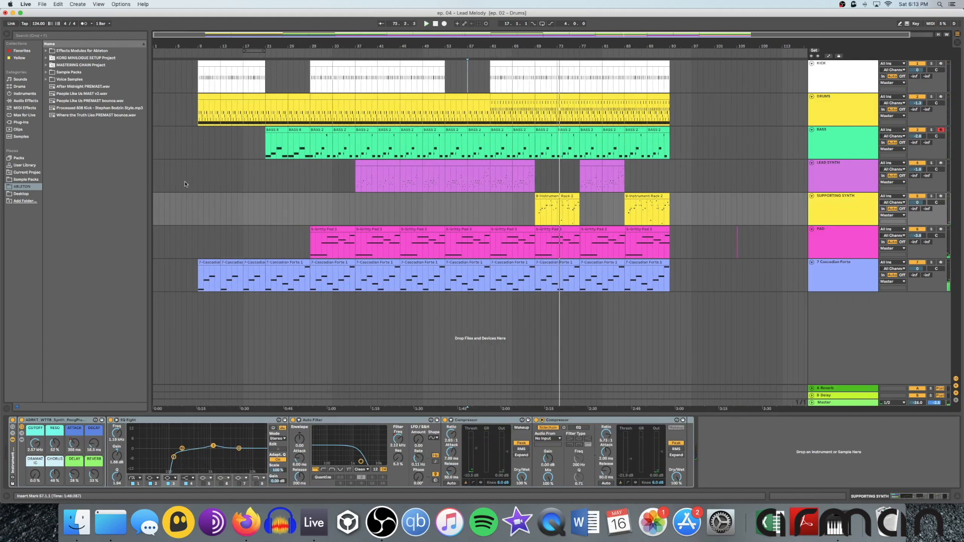
pyautogui.click(200, 175)
pyautogui.press('space')
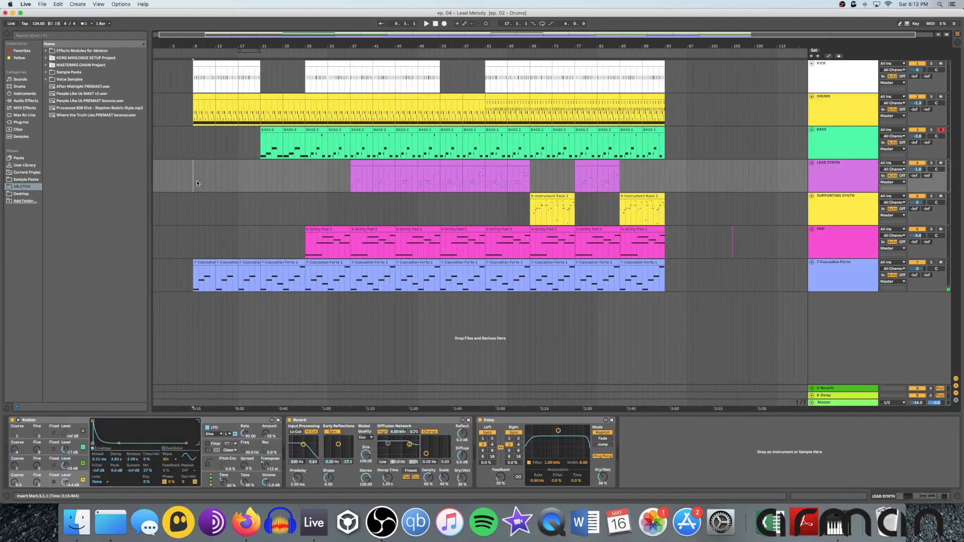
pyautogui.press('space')
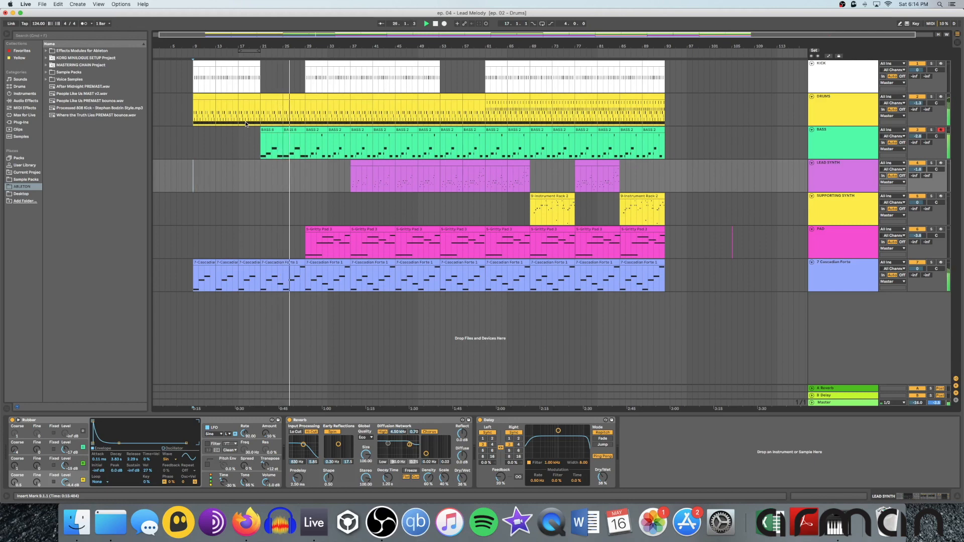
# Step: Clear the bass clip from bar 25 and open the bar 21 bass clip for note editing
pyautogui.click(290, 130)
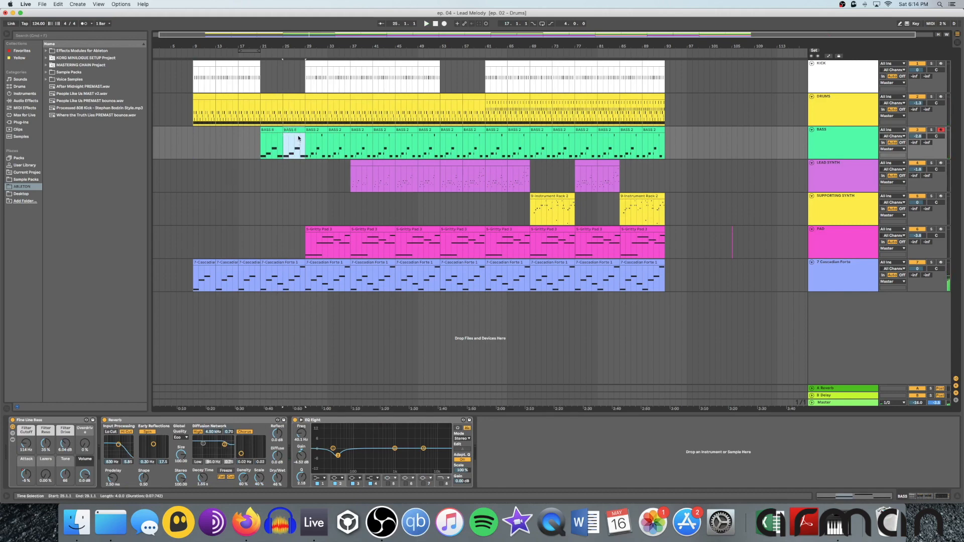
pyautogui.moveTo(294, 131); pyautogui.dragTo(269, 130)
pyautogui.doubleClick(269, 130)
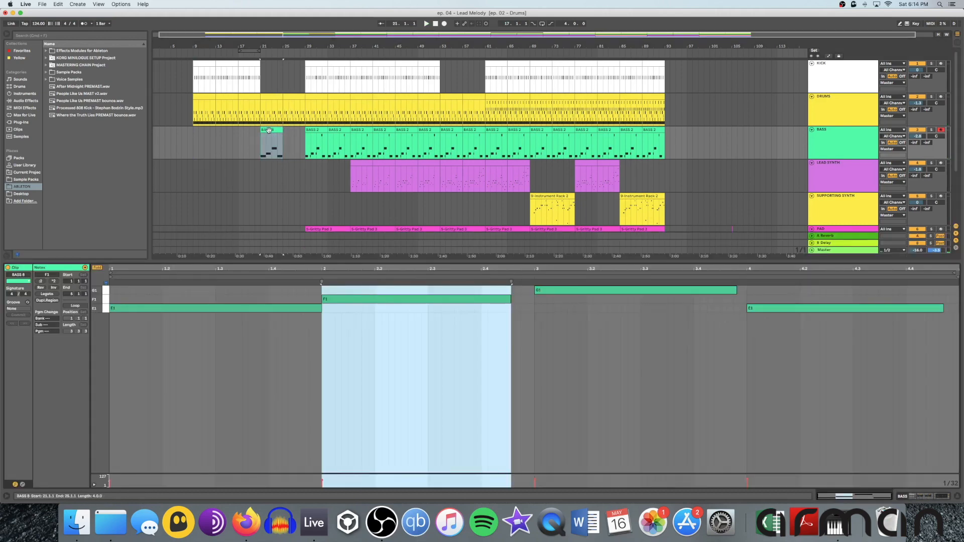
# Step: Shorten the four notes in the bar 21 bass clip to three beats each and play it back
pyautogui.click(402, 360)
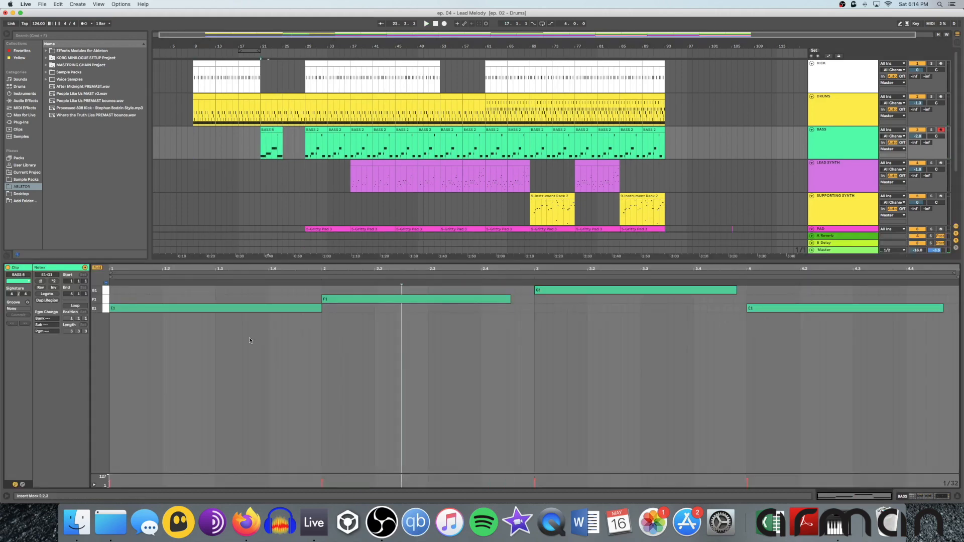
pyautogui.click(317, 308)
pyautogui.moveTo(318, 307); pyautogui.dragTo(269, 307)
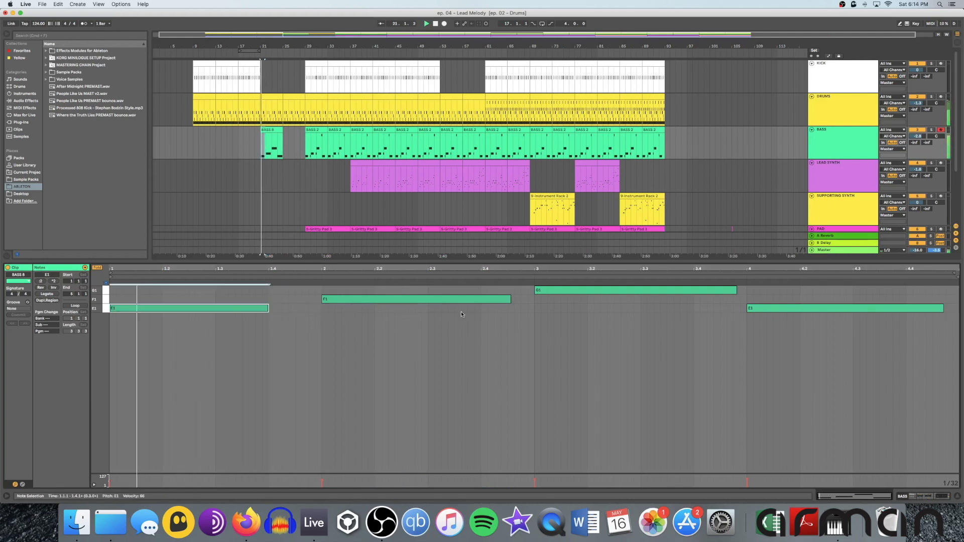
pyautogui.moveTo(510, 299); pyautogui.dragTo(483, 299)
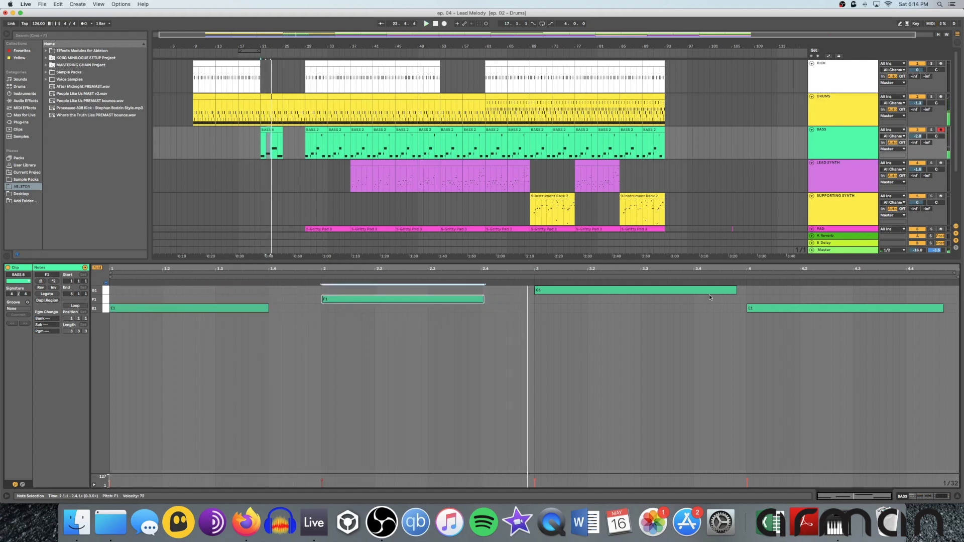
pyautogui.moveTo(735, 290); pyautogui.dragTo(697, 290)
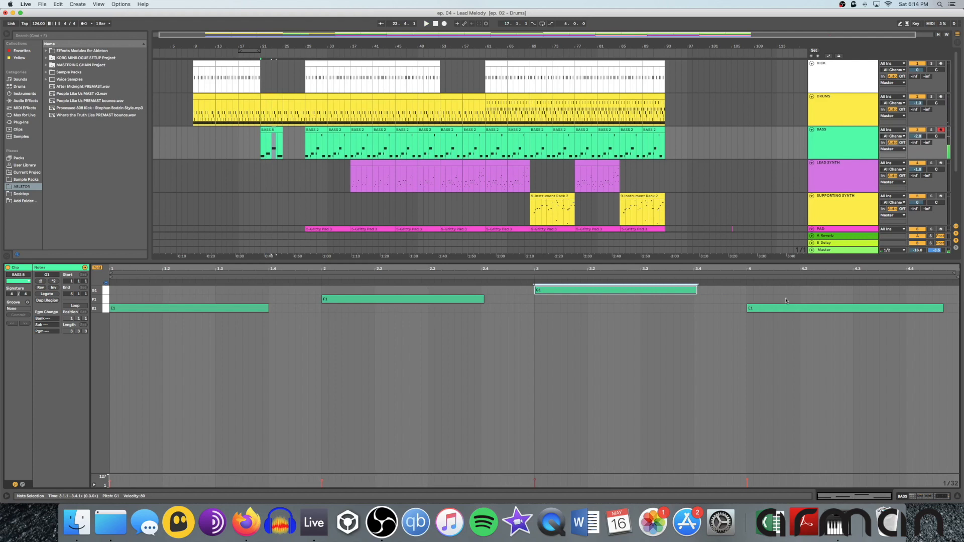
pyautogui.moveTo(942, 307); pyautogui.dragTo(906, 307)
pyautogui.click(696, 289)
pyautogui.press('space')
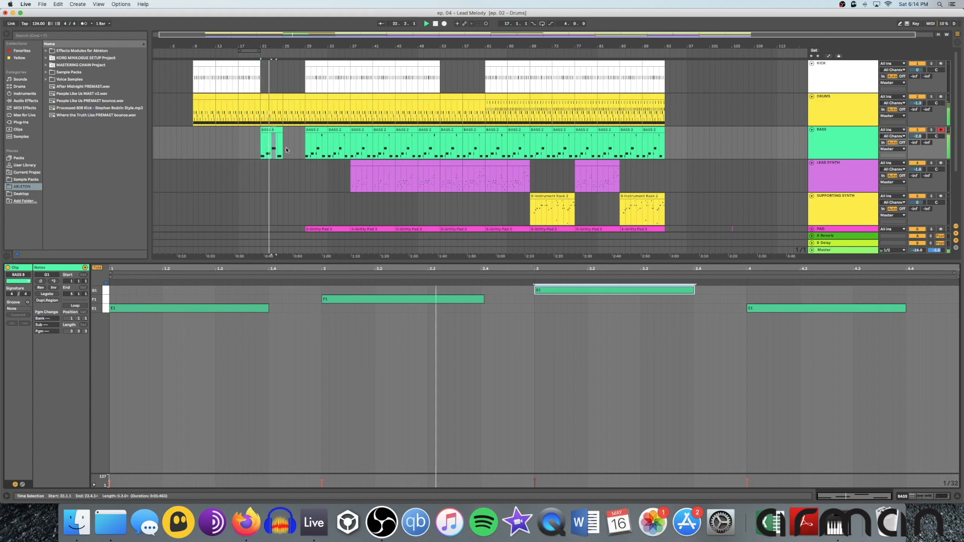
# Step: Duplicate the edited bar 21 bass clip into bar 25 and close the note editor
pyautogui.click(269, 131)
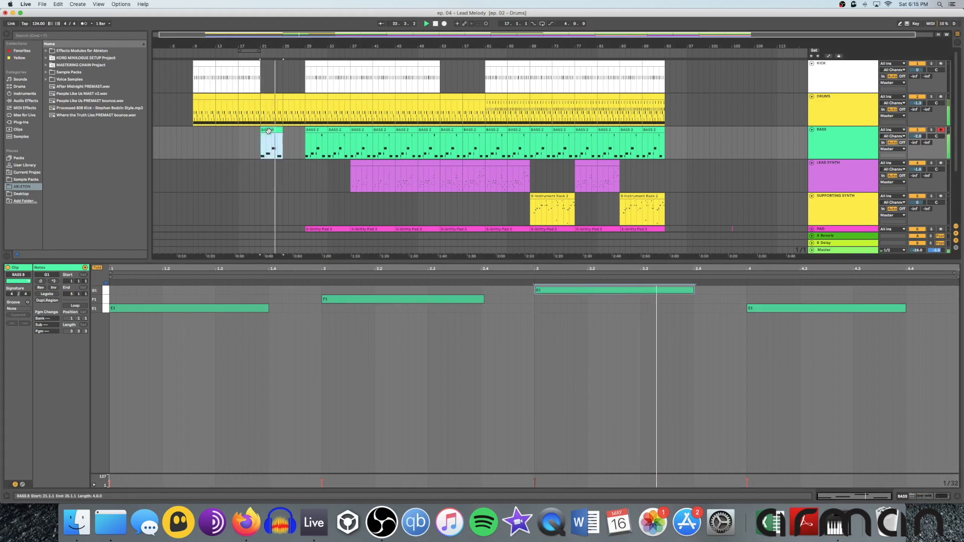
pyautogui.press('super+d')
pyautogui.hotkey('shift', 'Tab')
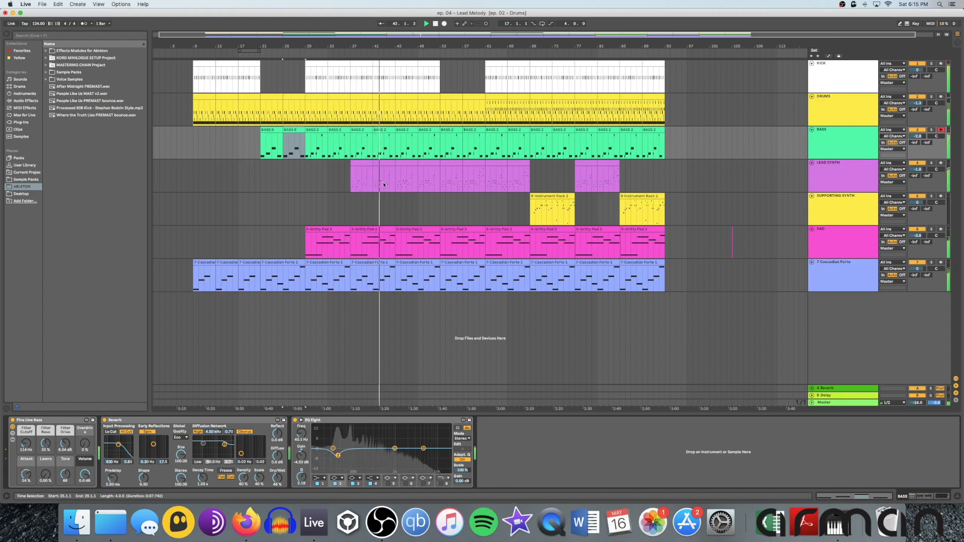
# Step: Add a sixteenth-long E3 note at 5.3.3 in the bar 37 lead synth clip and raise its velocity to 97
pyautogui.doubleClick(352, 163)
pyautogui.click(243, 351)
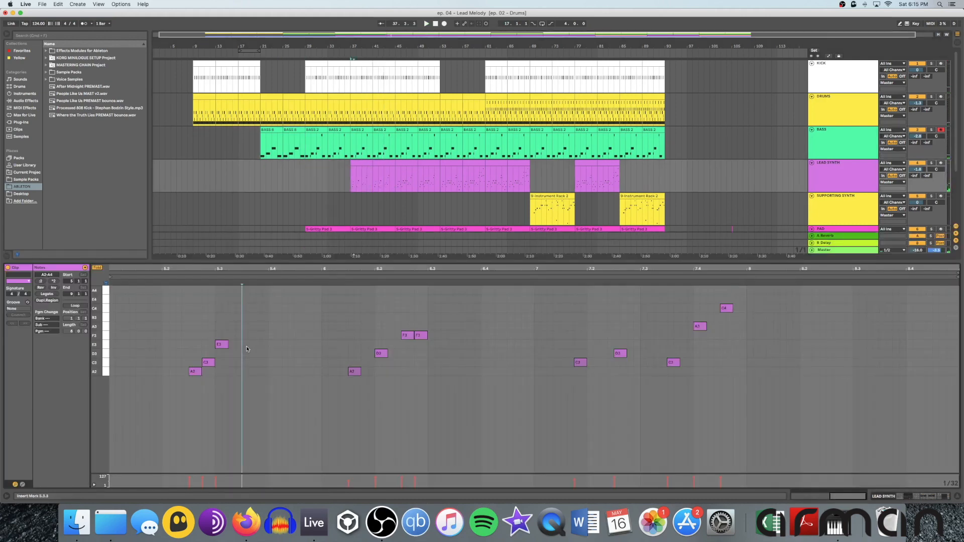
pyautogui.press('space')
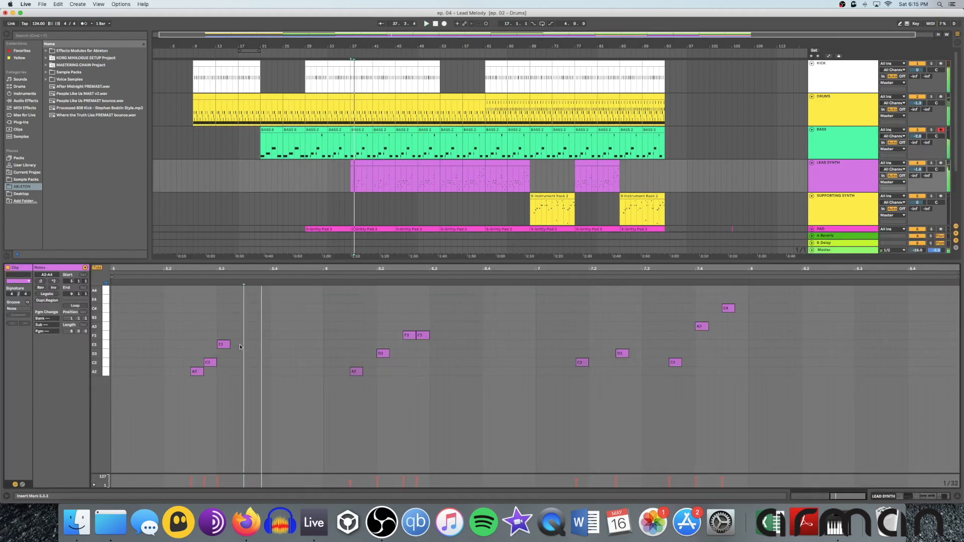
pyautogui.doubleClick(246, 344)
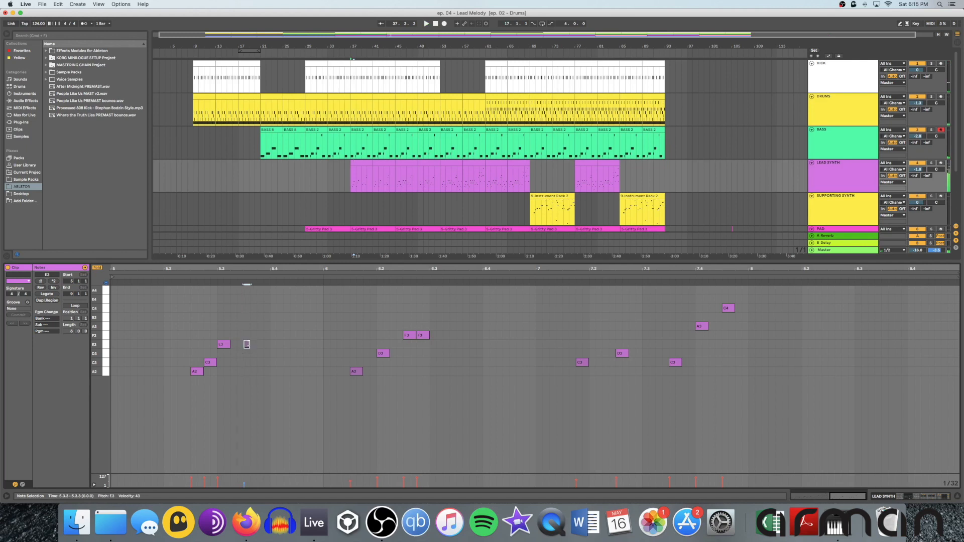
pyautogui.moveTo(258, 344); pyautogui.dragTo(258, 344)
pyautogui.moveTo(244, 487); pyautogui.dragTo(244, 480)
pyautogui.press('space')
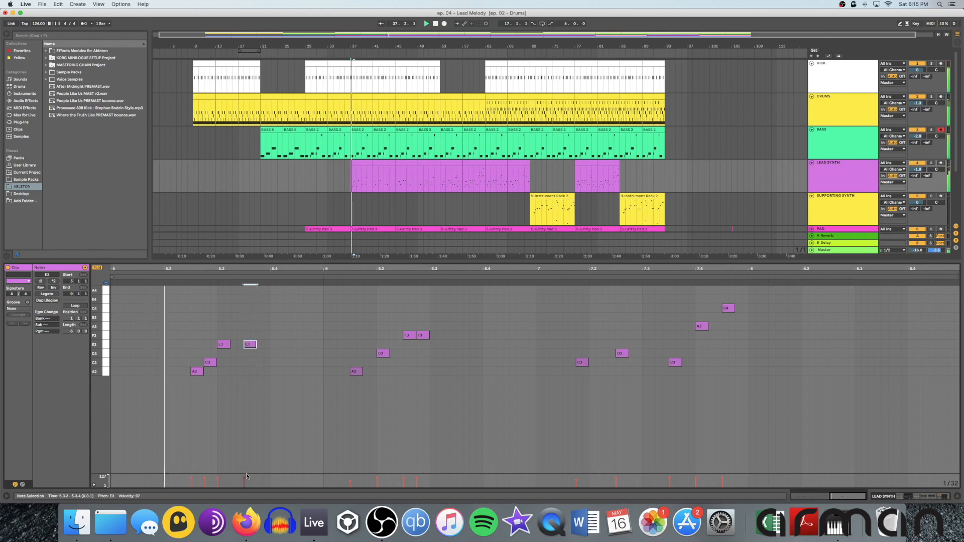
# Step: Shift the added E3 note one sixteenth to 5.3.4 and listen to the lead melody
pyautogui.press('Right')
pyautogui.hscroll(-1, 246, 347)
pyautogui.press('space')
pyautogui.moveTo(259, 346); pyautogui.dragTo(273, 347)
pyautogui.press('space')
pyautogui.hscroll(1, 274, 379)
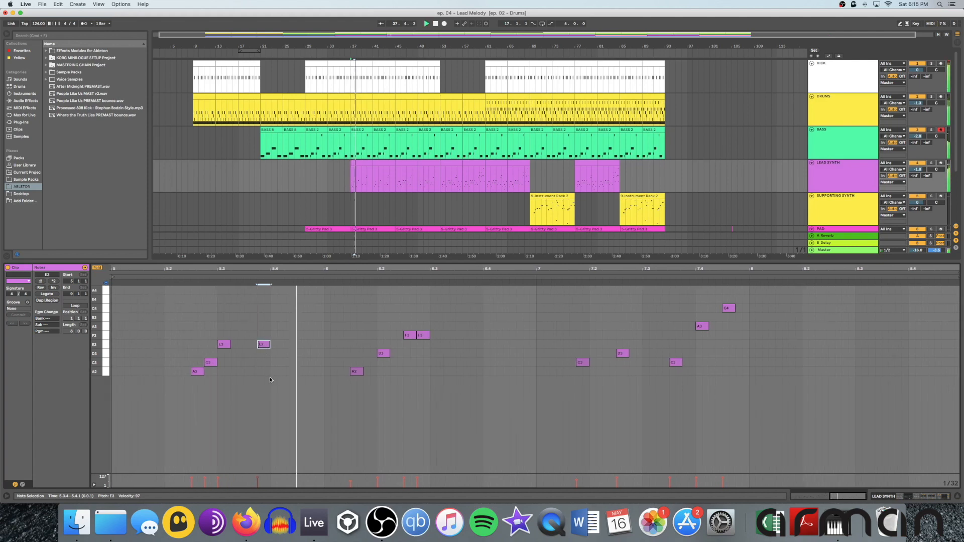
# Step: Replace the lead synth clip at bar 41 with a duplicate of the edited bar 37 clip
pyautogui.click(383, 165)
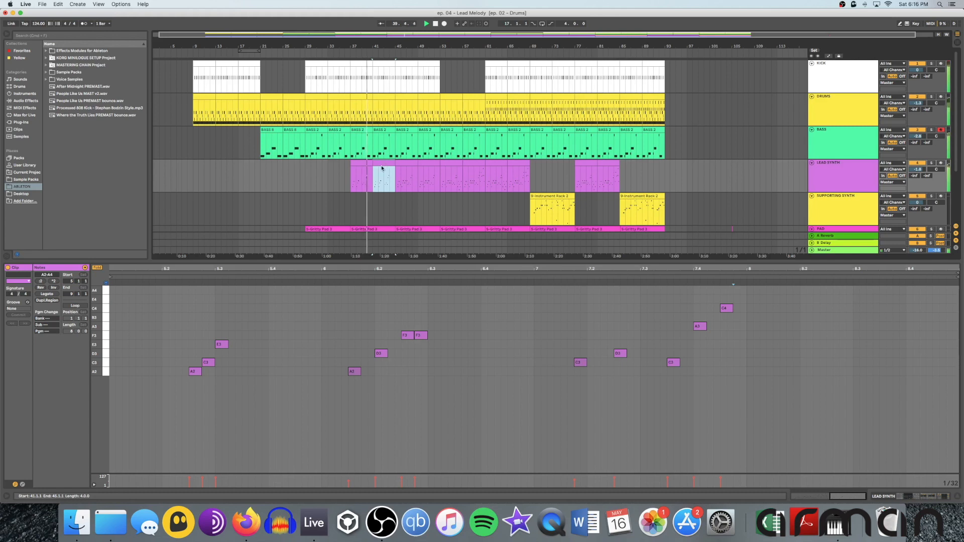
pyautogui.press('Delete')
pyautogui.click(358, 164)
pyautogui.press('super+d')
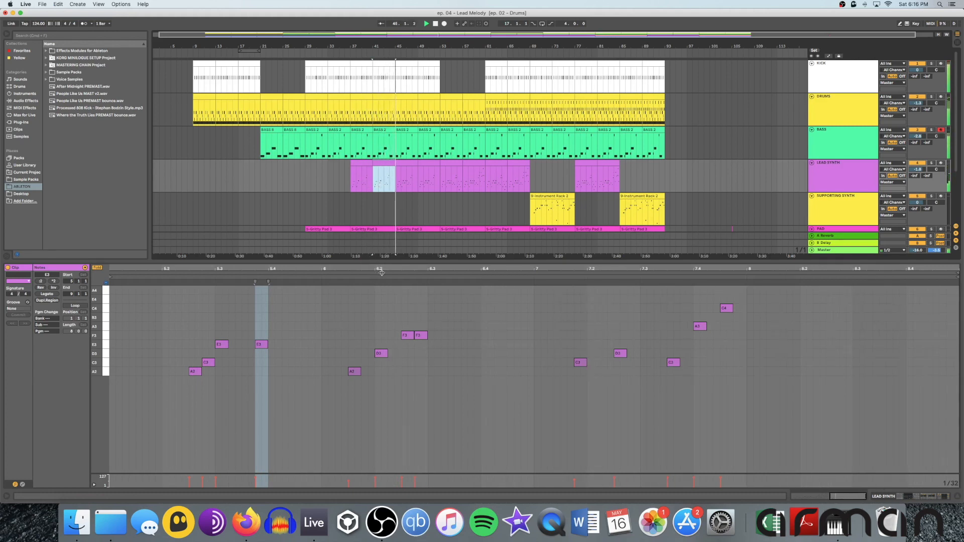
pyautogui.hotkey('shift', 'Tab')
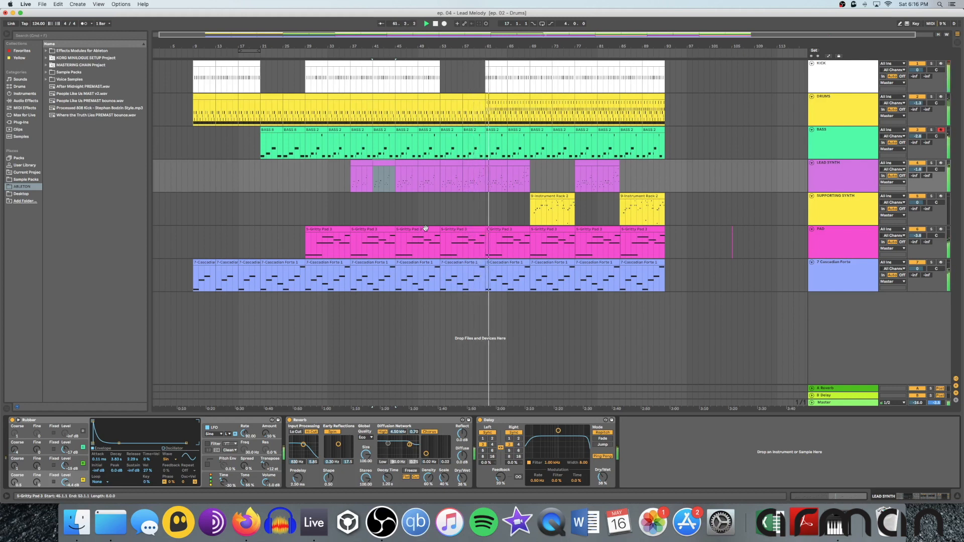
# Step: Delete the last two closed hi-hat notes in the drums clip before bar 61 and play the transition
pyautogui.doubleClick(484, 95)
pyautogui.moveTo(932, 297); pyautogui.dragTo(952, 340)
pyautogui.press('Delete')
pyautogui.press('space')
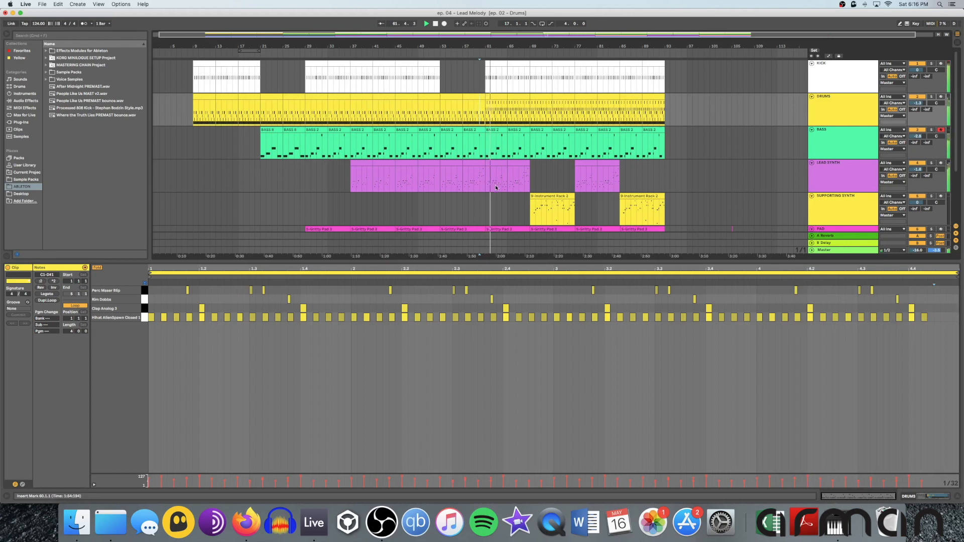
pyautogui.hotkey('shift', 'Tab')
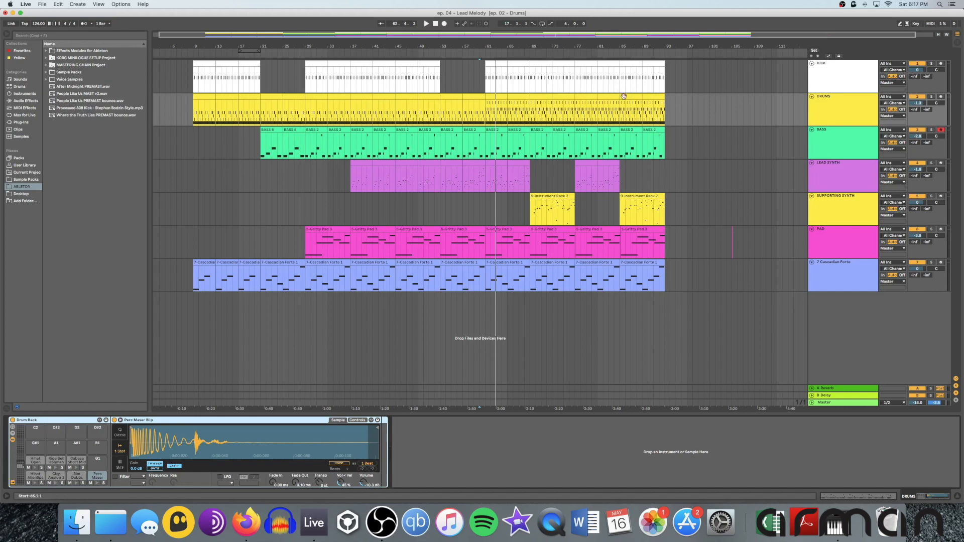
pyautogui.hscroll(2, 676, 119)
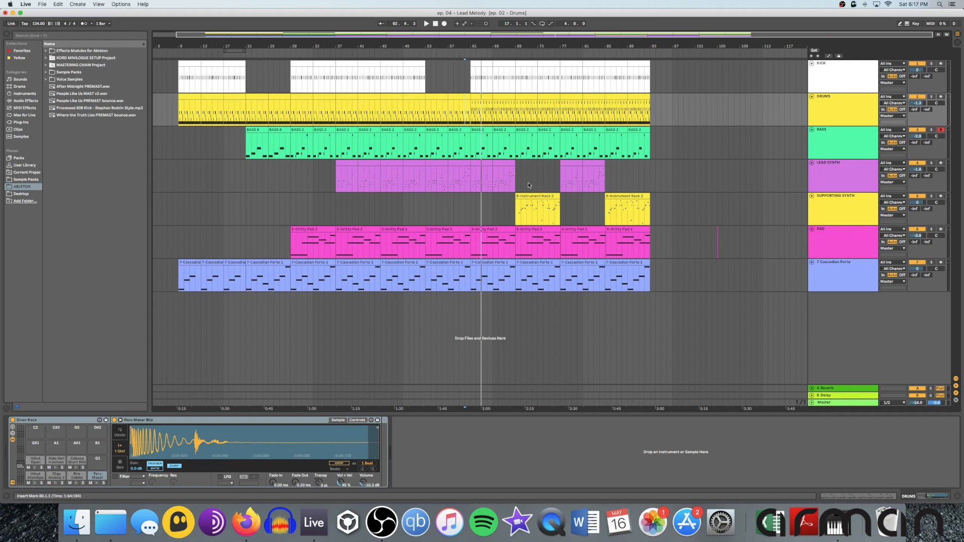
pyautogui.click(650, 177)
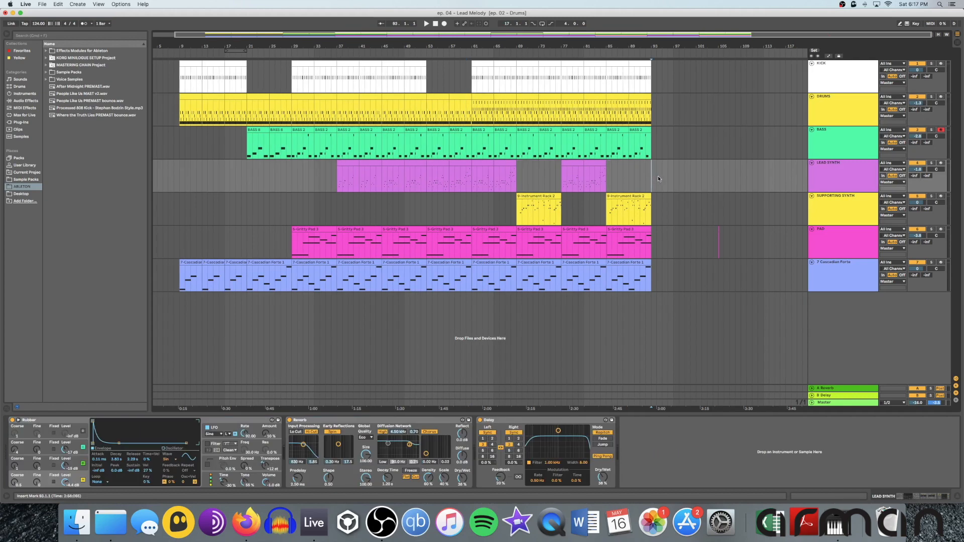
pyautogui.hscroll(1, 660, 125)
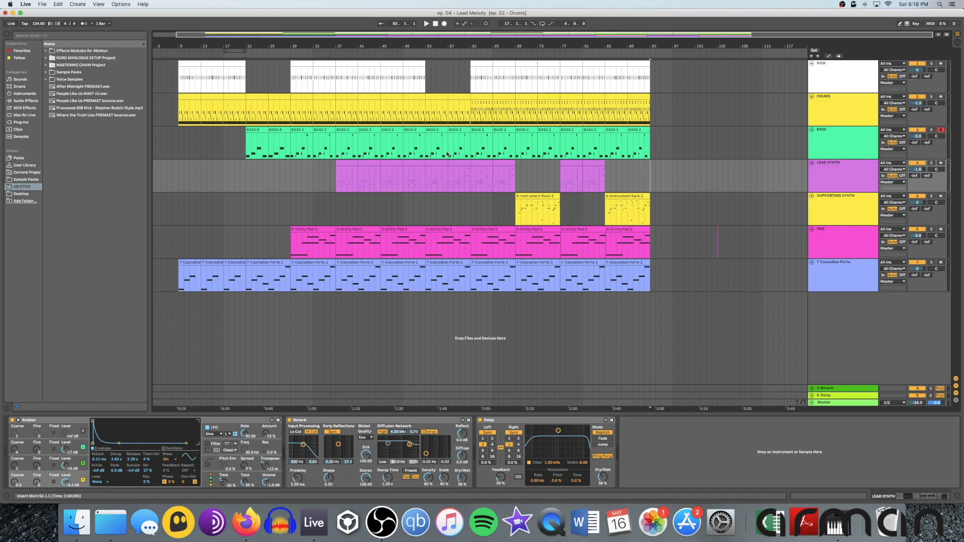
pyautogui.click(180, 147)
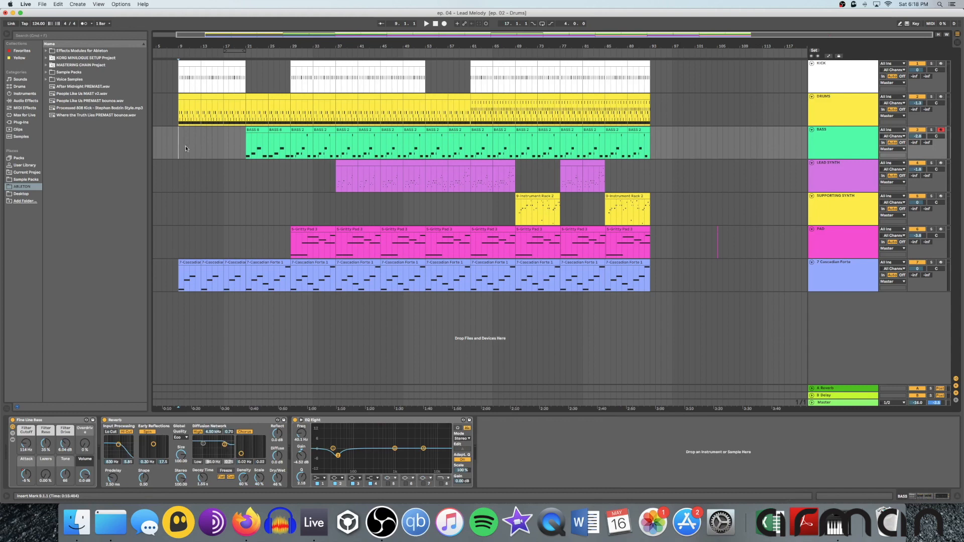
pyautogui.click(468, 89)
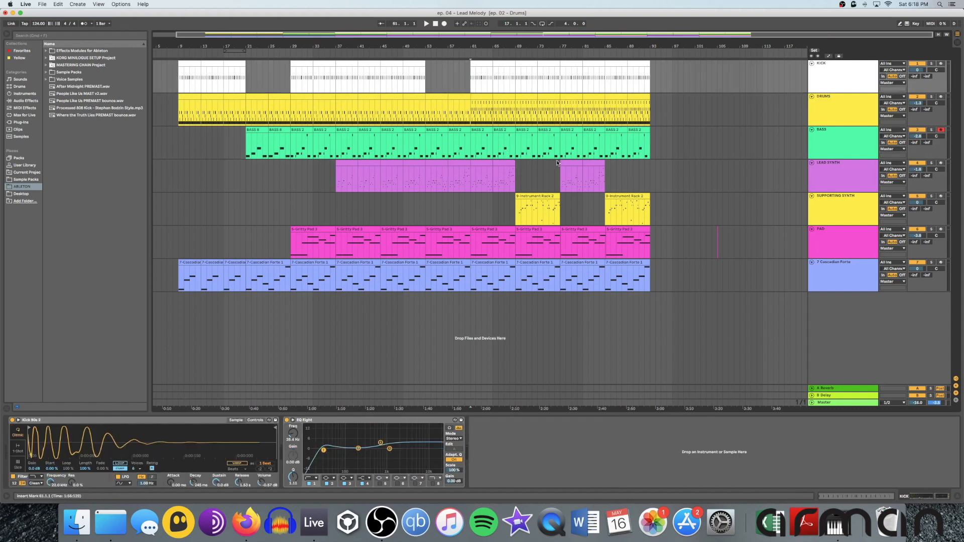
# Step: Remove the leftover pad clip fragment at bar 105
pyautogui.click(644, 181)
pyautogui.moveTo(718, 233); pyautogui.dragTo(700, 233)
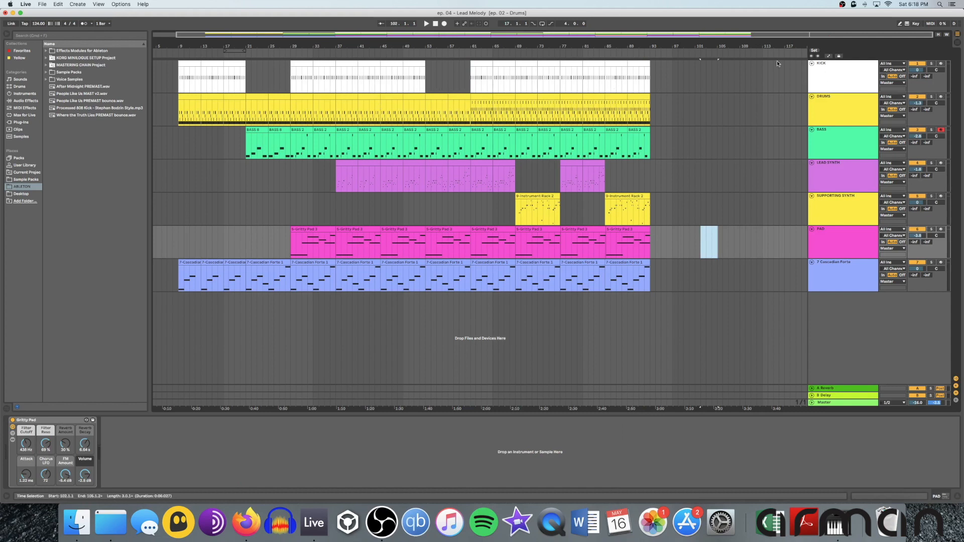
pyautogui.click(426, 211)
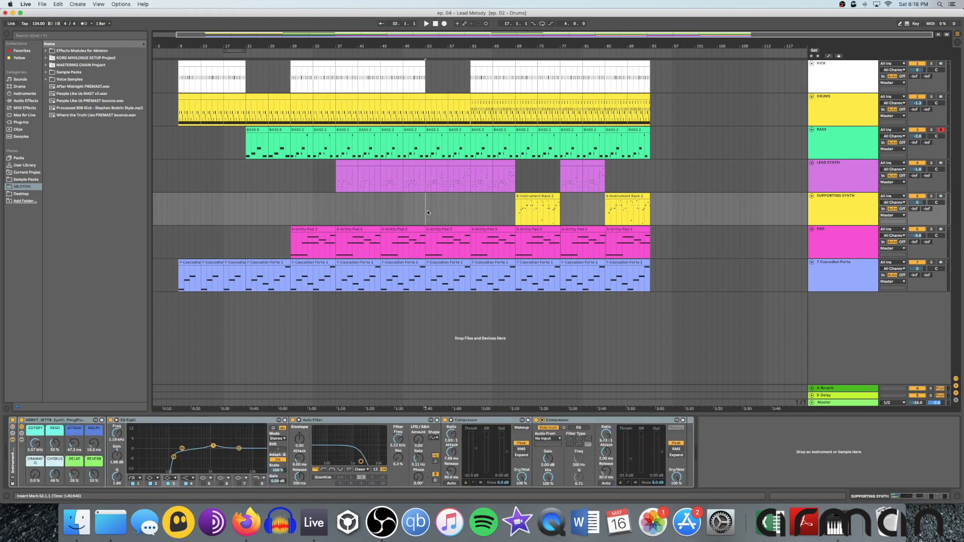